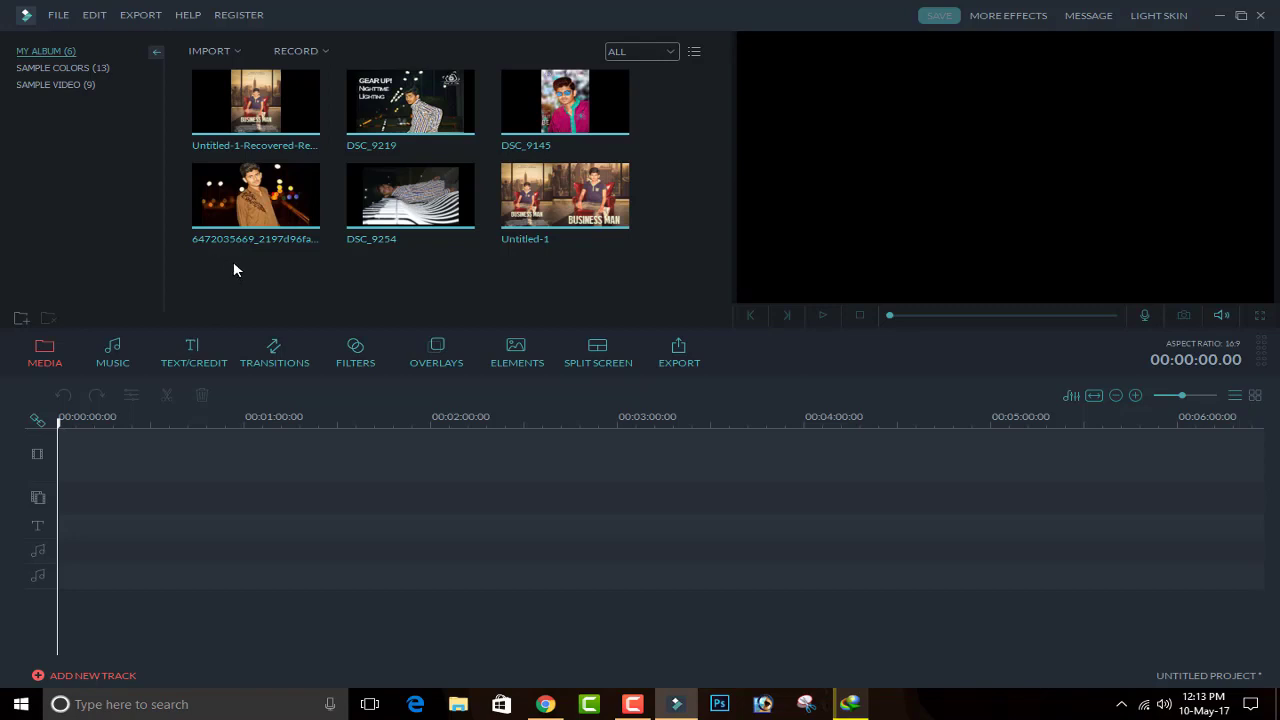
# - Import the two portrait photos of the young man in blue and turquoise shirts from the Desktop into the album
pyautogui.moveTo(235, 268); pyautogui.dragTo(377, 316)
pyautogui.click(211, 51)
pyautogui.click(224, 68)
pyautogui.doubleClick(494, 136)
pyautogui.click(228, 50)
pyautogui.click(228, 66)
pyautogui.doubleClick(398, 123)
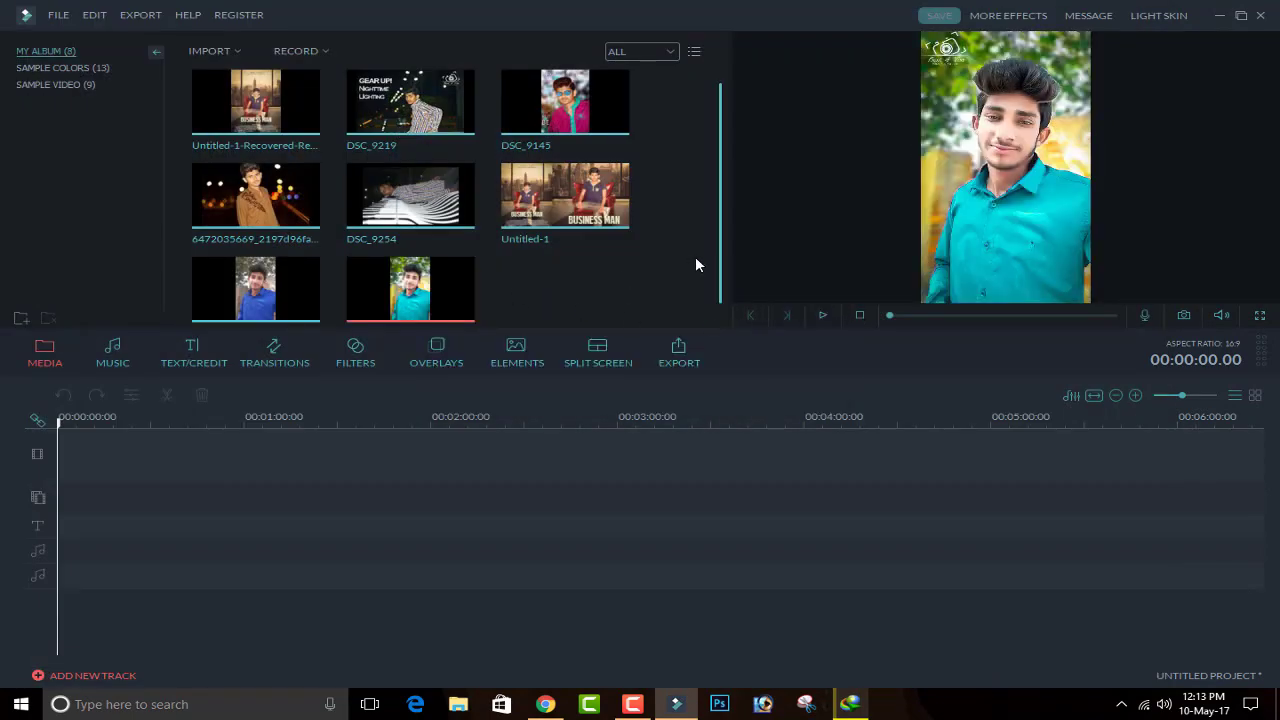
# - Remove the two portrait photos in the last row from the album
pyautogui.moveTo(566, 290); pyautogui.dragTo(231, 280)
pyautogui.rightClick(231, 280)
pyautogui.click(279, 403)
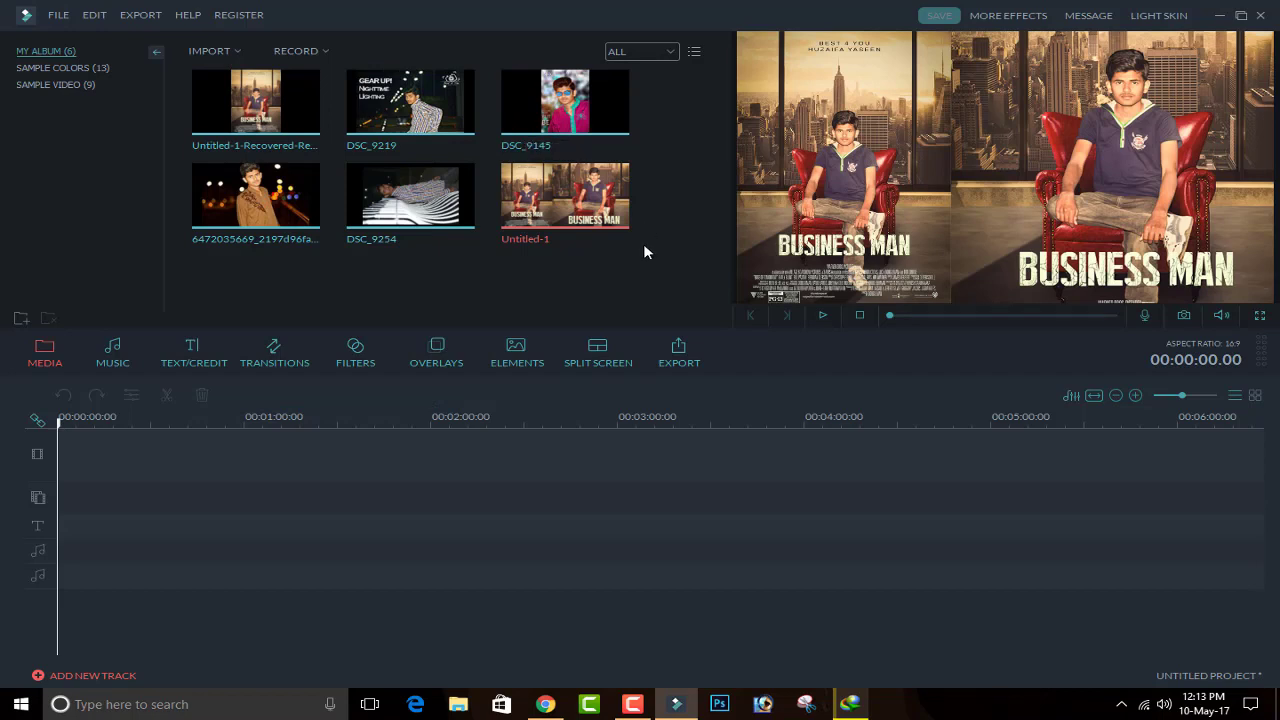
# - Place the Countdown5 sample video on the timeline and play its first seconds
pyautogui.click(72, 86)
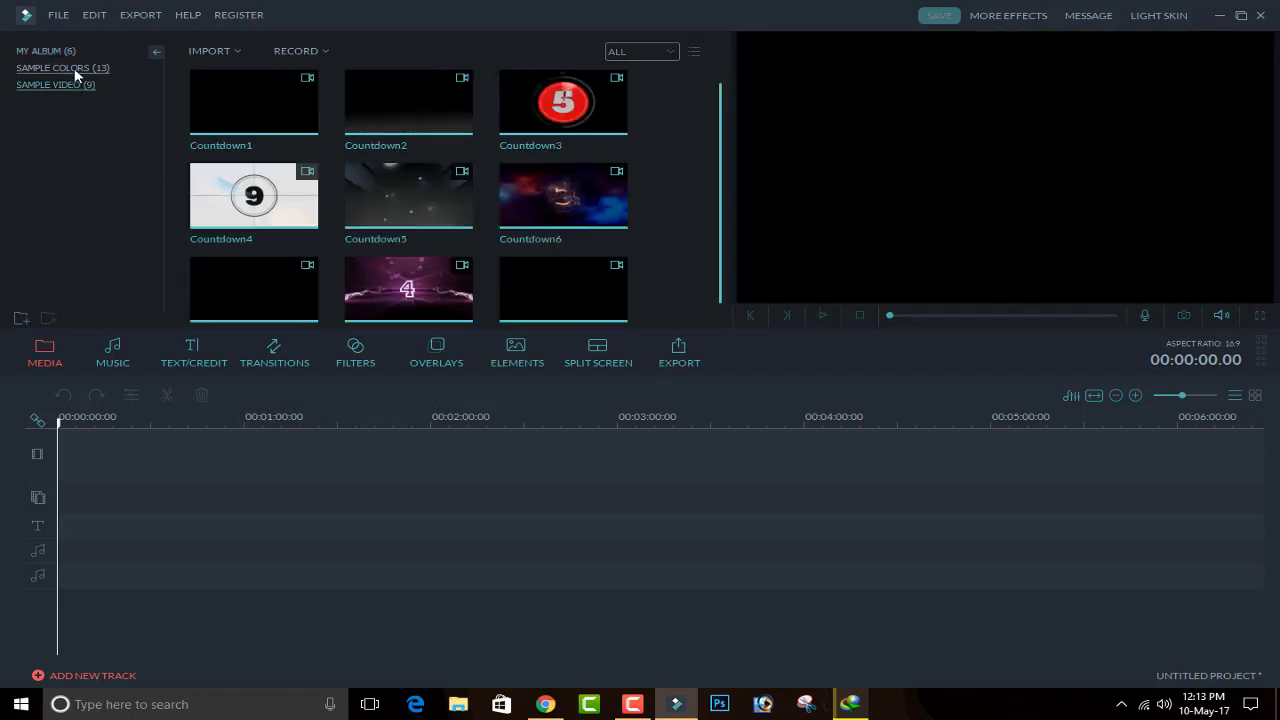
pyautogui.click(500, 140)
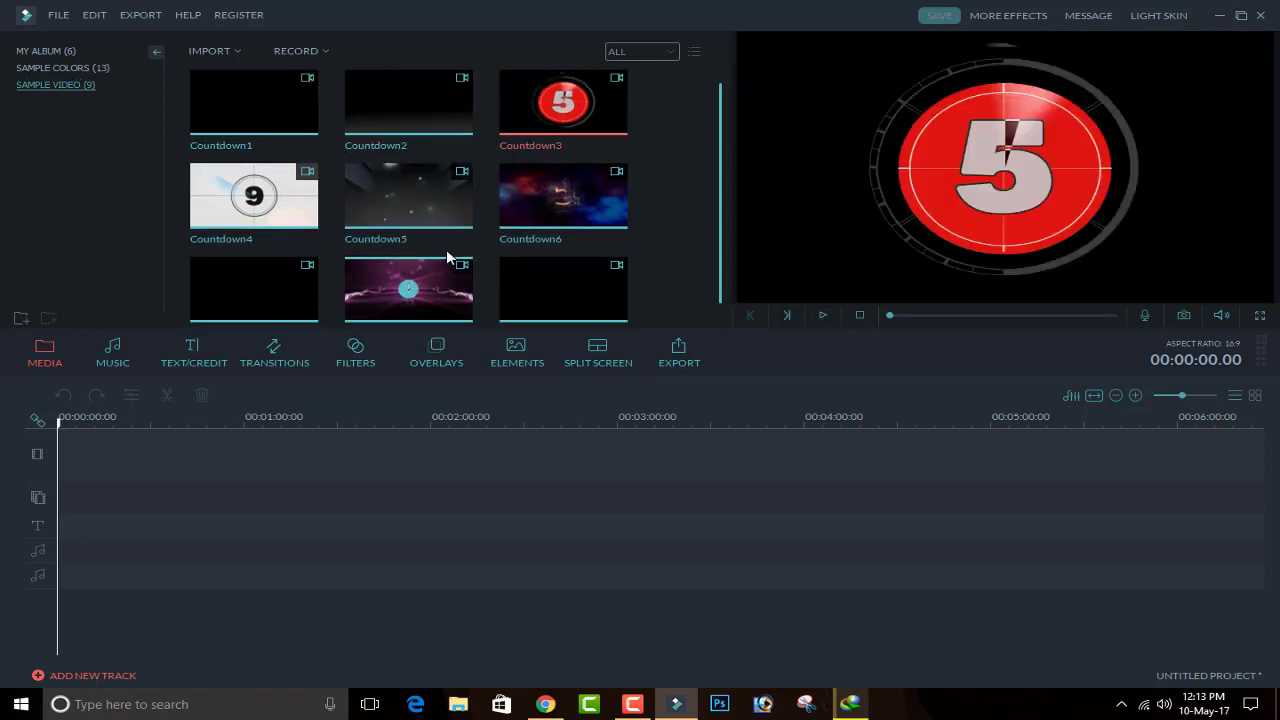
pyautogui.moveTo(449, 222); pyautogui.dragTo(64, 486)
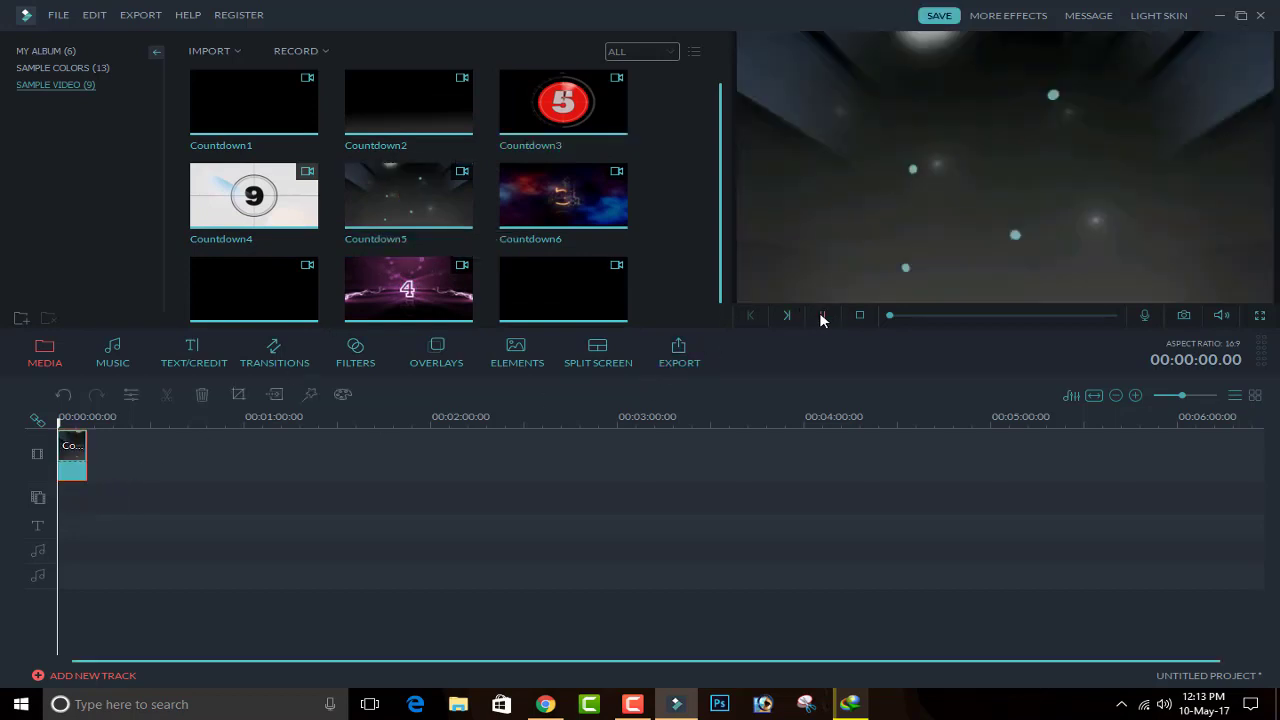
pyautogui.click(821, 315)
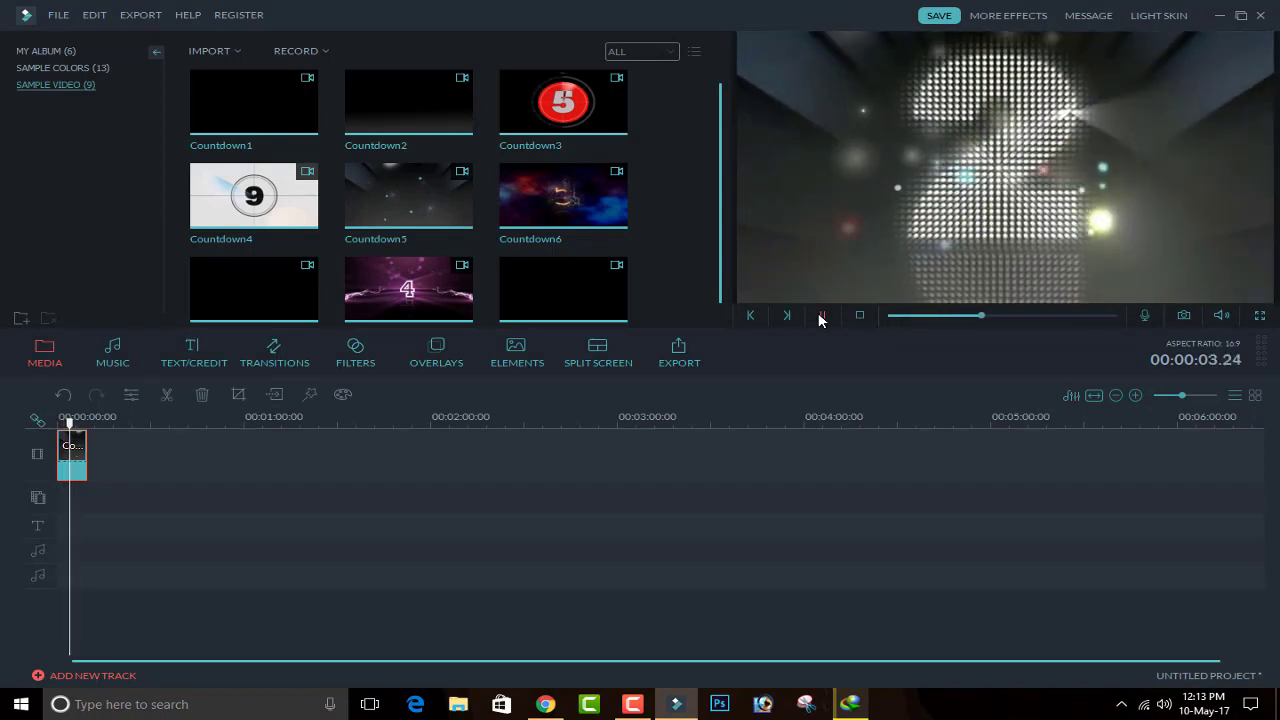
pyautogui.click(821, 315)
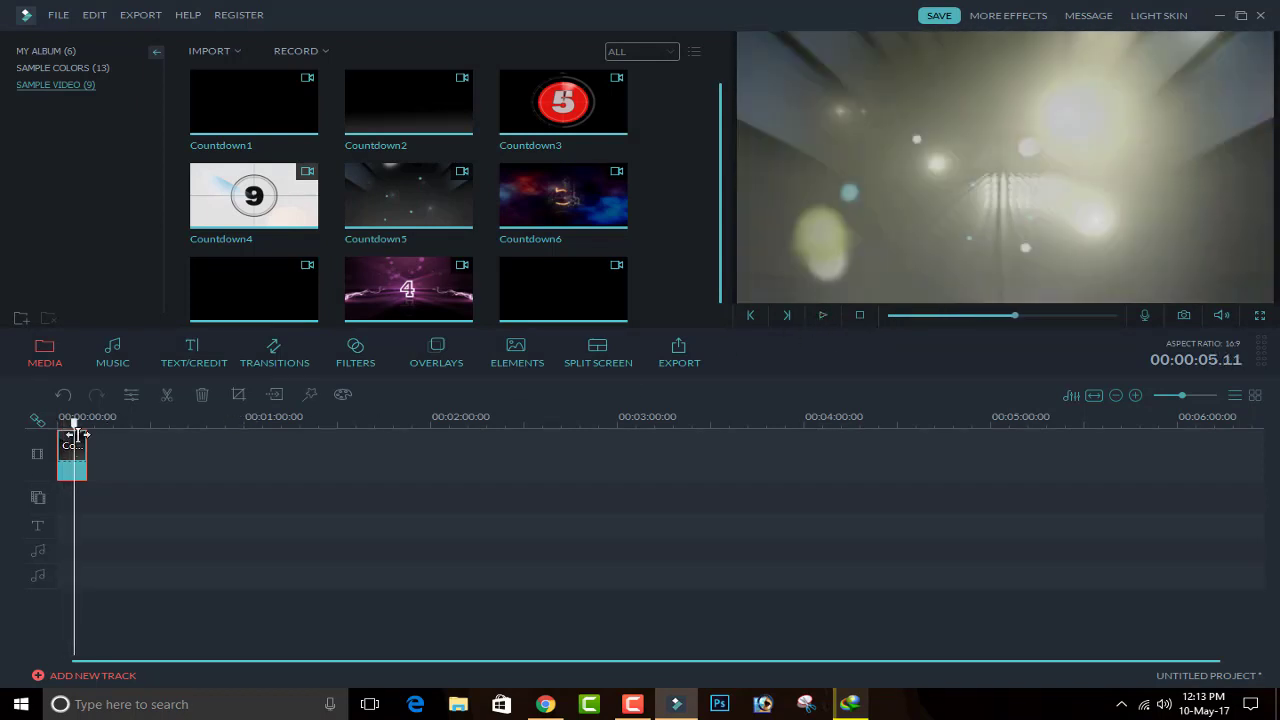
# - Delete the Countdown5 clip from the timeline and show the sample colors
pyautogui.rightClick(66, 460)
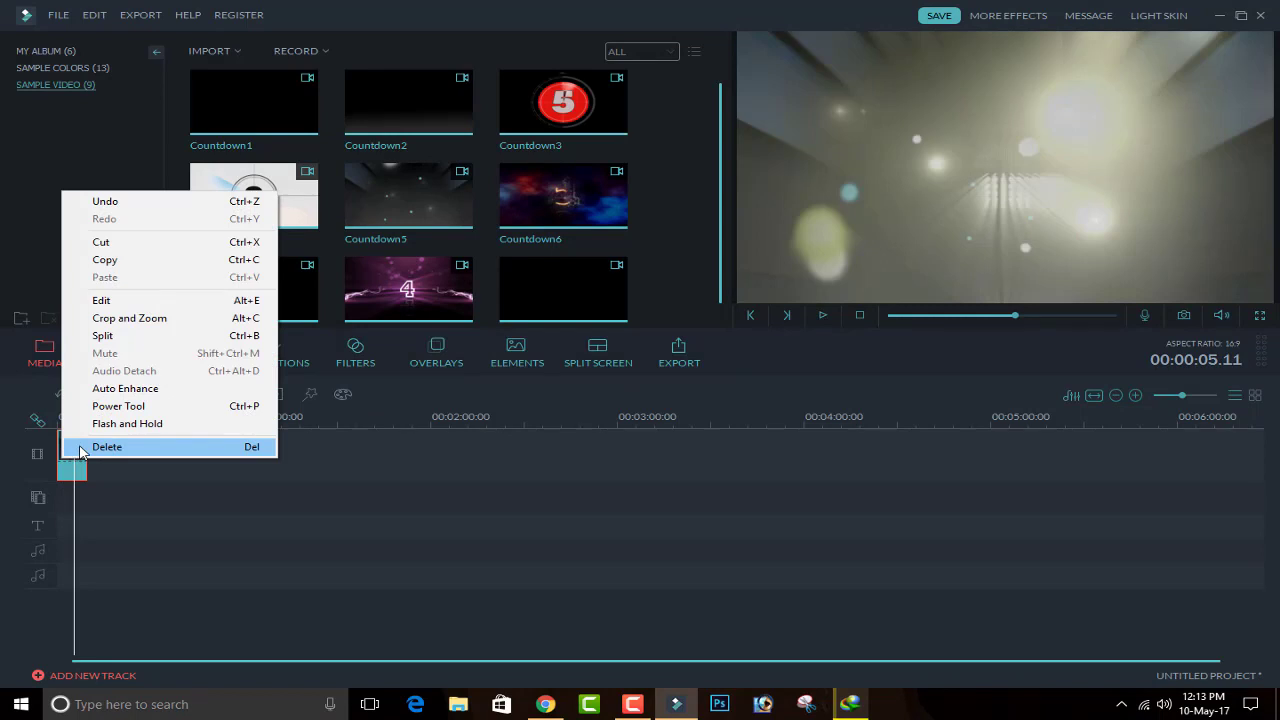
pyautogui.click(107, 447)
pyautogui.click(62, 68)
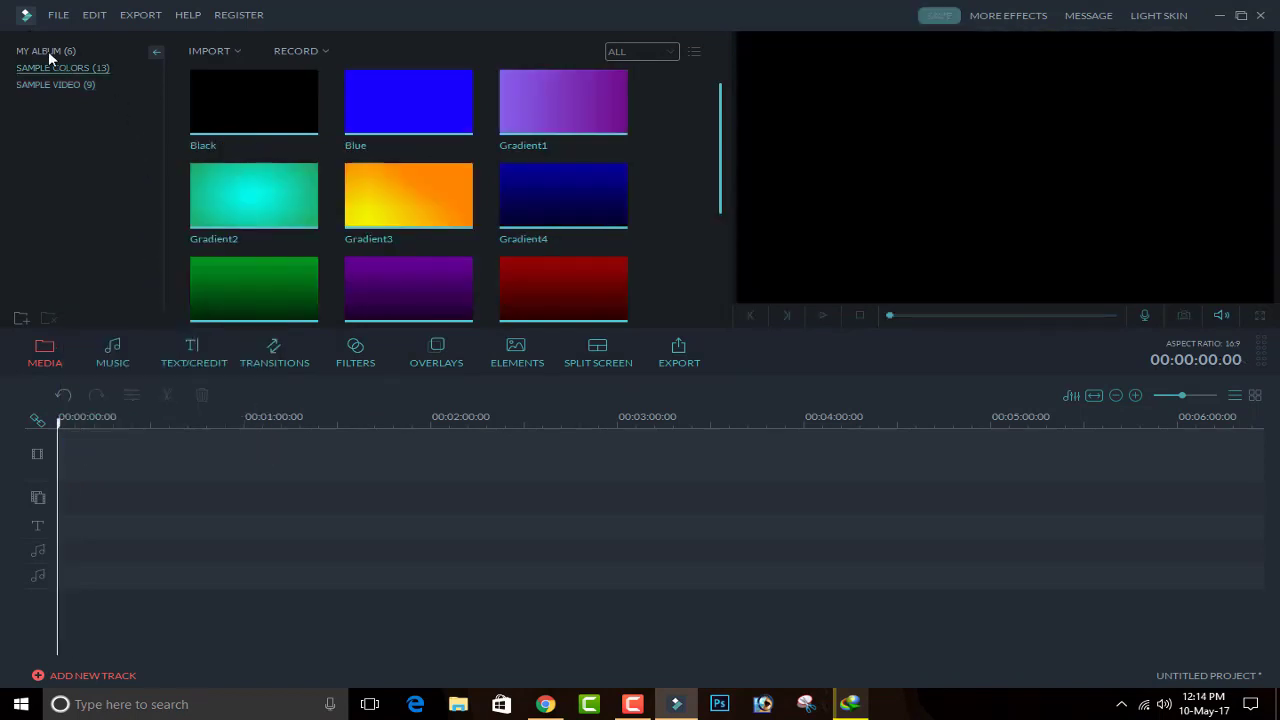
# - Add all six photos from My Album to the start of the video track
pyautogui.click(45, 51)
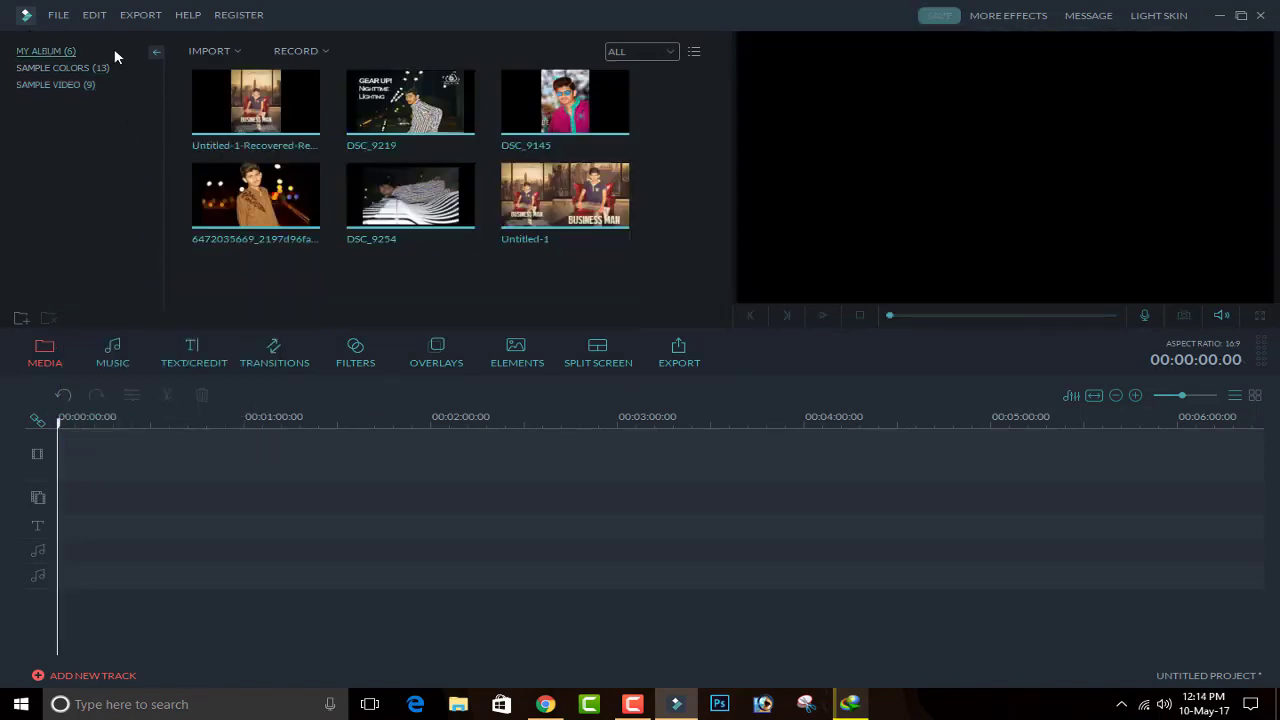
pyautogui.moveTo(655, 271); pyautogui.dragTo(228, 108)
pyautogui.click(257, 108)
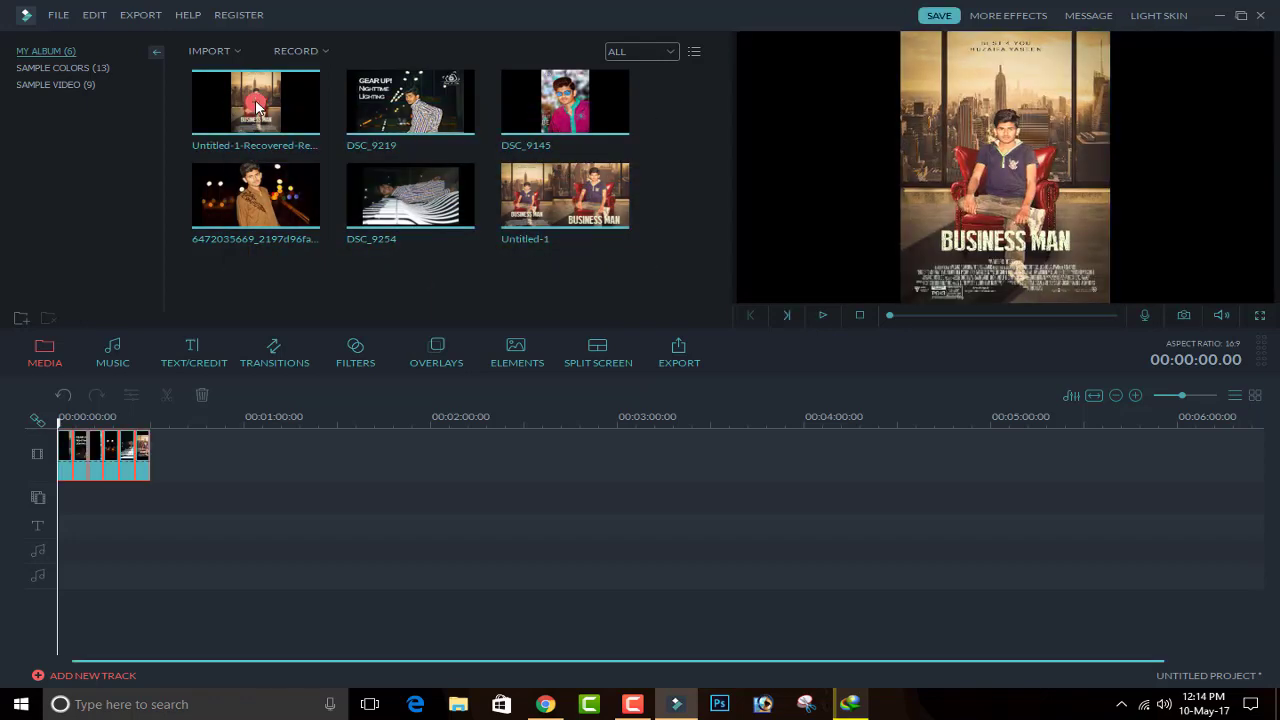
pyautogui.moveTo(220, 420); pyautogui.dragTo(790, 404)
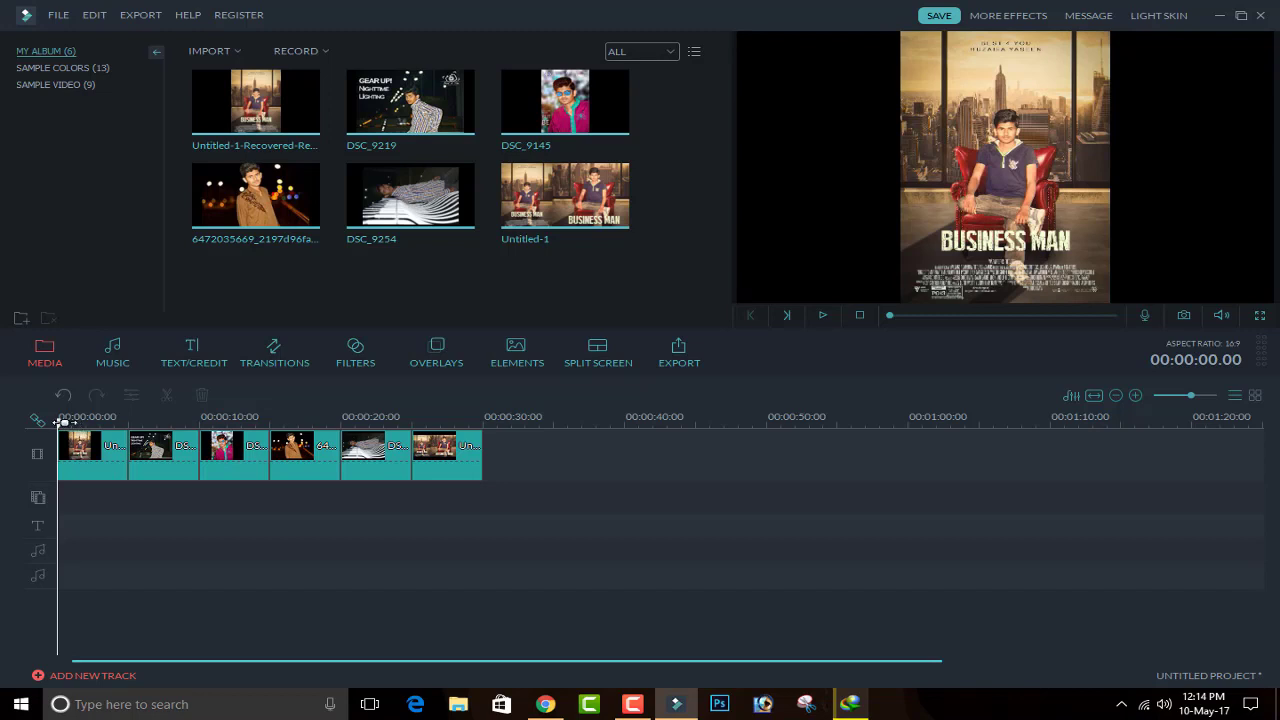
# - Scrub the playhead from the first photo clip into the DSC_9219 clip to check where each photo begins
pyautogui.click(125, 469)
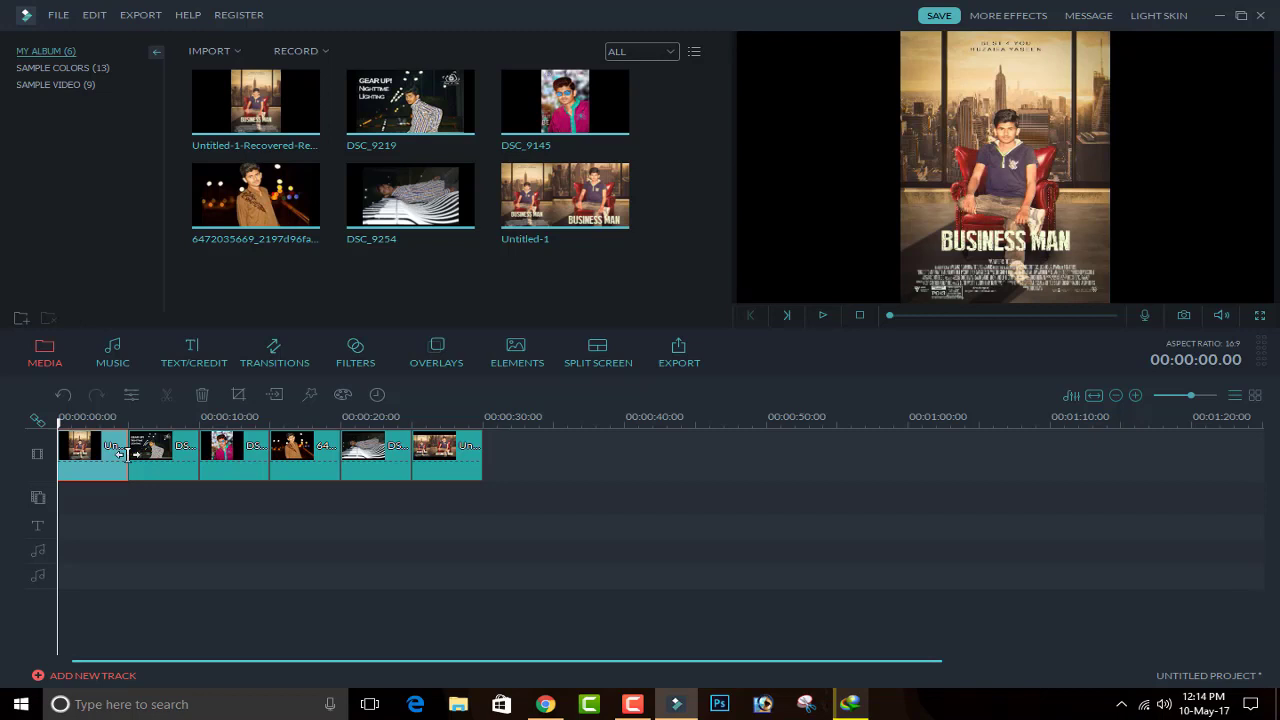
pyautogui.moveTo(121, 455)
pyautogui.mouseDown()
pyautogui.moveTo(660, 480)
pyautogui.moveTo(416, 455)
pyautogui.moveTo(189, 455)
pyautogui.moveTo(135, 440)
pyautogui.mouseUp()
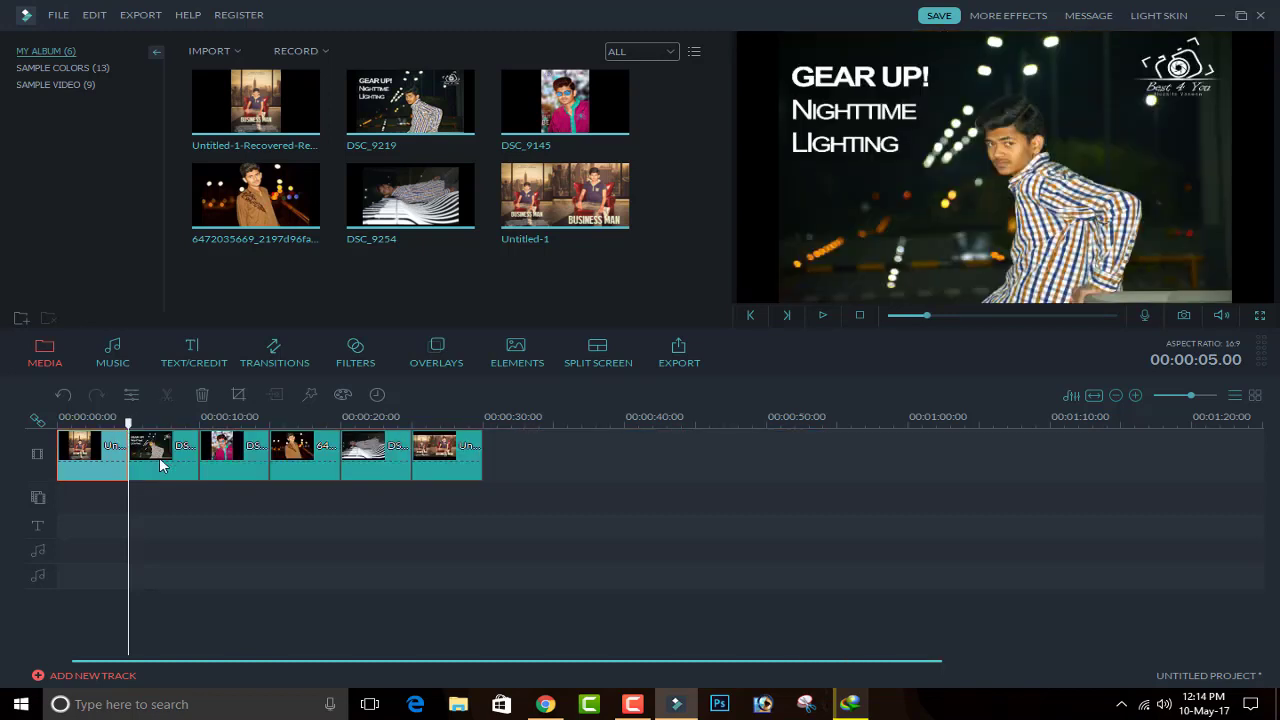
pyautogui.moveTo(127, 422); pyautogui.dragTo(186, 424)
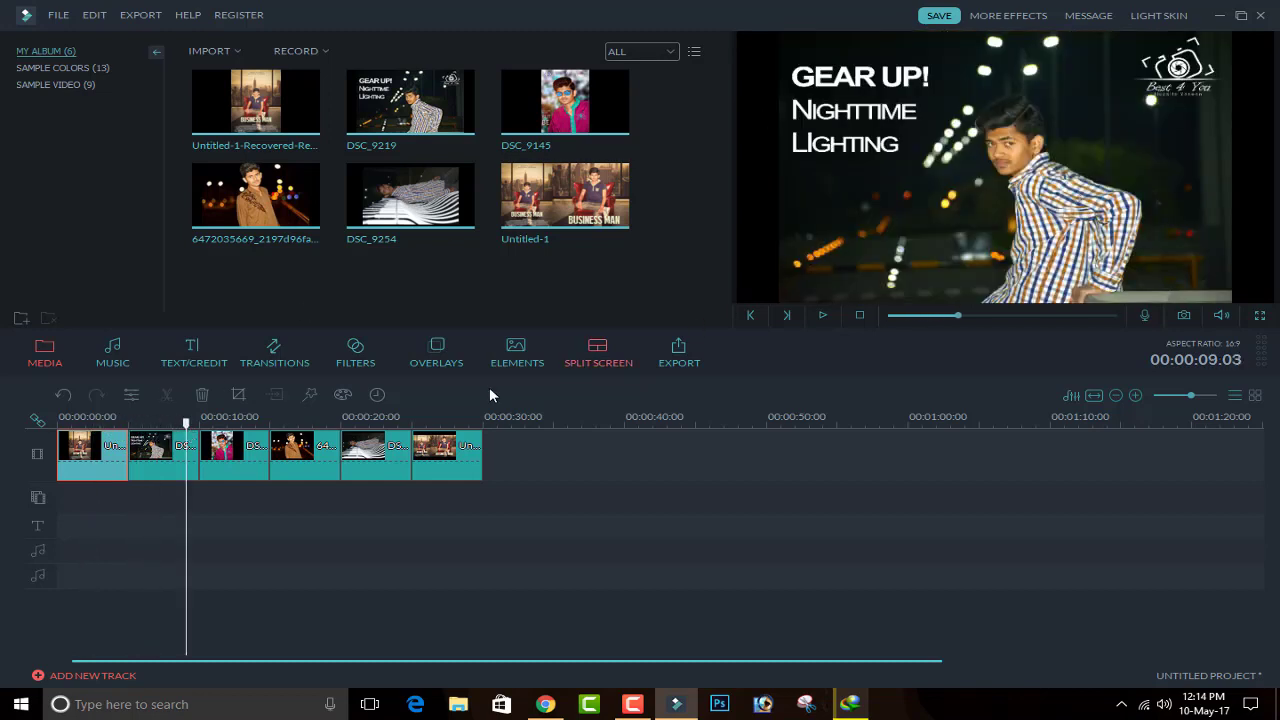
# - Move the DSC_9219 clip to the beginning of the video track
pyautogui.doubleClick(185, 461)
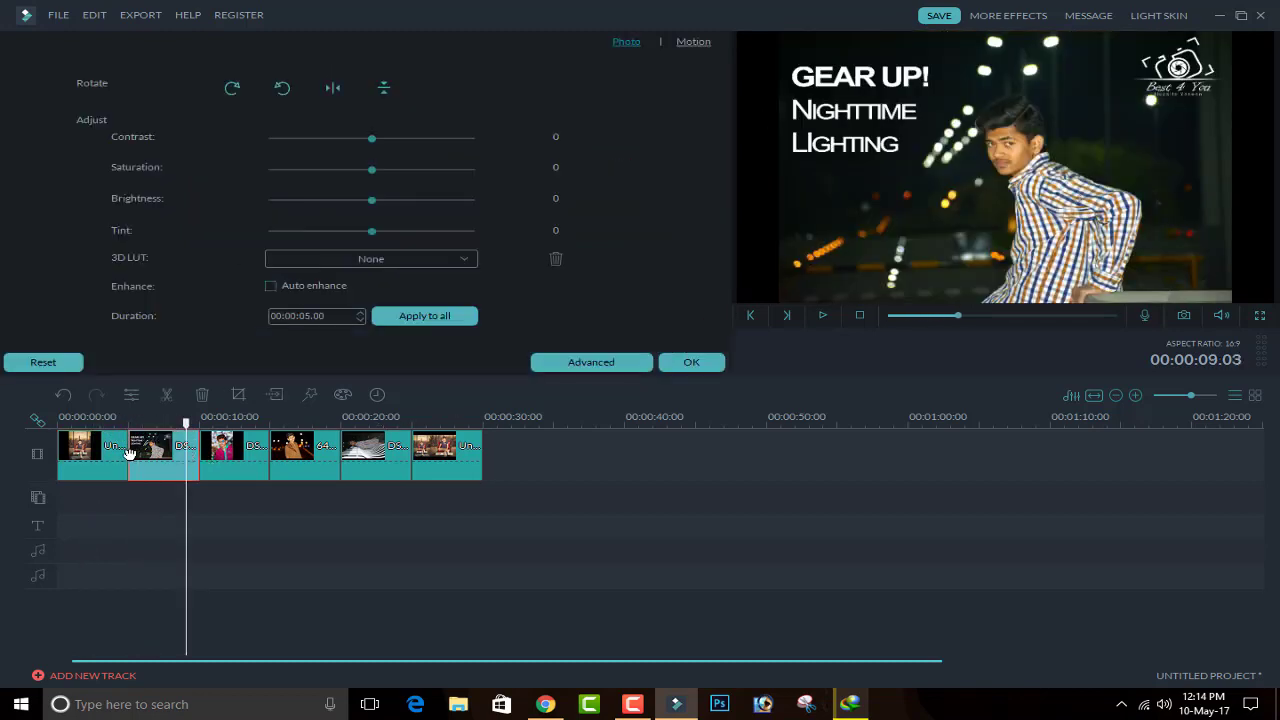
pyautogui.click(691, 362)
pyautogui.moveTo(222, 450); pyautogui.dragTo(94, 458)
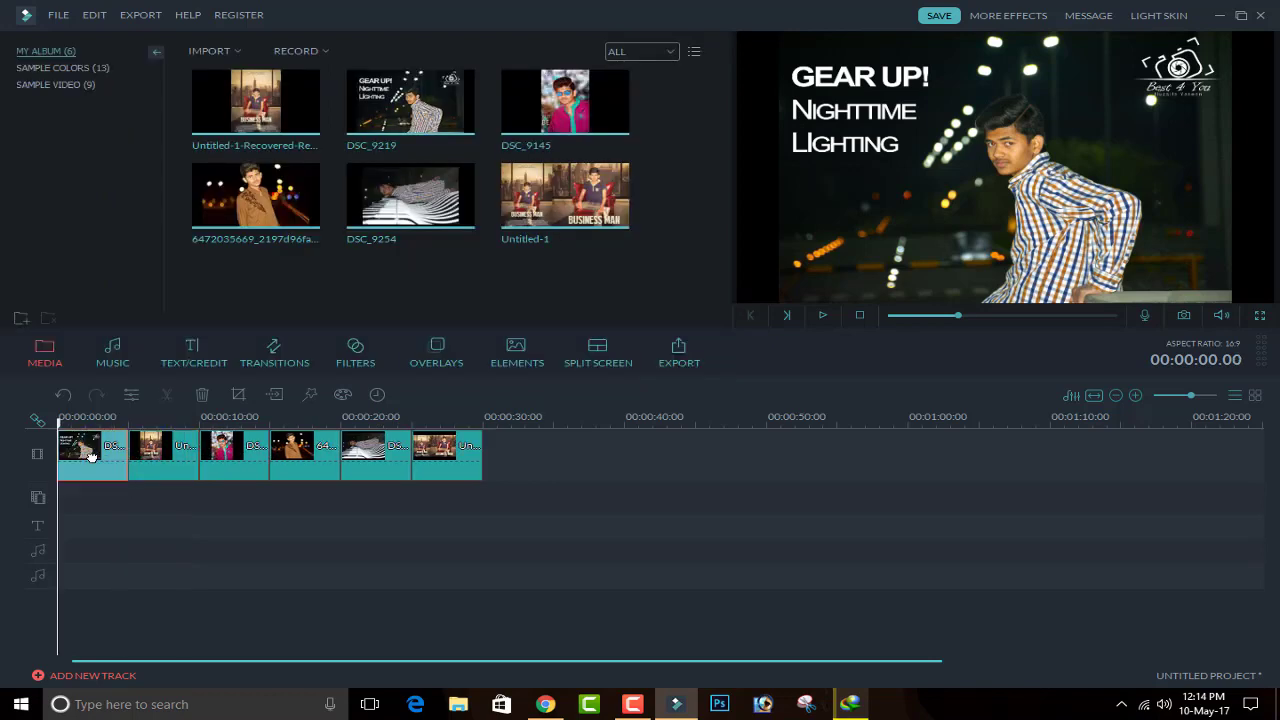
# - Review the remaining photo clips and move the last one, Untitled-1, to second place behind DSC_9219
pyautogui.click(185, 455)
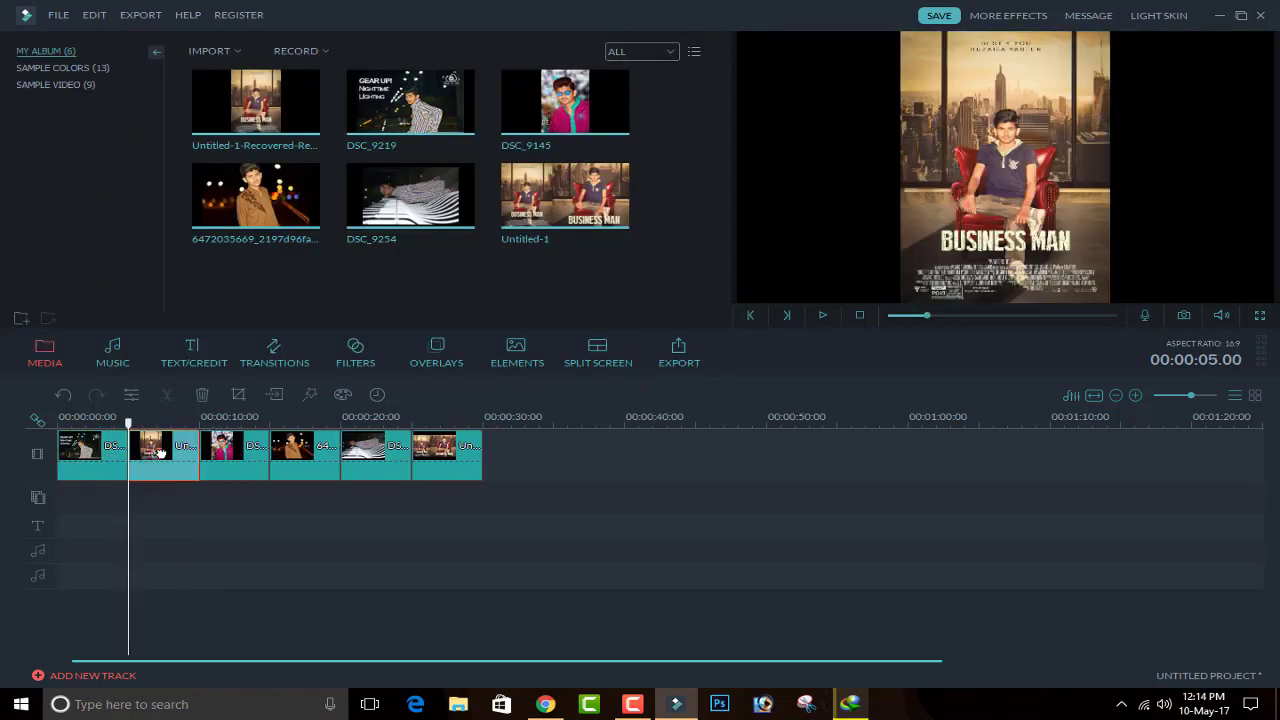
pyautogui.click(236, 450)
pyautogui.click(318, 460)
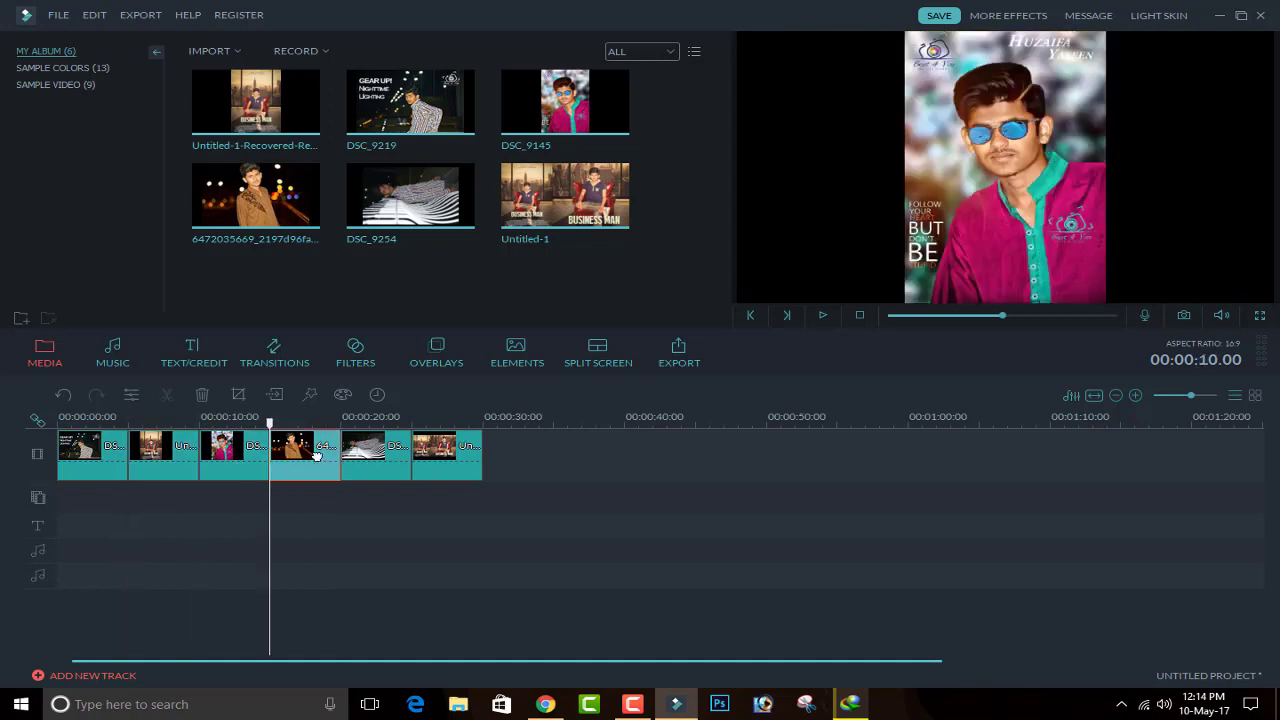
pyautogui.click(408, 465)
pyautogui.click(478, 462)
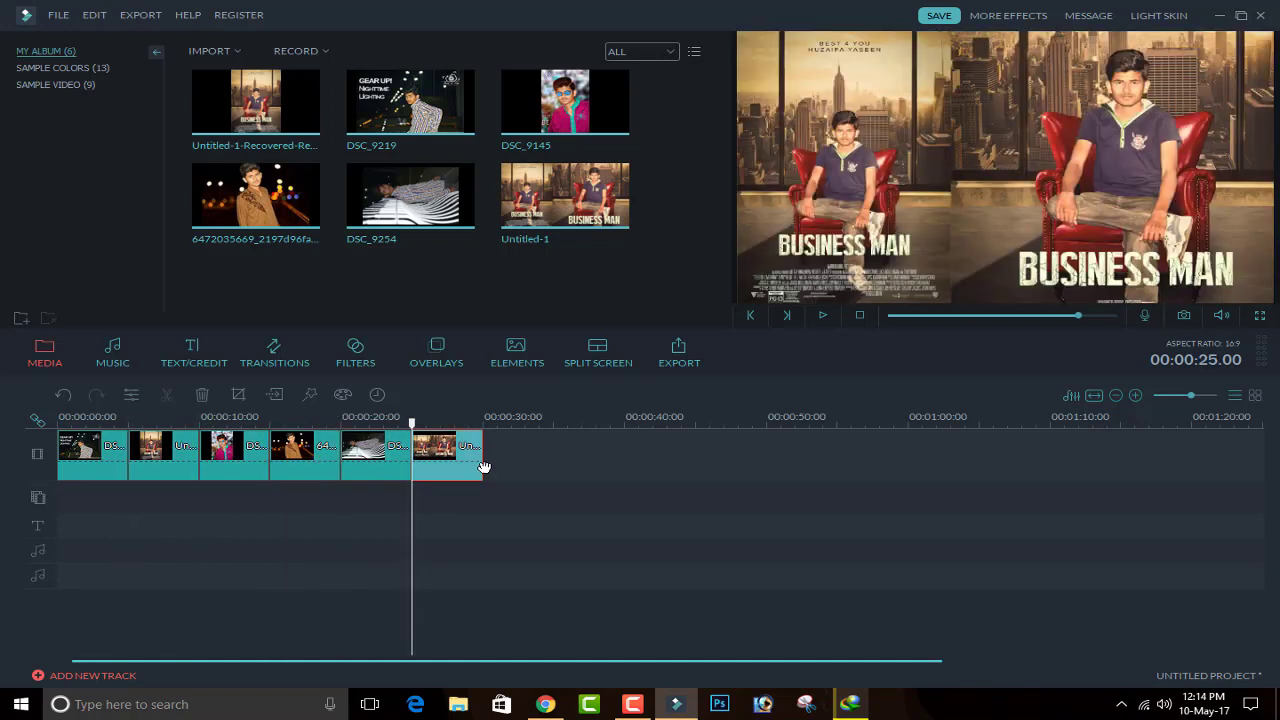
pyautogui.moveTo(465, 452); pyautogui.dragTo(197, 447)
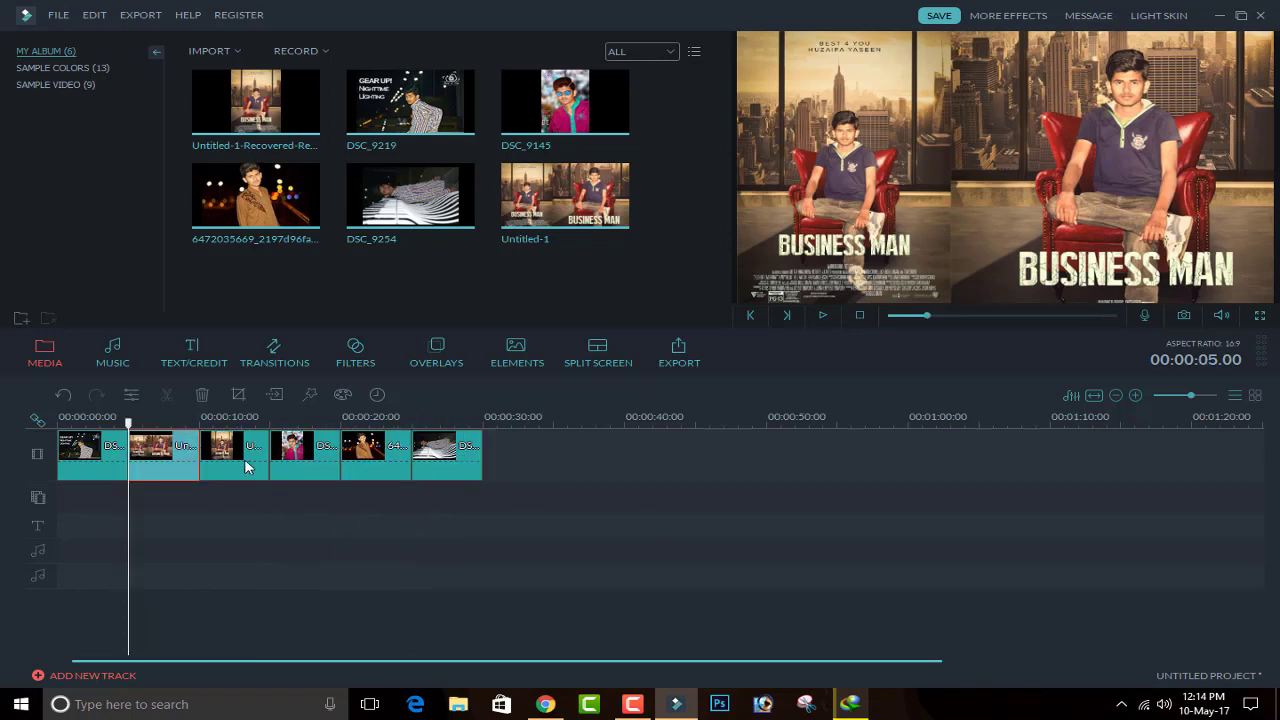
# - Move the DSC_9145 clip to fifth place, directly before DSC_9254, and return the playhead to the start
pyautogui.doubleClick(306, 463)
pyautogui.click(688, 362)
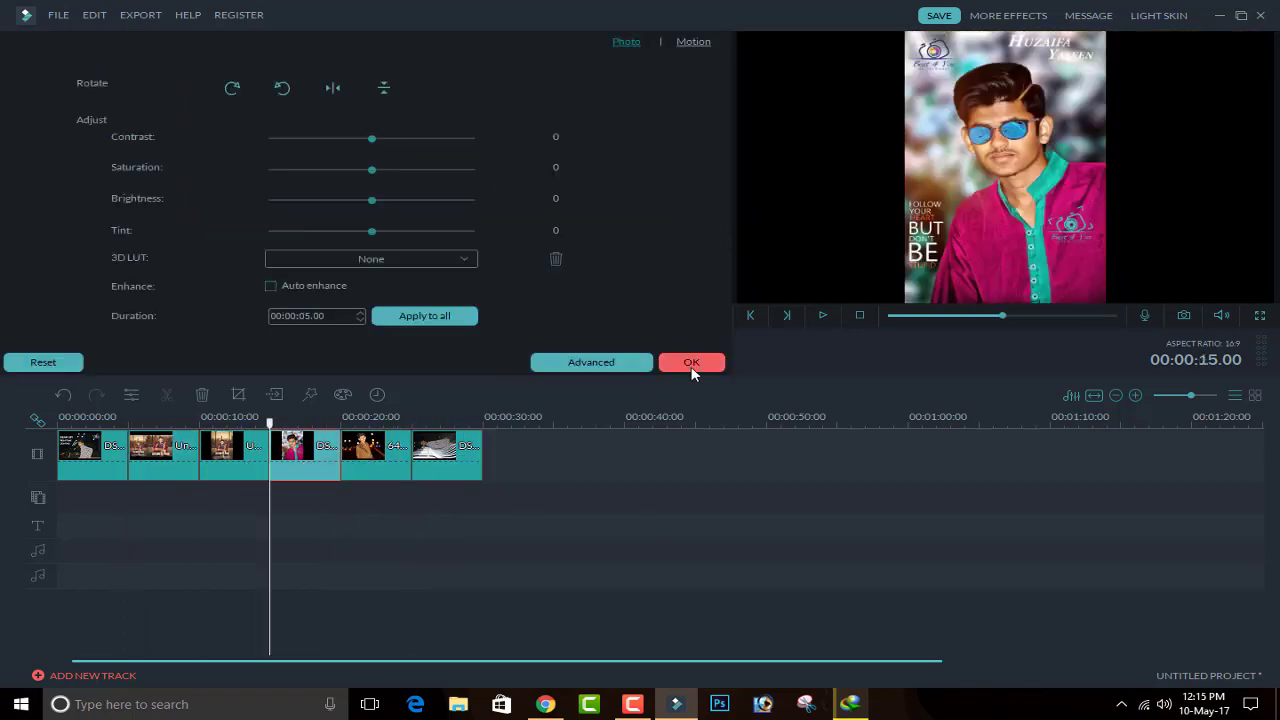
pyautogui.moveTo(310, 460); pyautogui.dragTo(455, 472)
pyautogui.click(381, 462)
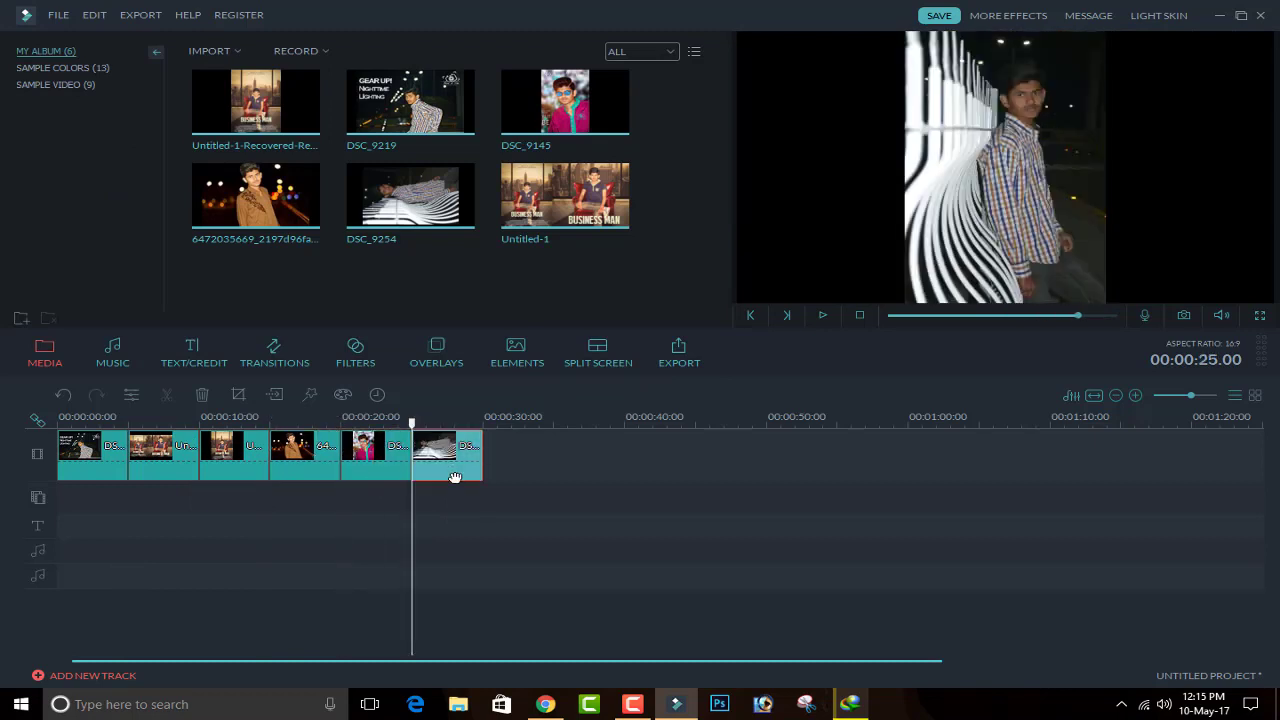
pyautogui.moveTo(411, 422); pyautogui.dragTo(18, 492)
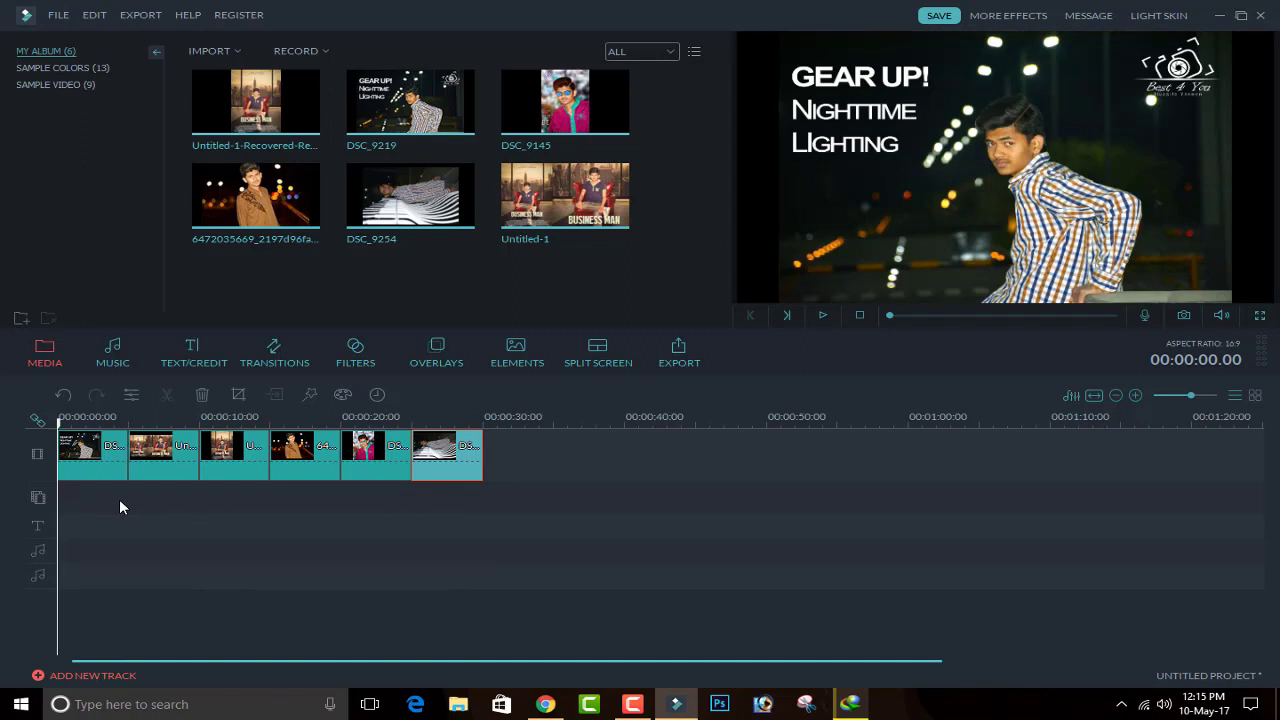
# - Start importing media files and look through the Documents and Camtasia Studio folders for a song
pyautogui.click(112, 362)
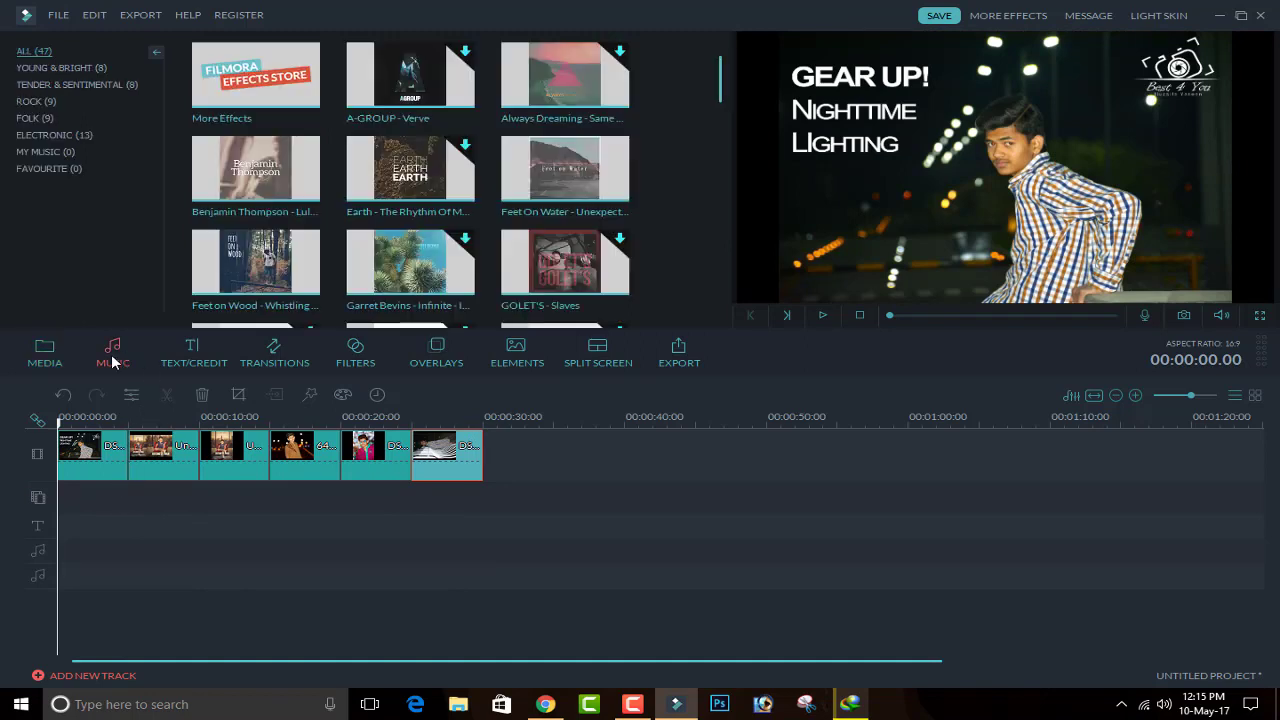
pyautogui.click(40, 358)
pyautogui.click(222, 55)
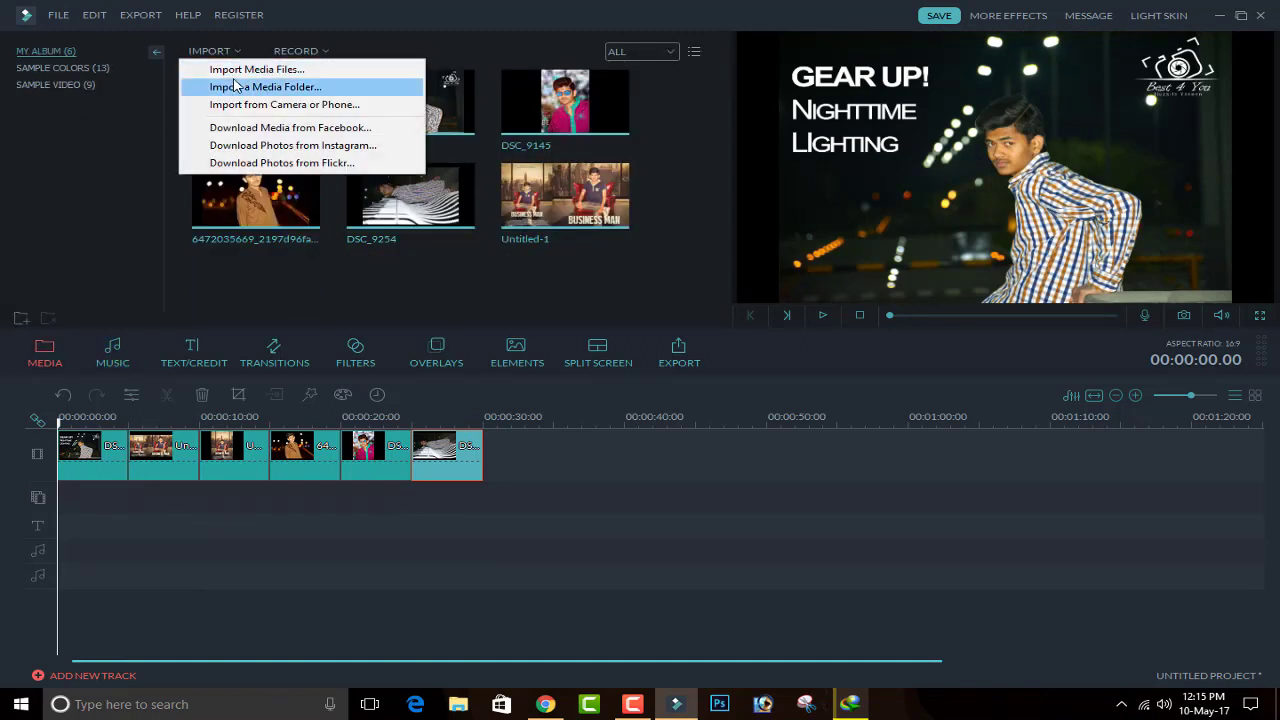
pyautogui.click(240, 68)
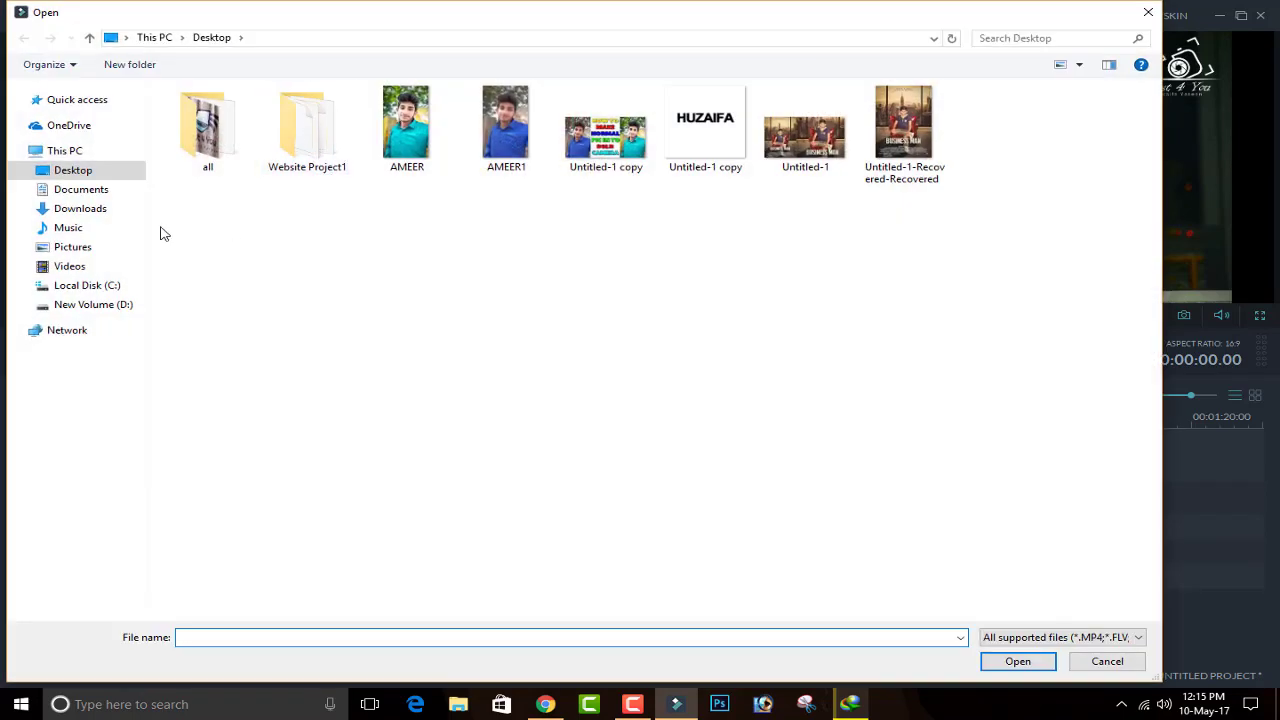
pyautogui.click(108, 190)
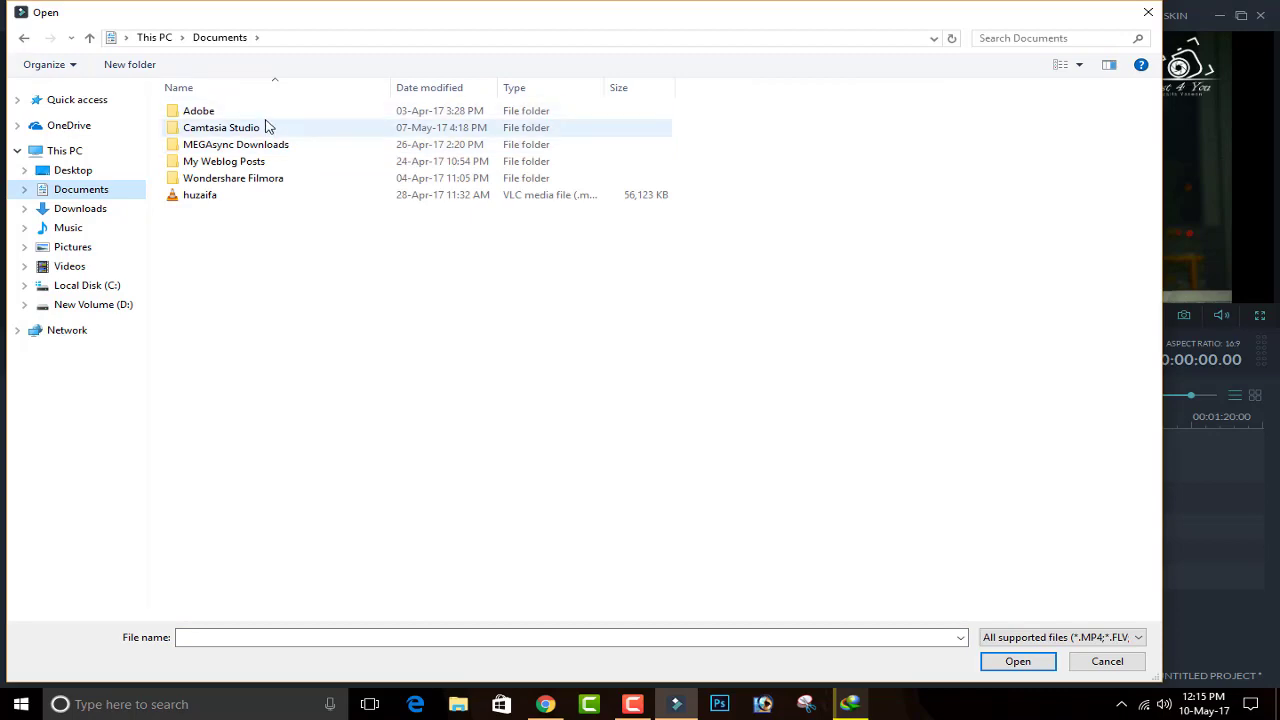
pyautogui.doubleClick(250, 128)
pyautogui.scroll(-5, 290, 350)
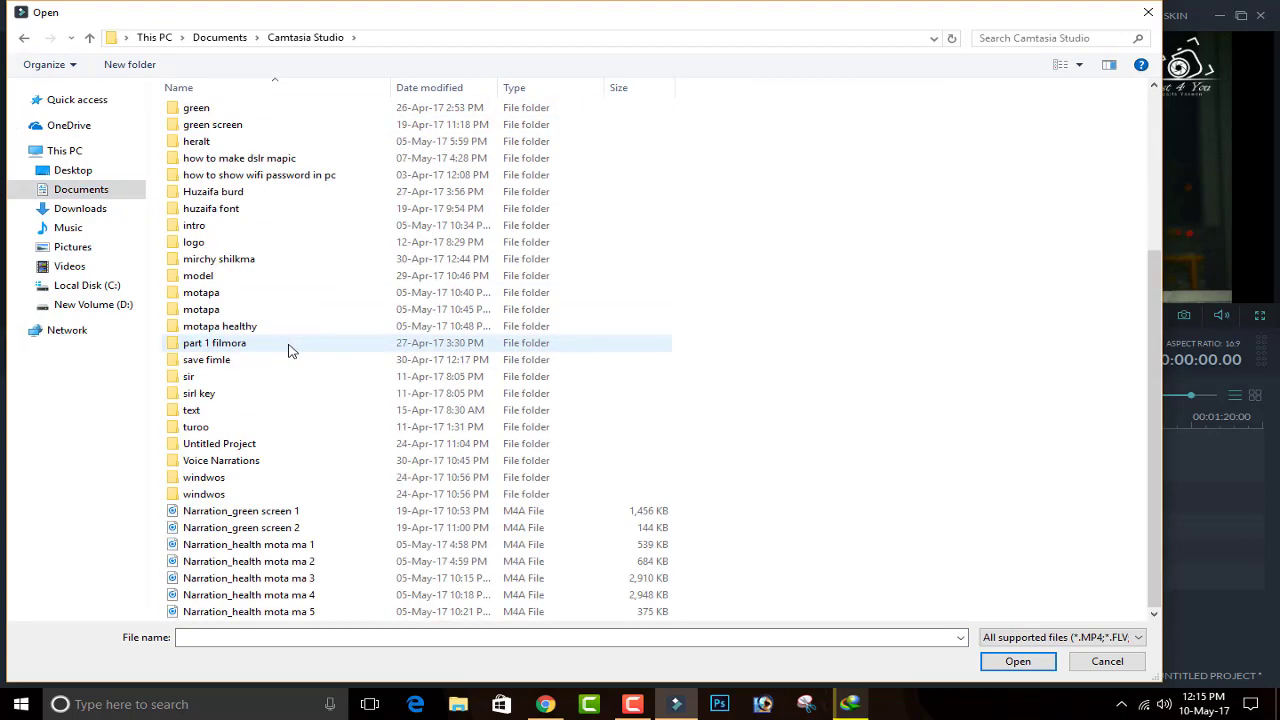
pyautogui.scroll(5, 290, 350)
pyautogui.doubleClick(205, 145)
pyautogui.click(90, 38)
pyautogui.click(90, 38)
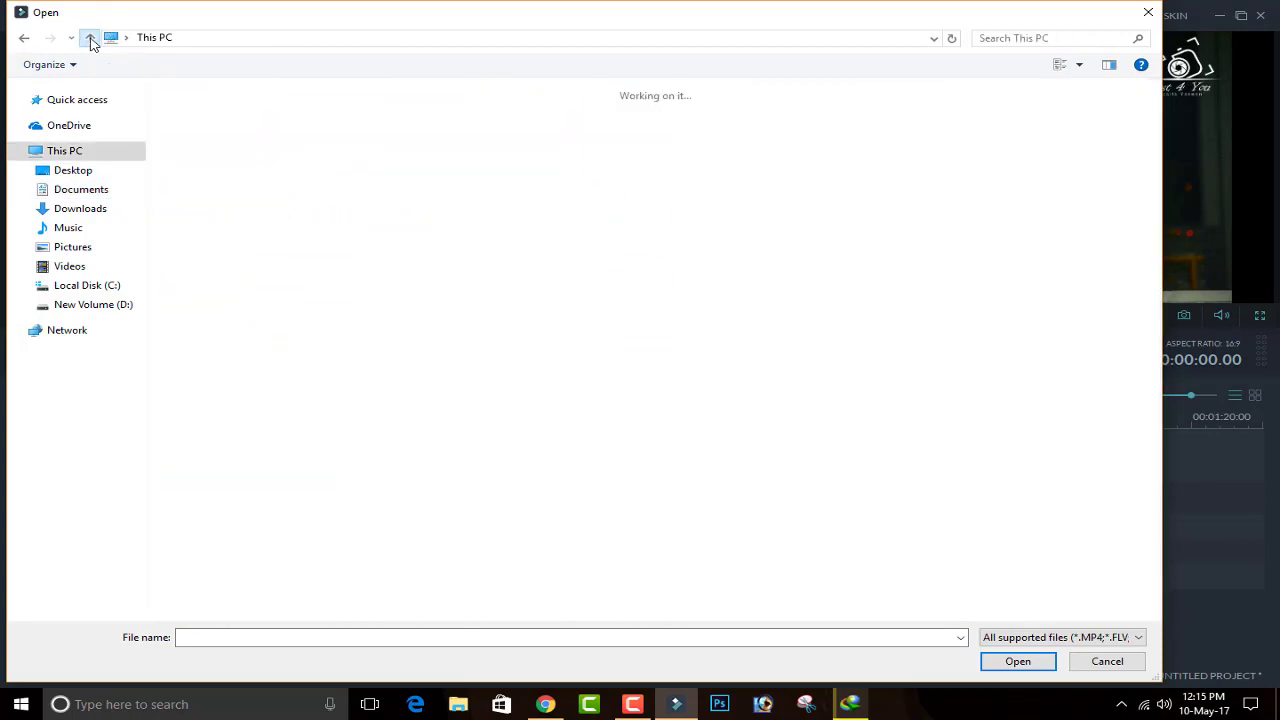
# - Import the Maher Zain - Ya Nabi Salam Alayka video from New folder in the (F) folder on New Volume (D:)
pyautogui.doubleClick(300, 245)
pyautogui.doubleClick(329, 112)
pyautogui.doubleClick(929, 140)
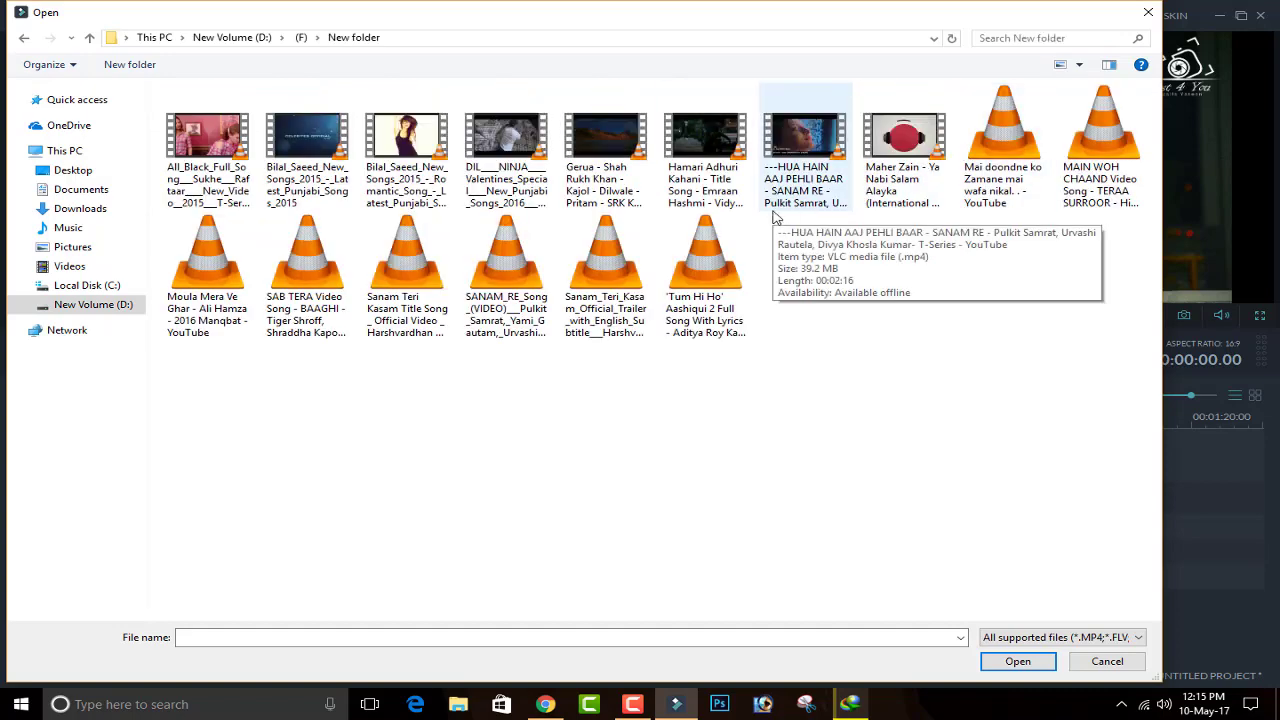
pyautogui.doubleClick(933, 205)
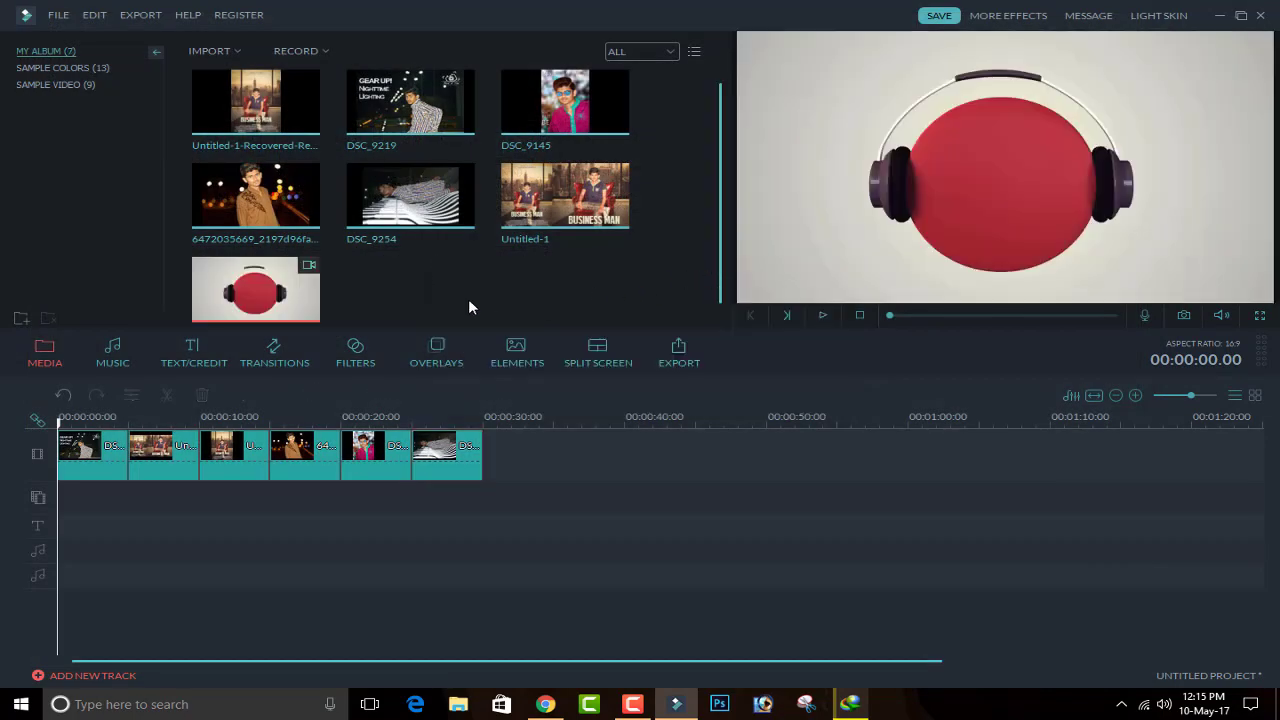
# - Place the Maher Zain video on the video track directly after the last photo clip
pyautogui.scroll(-1, 484, 227)
pyautogui.moveTo(287, 278)
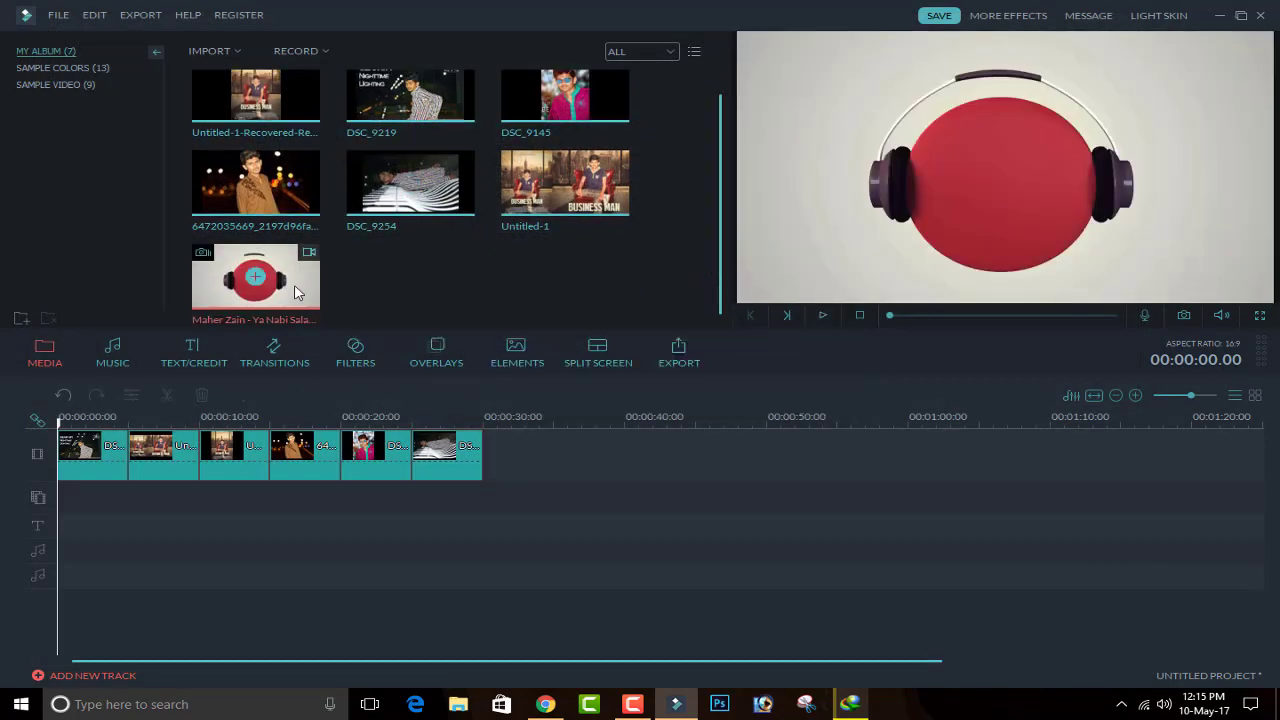
pyautogui.moveTo(287, 278); pyautogui.dragTo(545, 466)
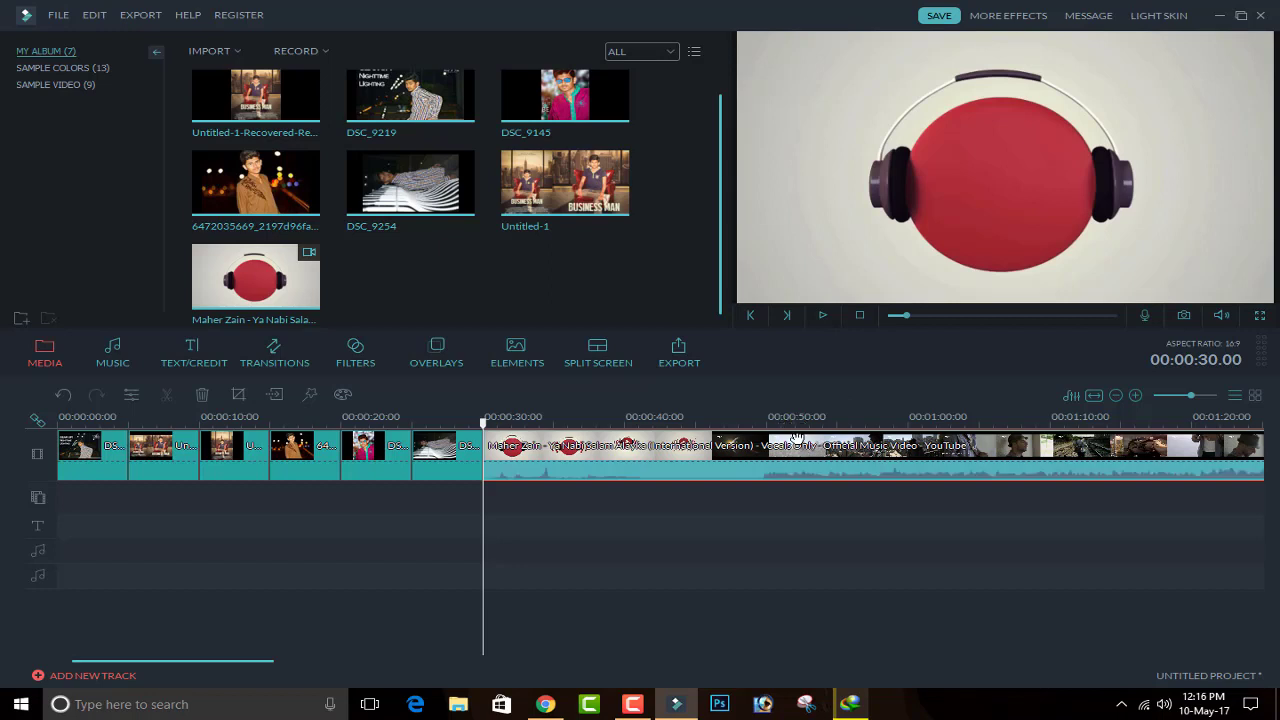
# - Detach the audio from the Maher Zain video clip and move it to the timeline start beneath the photos
pyautogui.rightClick(716, 456)
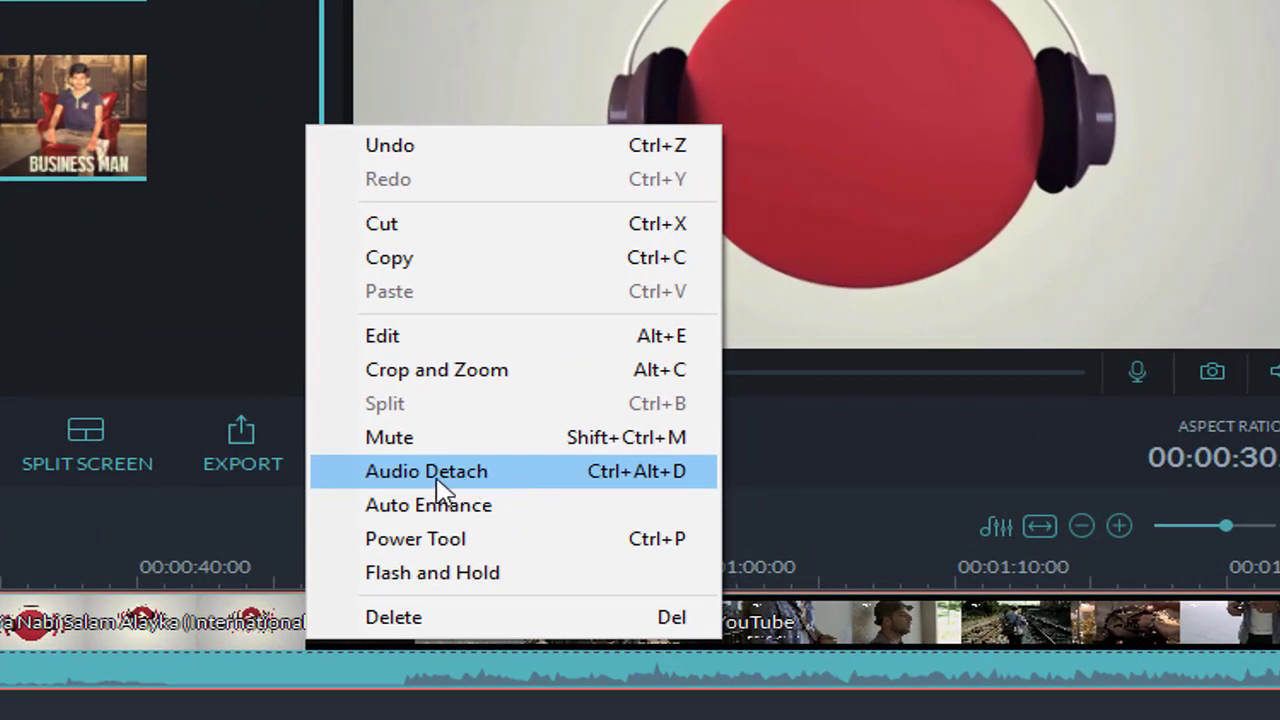
pyautogui.click(507, 476)
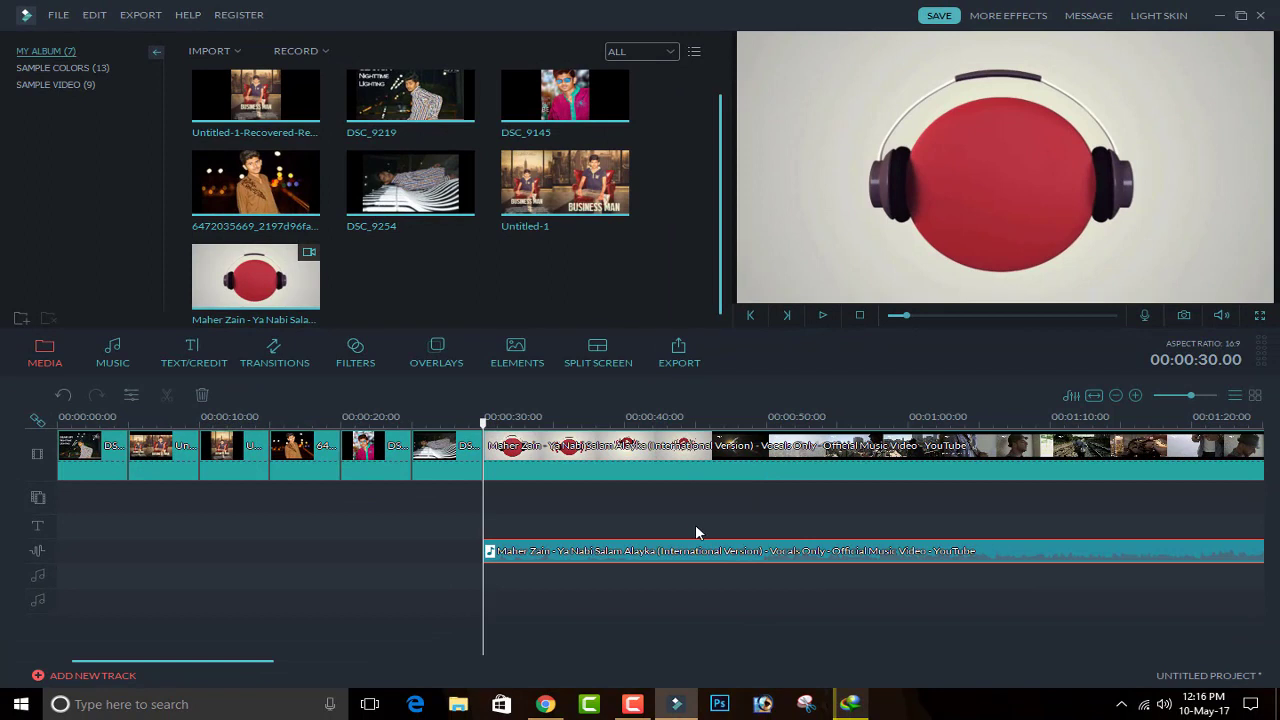
pyautogui.moveTo(709, 552); pyautogui.dragTo(250, 554)
# - Delete the Maher Zain video clip that follows the last photo on the video track
pyautogui.rightClick(536, 456)
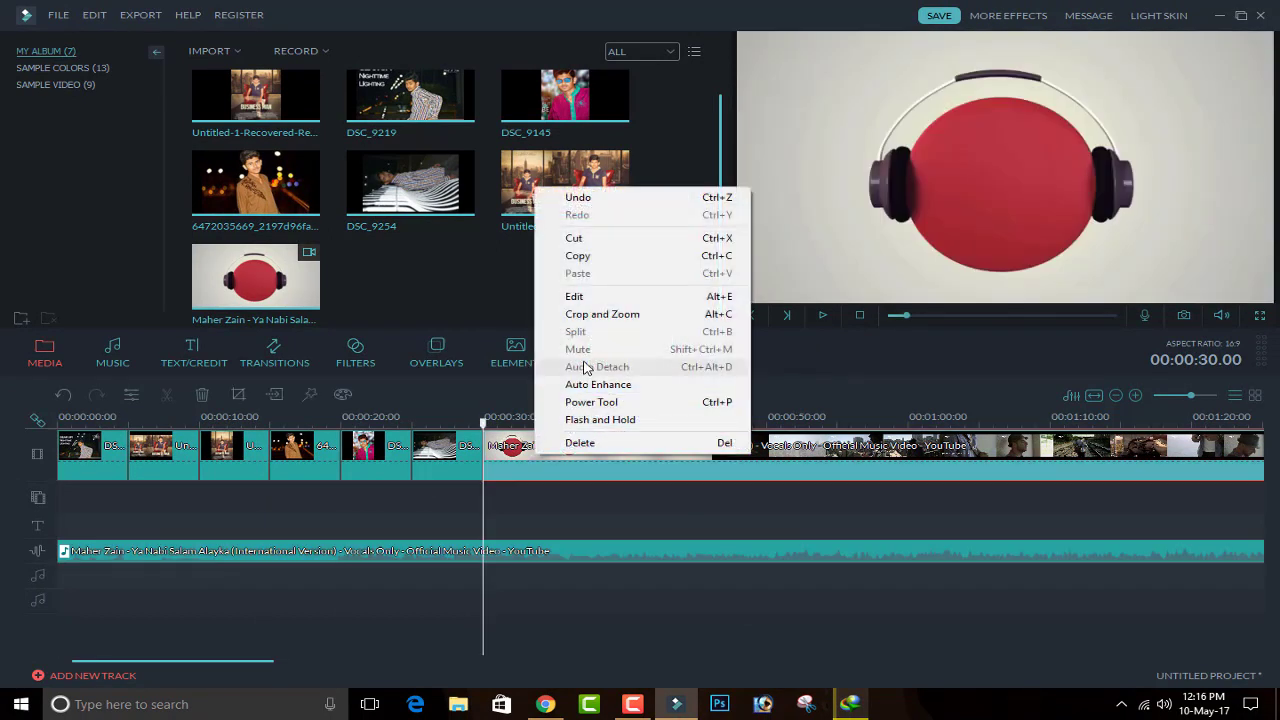
pyautogui.click(580, 442)
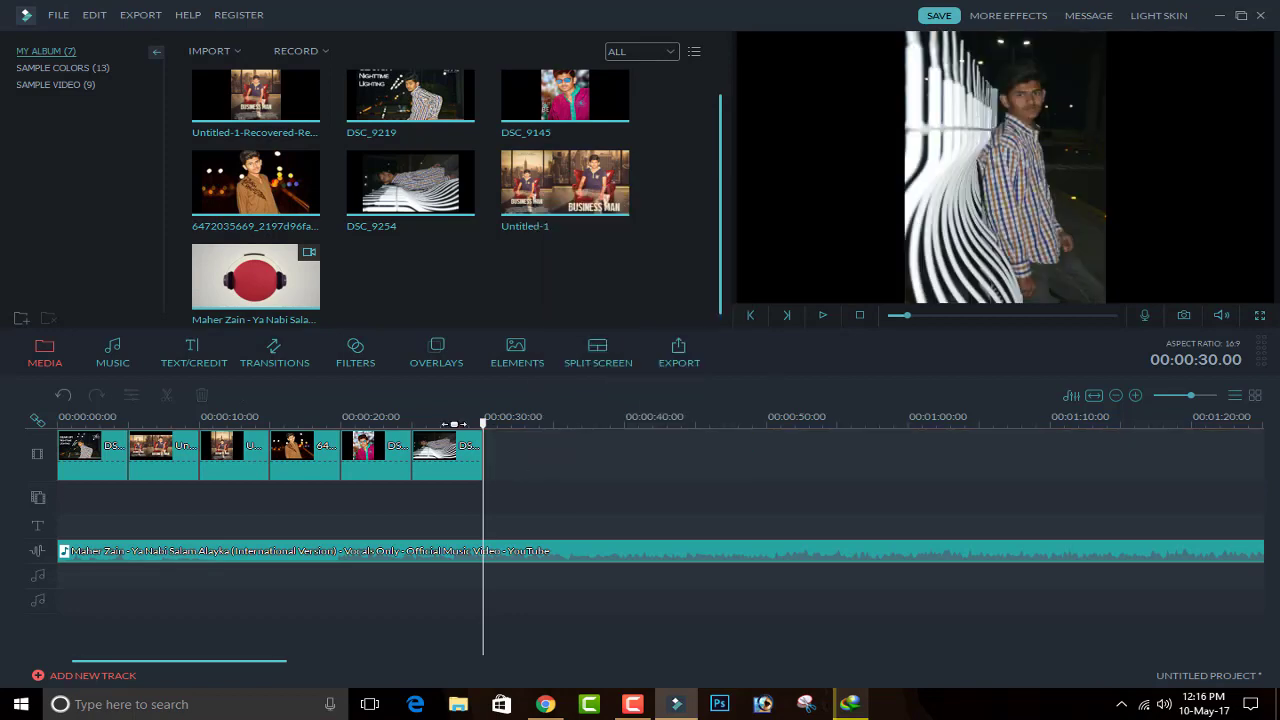
# - Cut off about the first 19 seconds of the Maher Zain audio and move the remaining part to the timeline start
pyautogui.moveTo(484, 424); pyautogui.dragTo(332, 495)
pyautogui.click(309, 558)
pyautogui.click(166, 395)
pyautogui.click(166, 531)
pyautogui.press('Home')
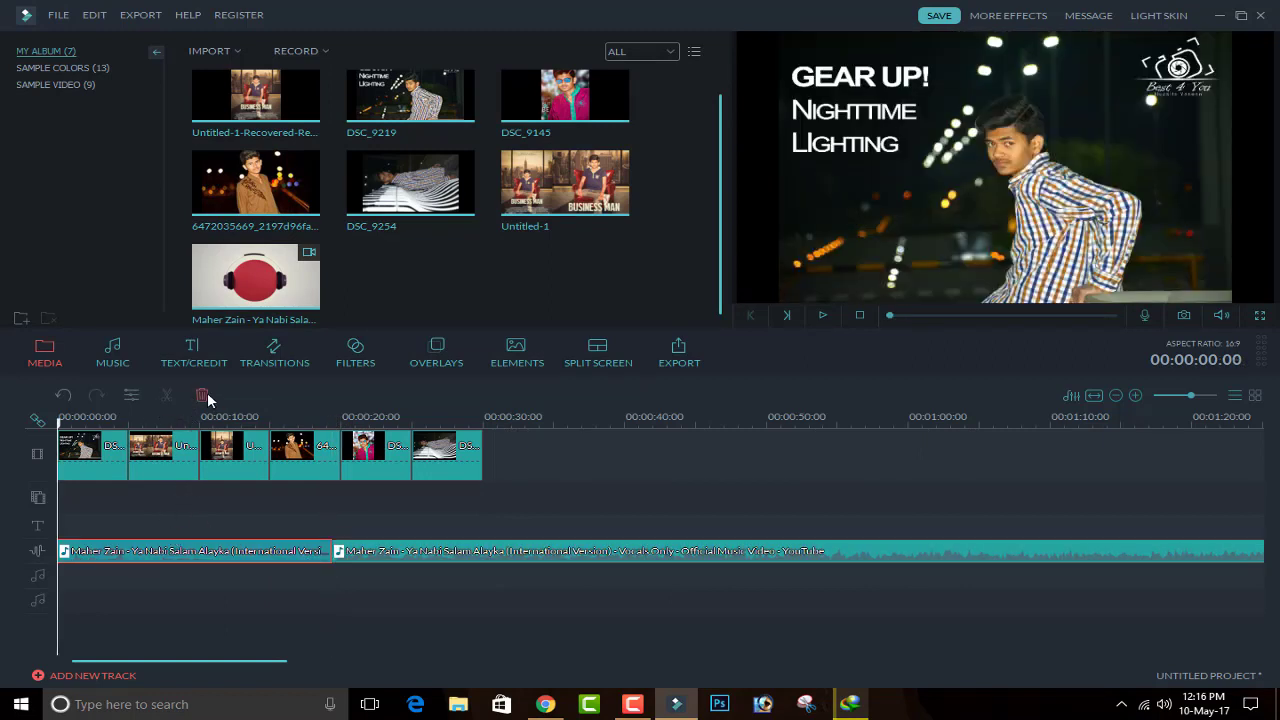
pyautogui.click(204, 395)
pyautogui.moveTo(428, 560); pyautogui.dragTo(228, 538)
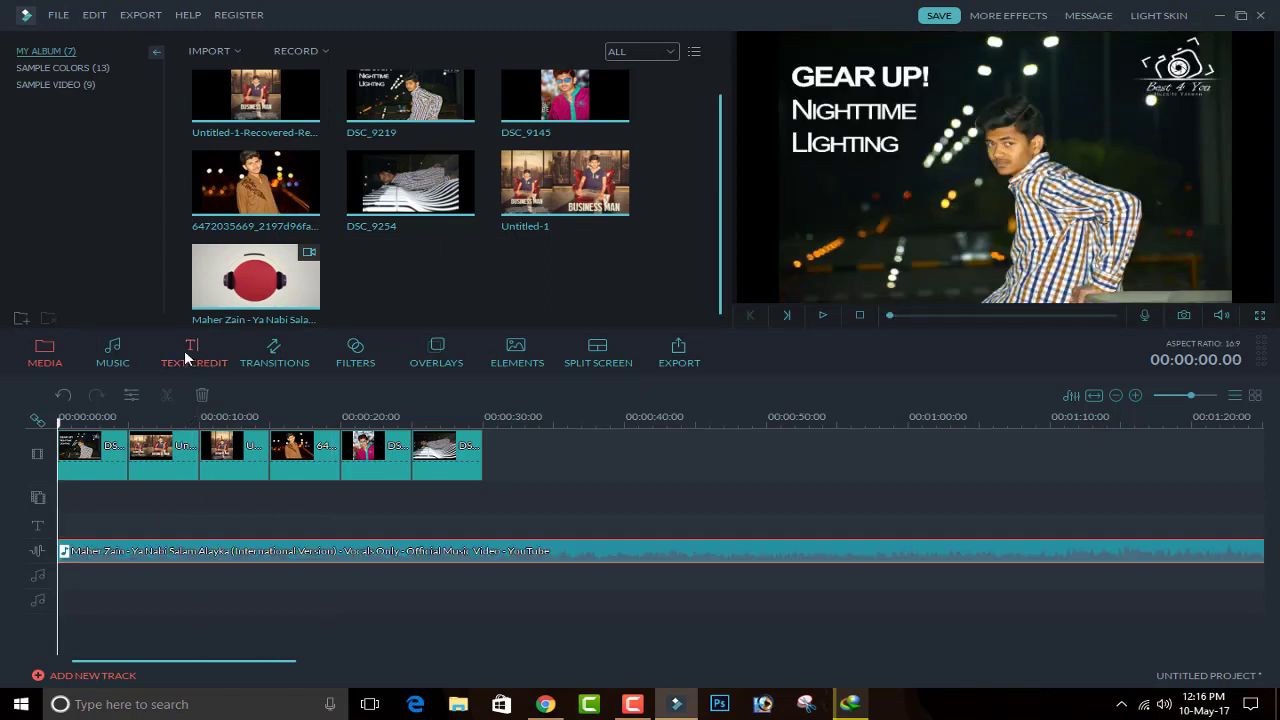
# - Import the Narration_green screen 2 audio file into My Music and return to the full music library
pyautogui.click(110, 360)
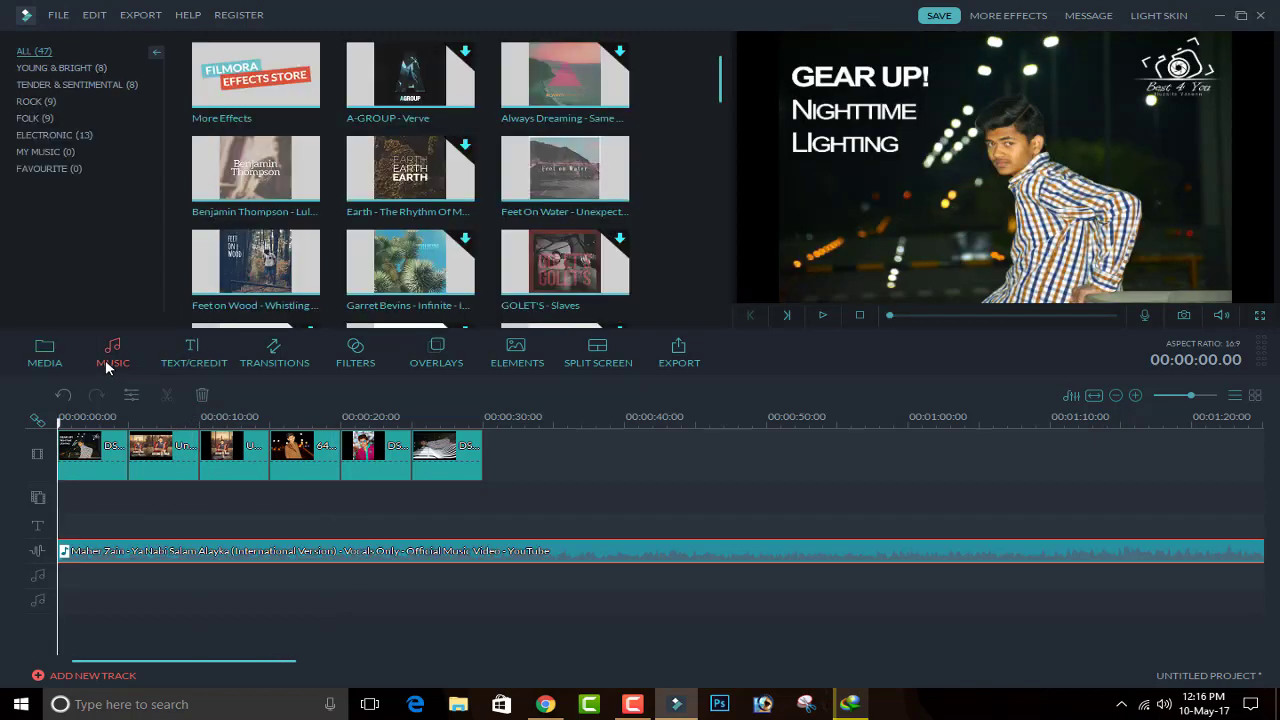
pyautogui.click(40, 153)
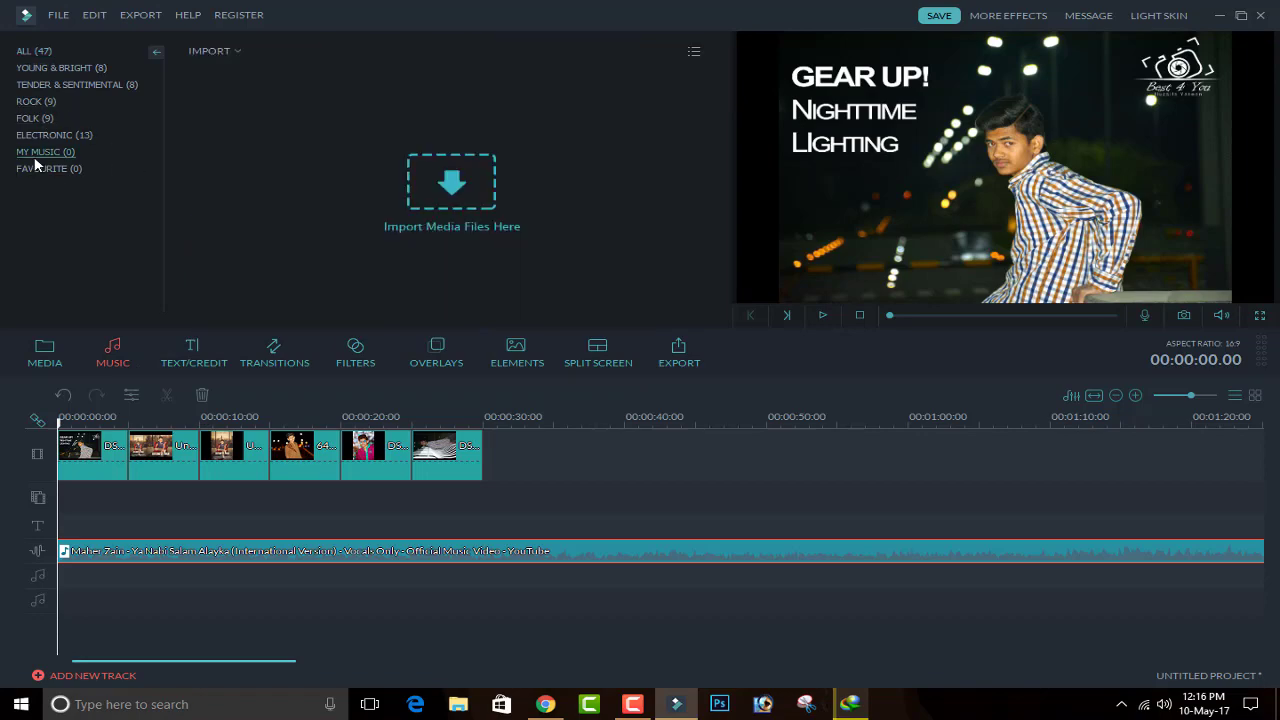
pyautogui.click(459, 202)
pyautogui.scroll(-6, 351, 331)
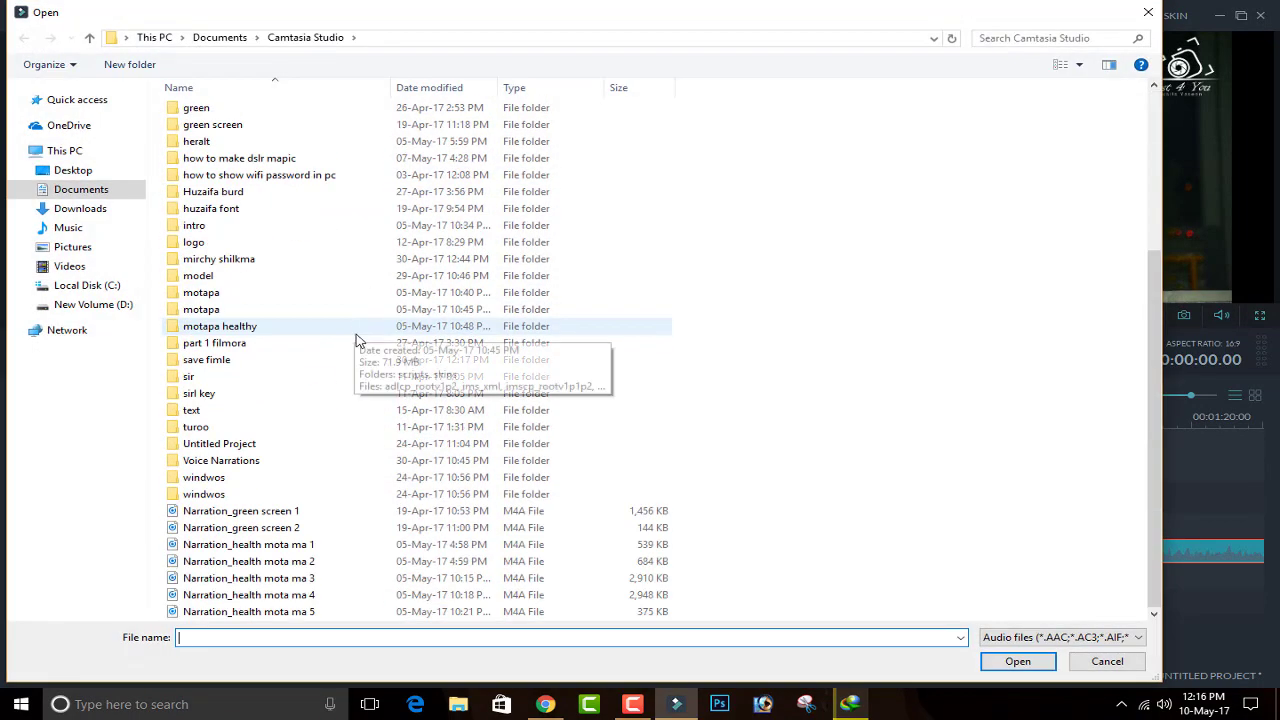
pyautogui.doubleClick(339, 528)
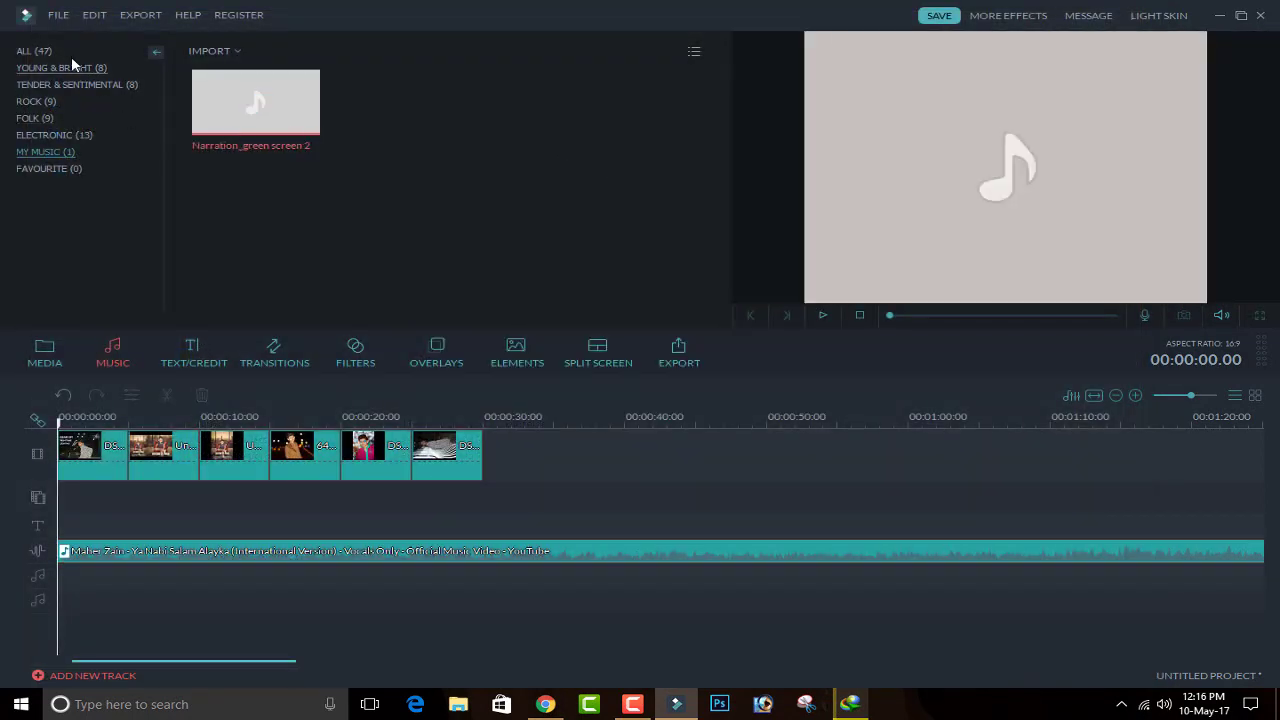
pyautogui.click(60, 56)
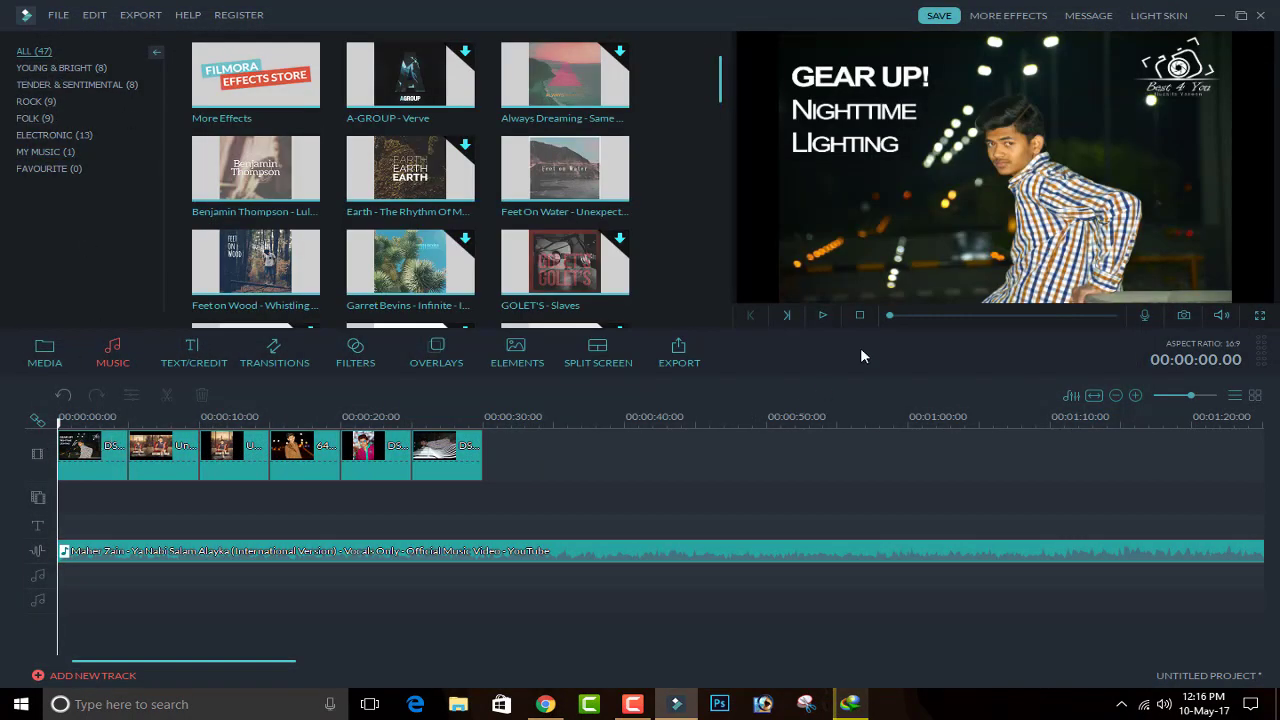
# - Play the slideshow with the Maher Zain audio into the second photo, checking the preview volume
pyautogui.click(822, 316)
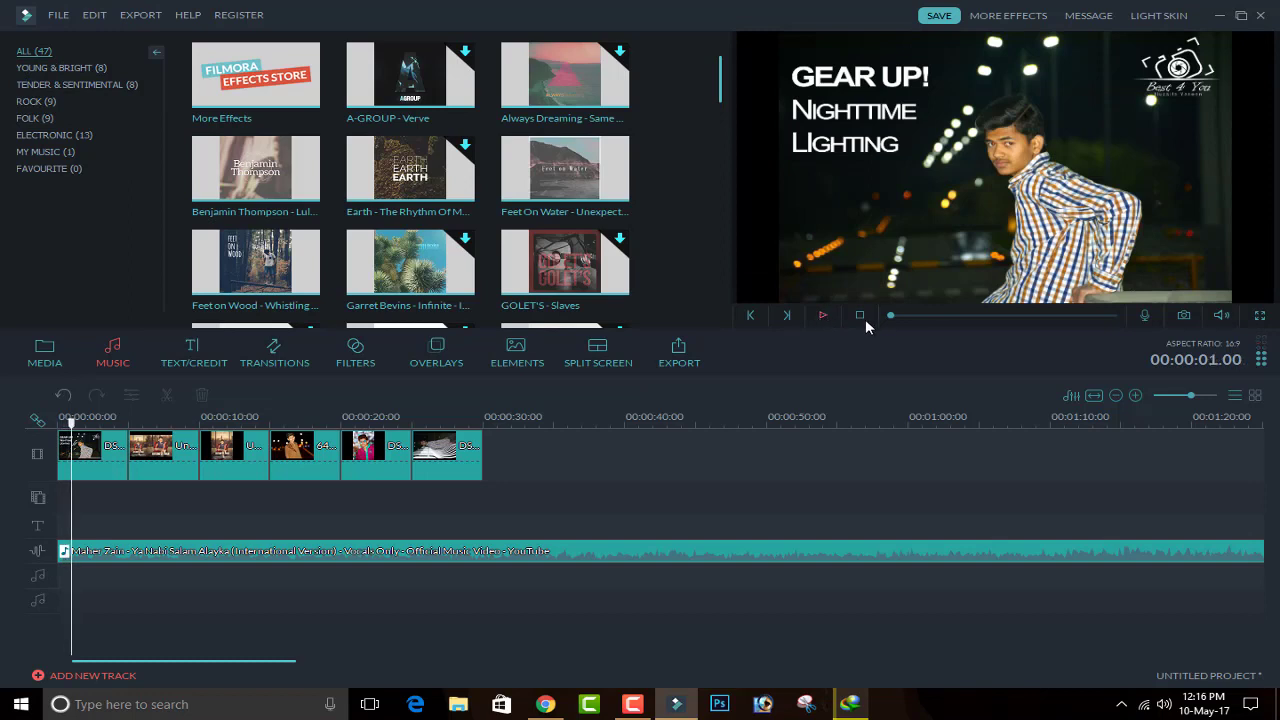
pyautogui.click(1222, 316)
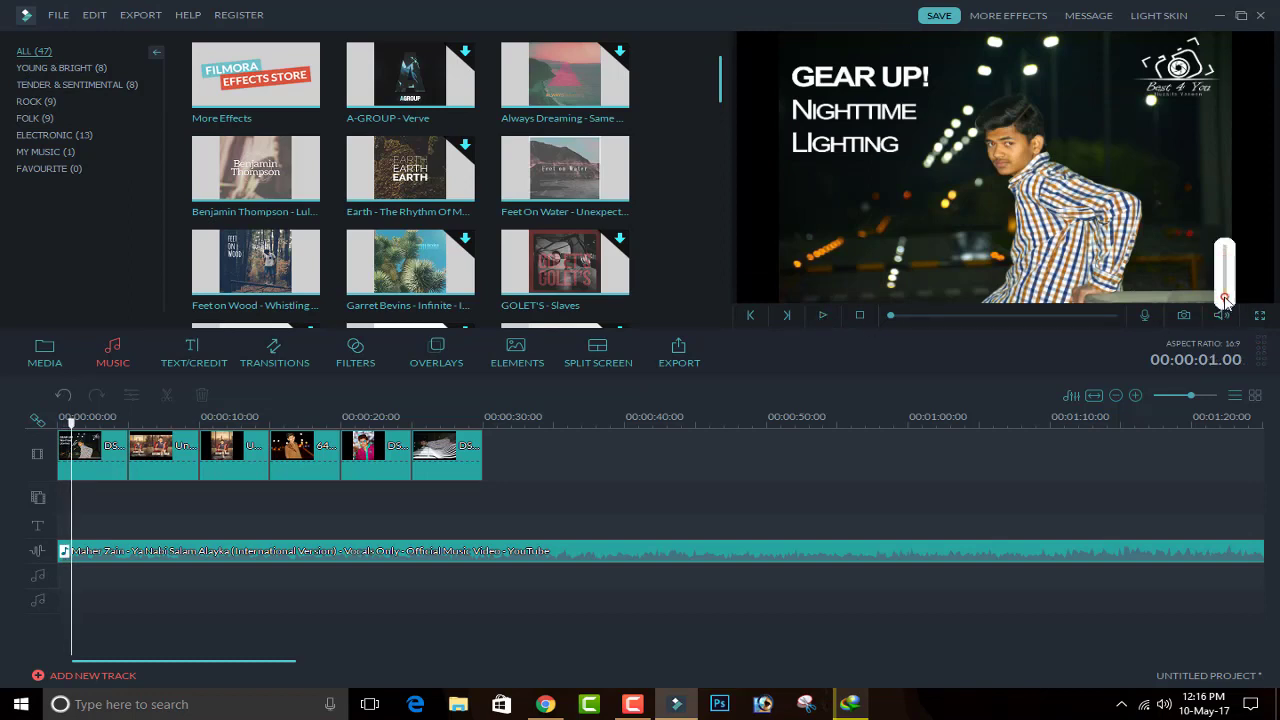
pyautogui.click(822, 315)
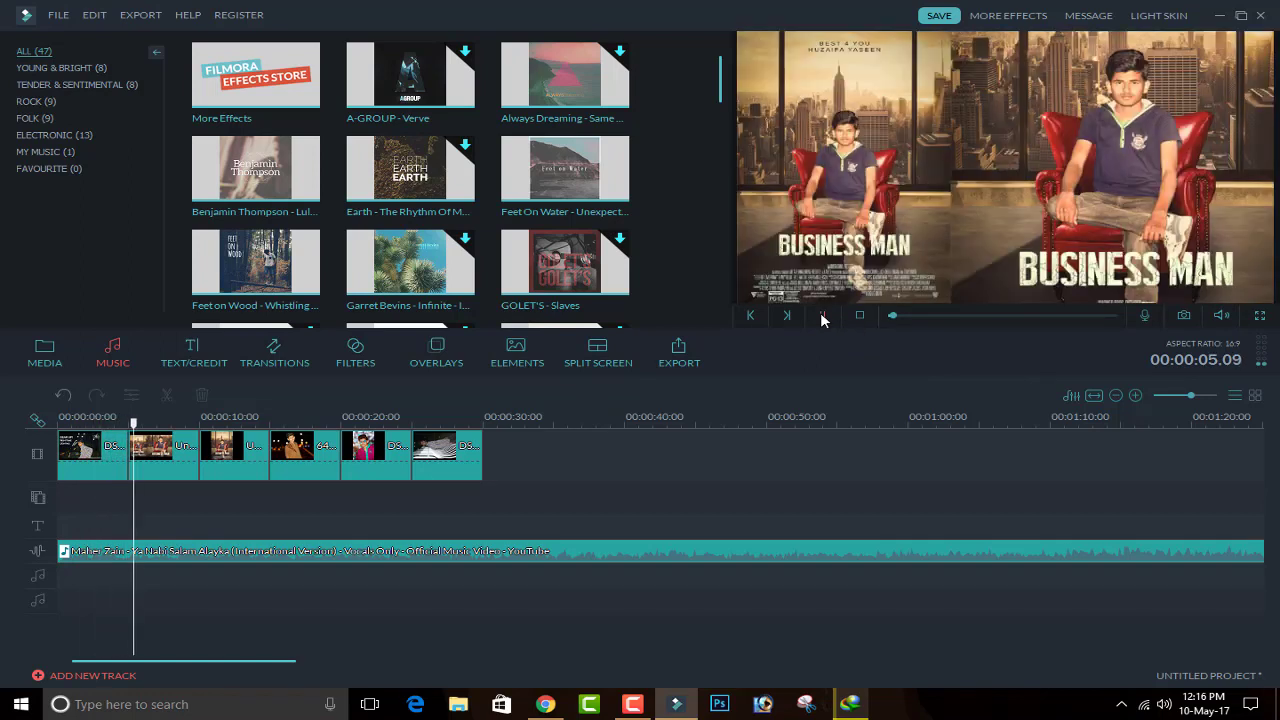
pyautogui.click(821, 315)
# - Delete the Maher Zain audio clip from the timeline and return the playhead to the start
pyautogui.rightClick(571, 546)
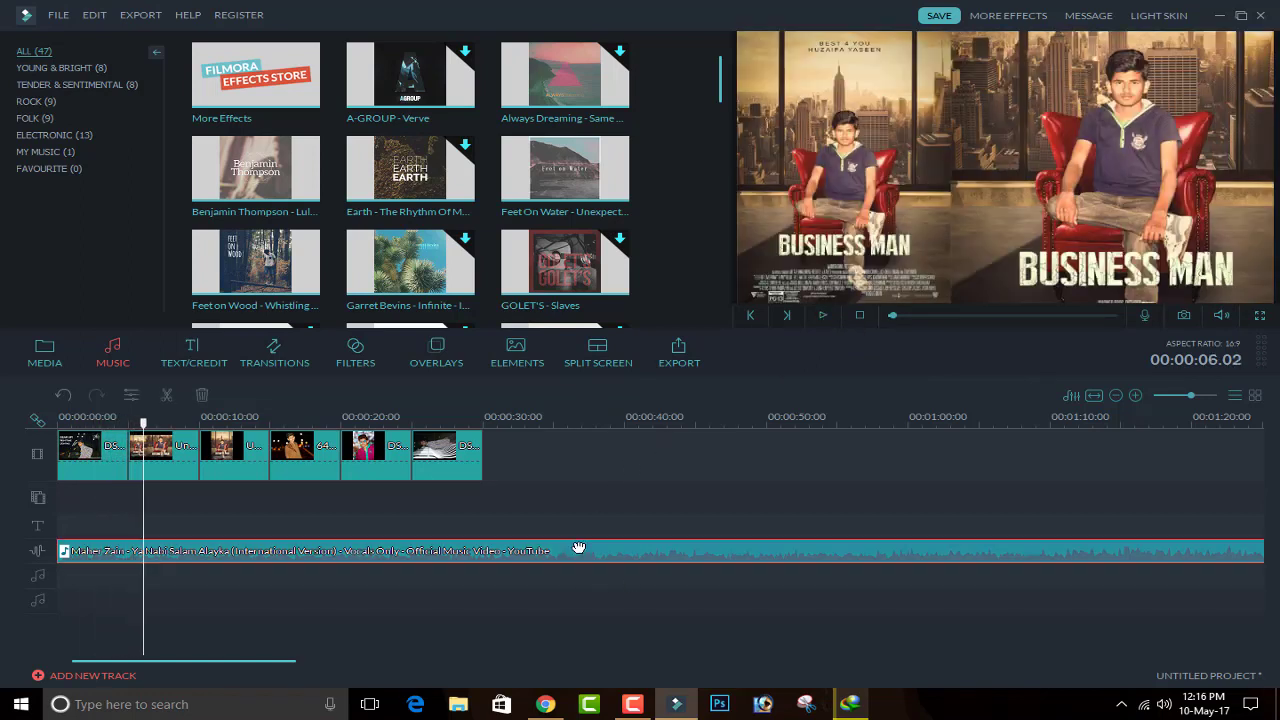
pyautogui.click(605, 531)
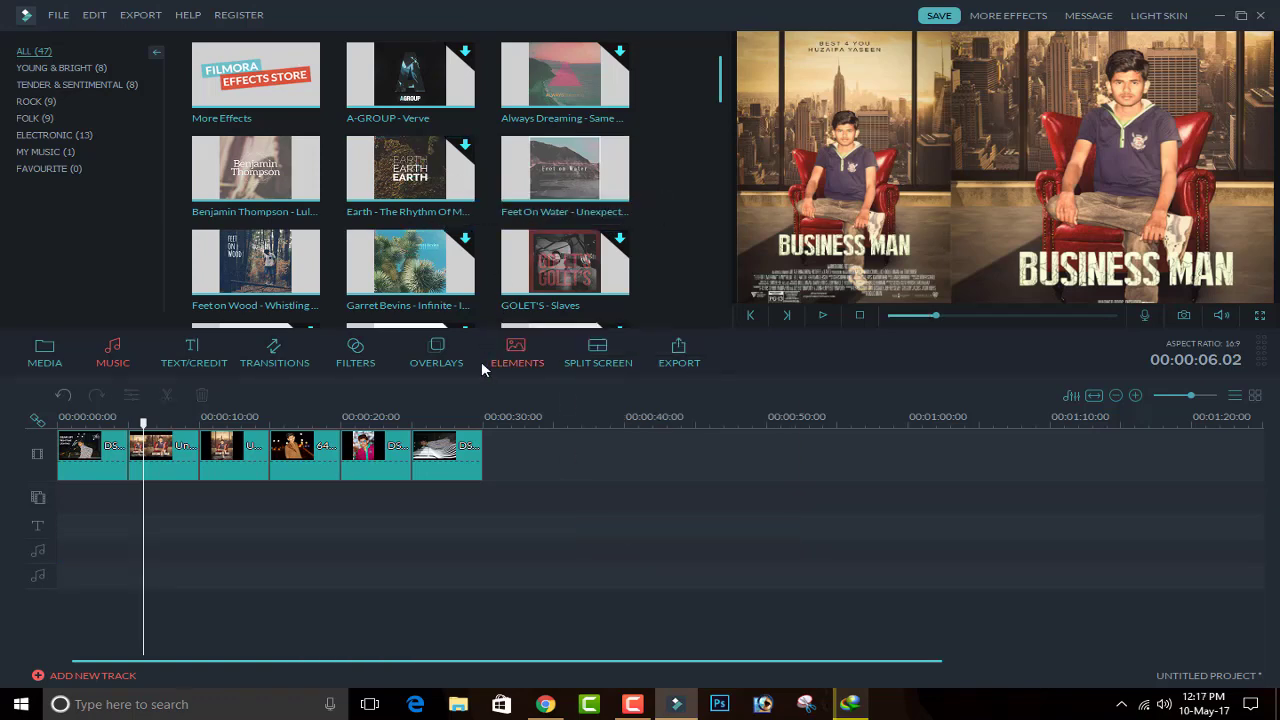
pyautogui.moveTo(145, 432); pyautogui.dragTo(50, 424)
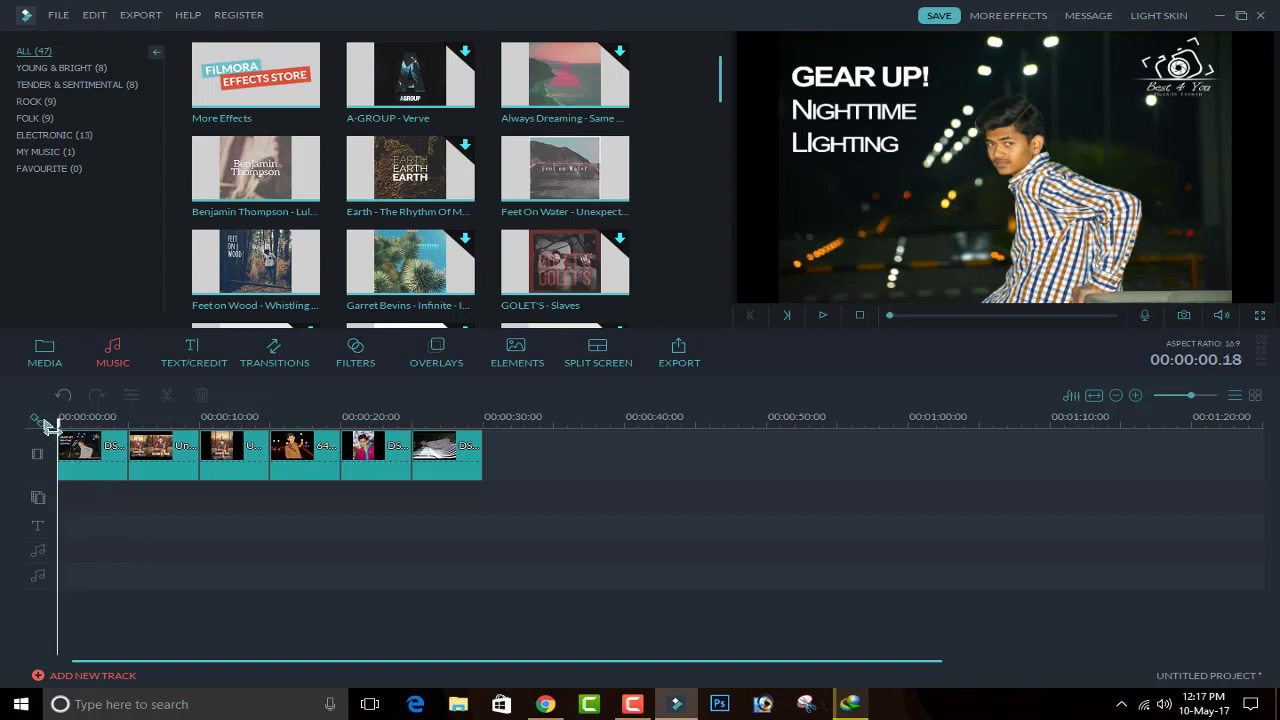
# - Browse the music library and try to download the A-GROUP - Verve track
pyautogui.click(532, 210)
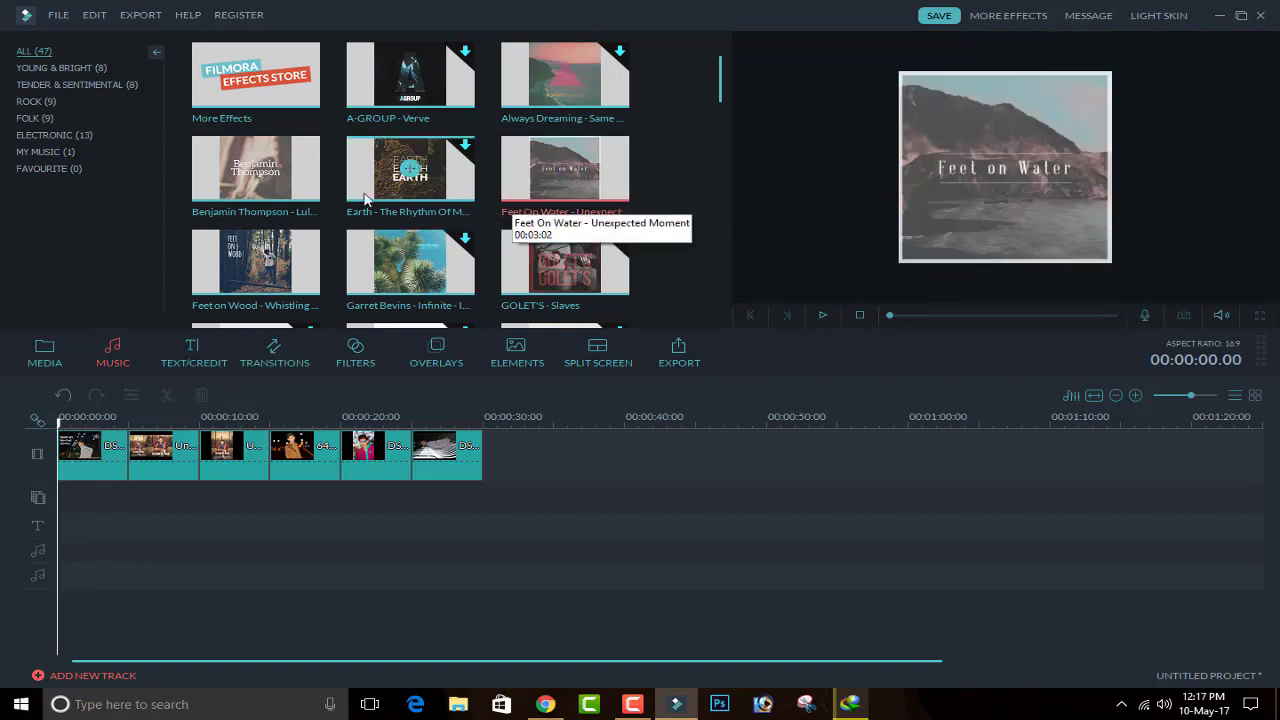
pyautogui.moveTo(725, 88); pyautogui.dragTo(707, 32)
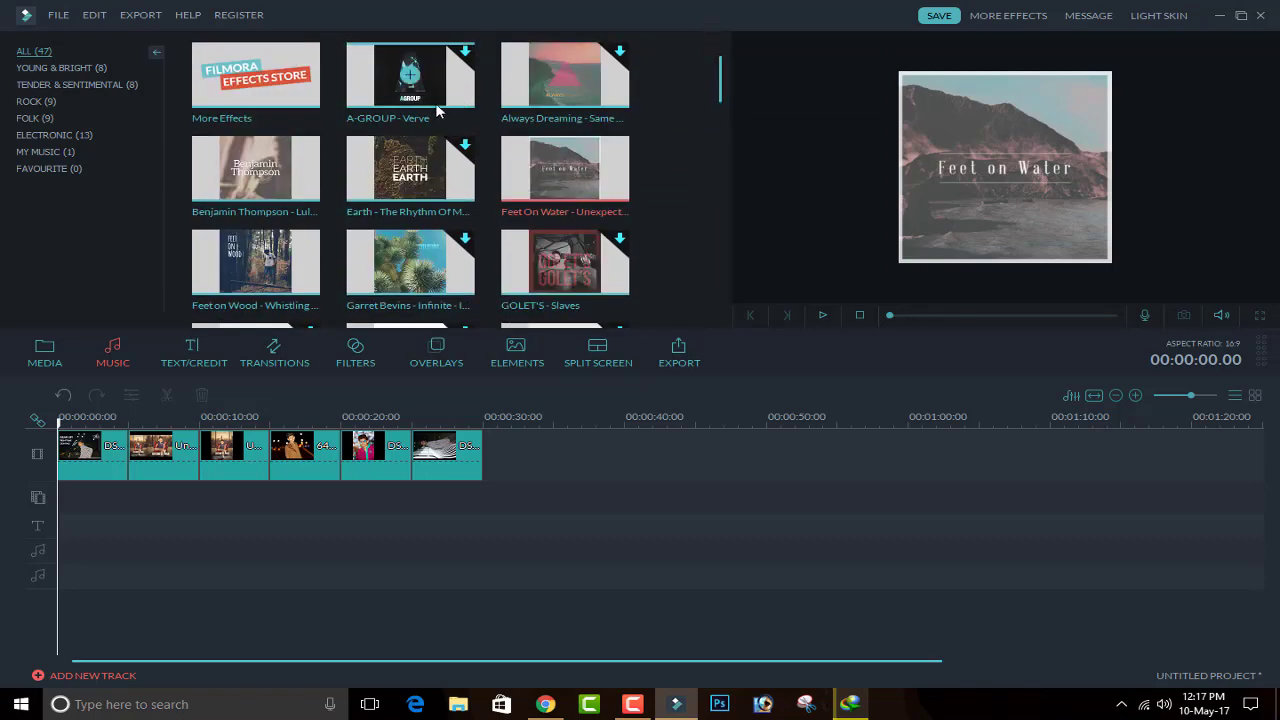
pyautogui.click(410, 88)
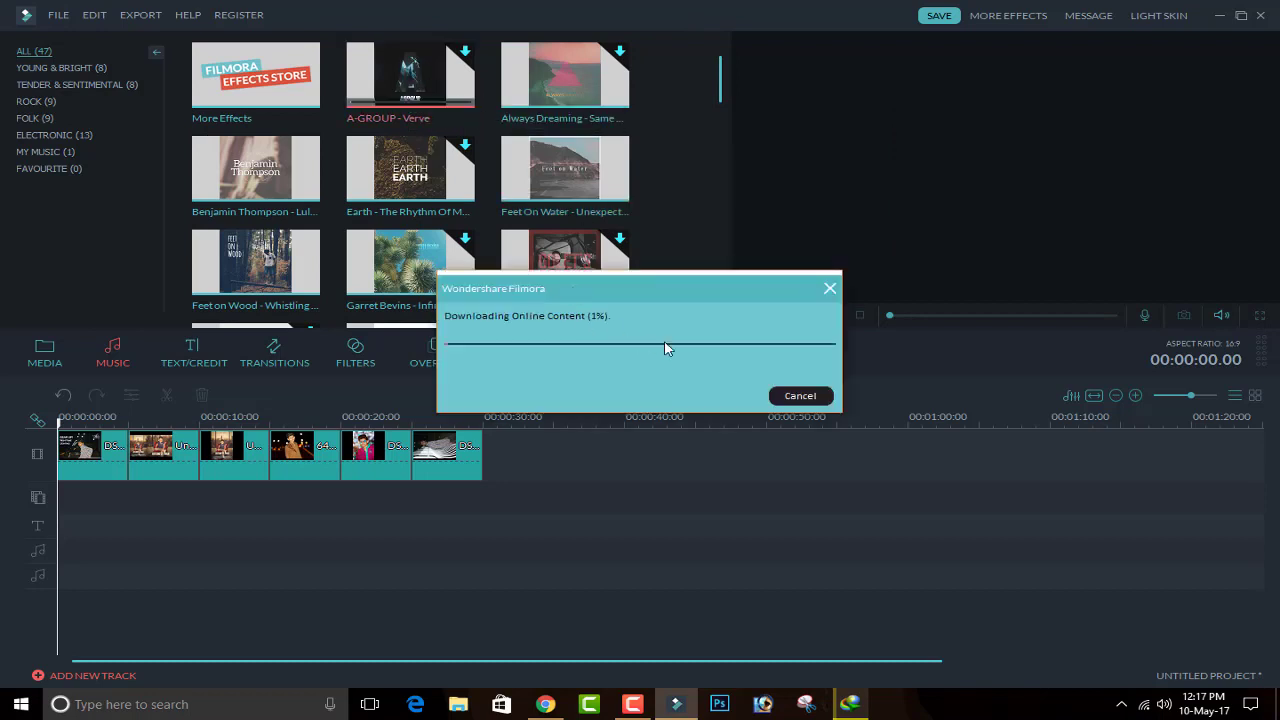
pyautogui.click(828, 290)
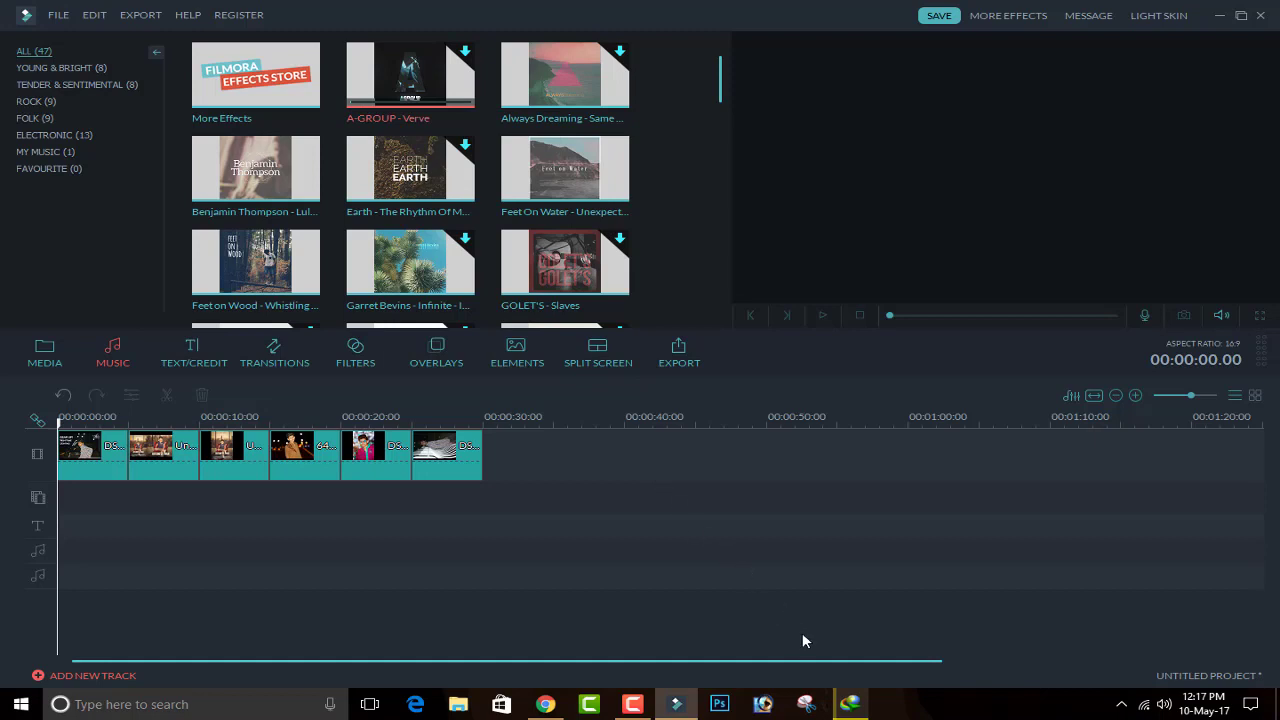
# - Audition the Benjamin Thompson - Lullaby and Feet On Water - Unexpected Moment library tracks
pyautogui.click(565, 168)
pyautogui.click(295, 196)
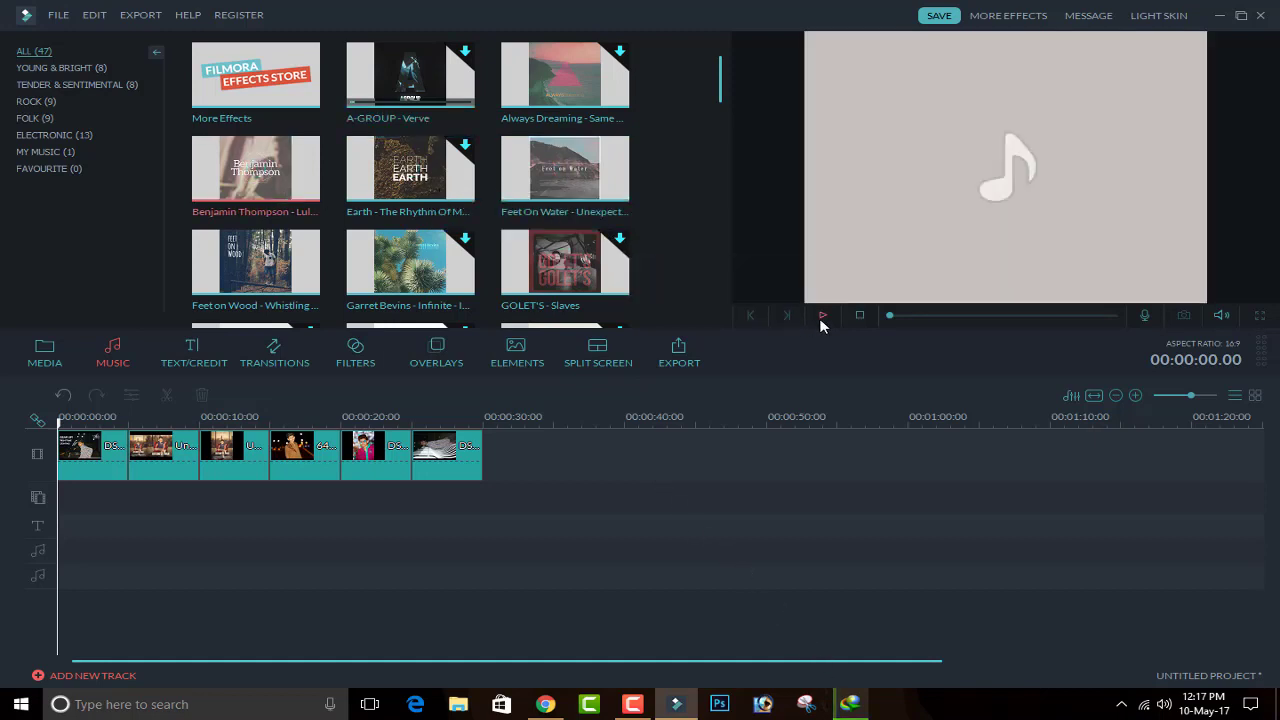
pyautogui.click(822, 318)
pyautogui.click(541, 175)
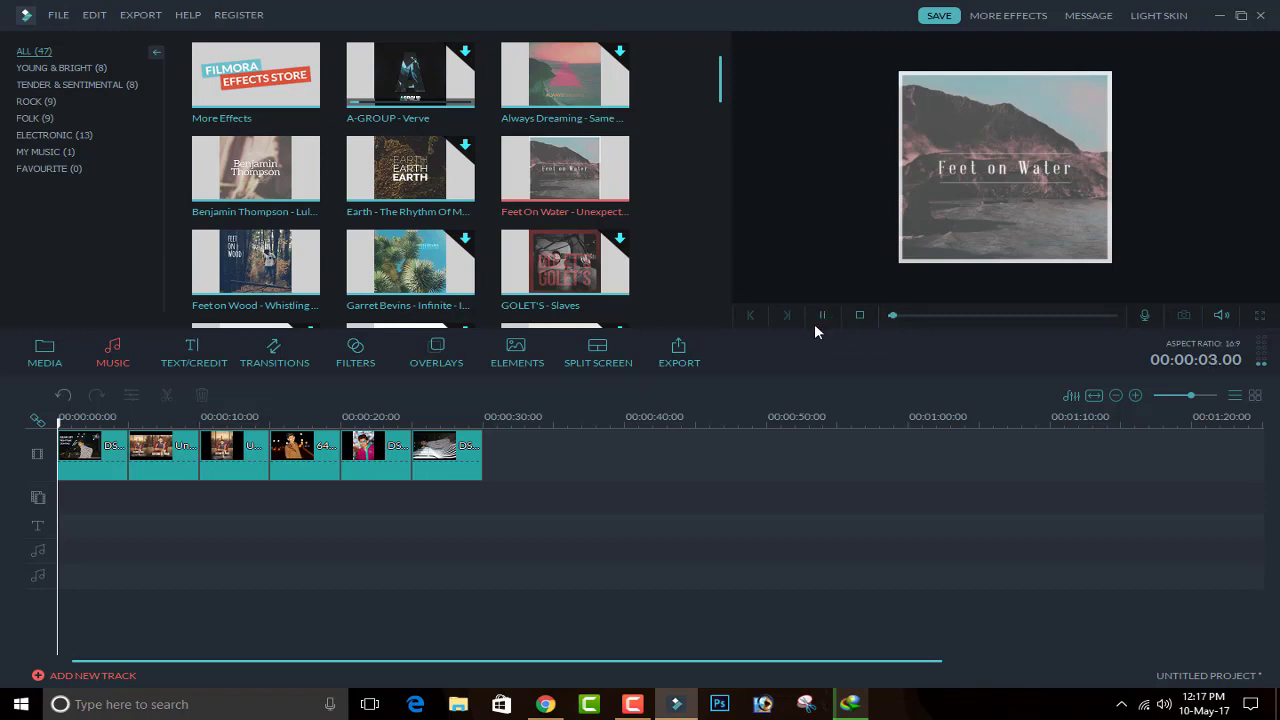
# - Place the Benjamin Thompson - Lullaby track on the first music track at the timeline start
pyautogui.click(293, 187)
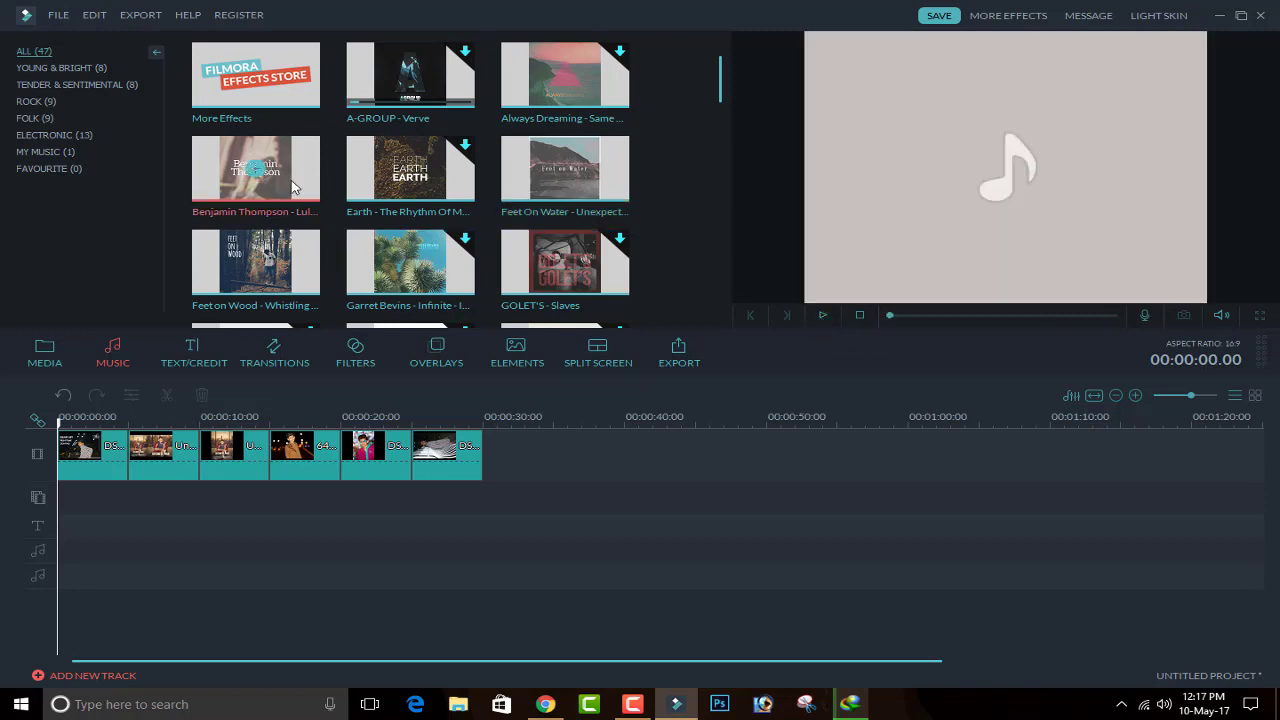
pyautogui.moveTo(293, 187); pyautogui.dragTo(331, 289)
pyautogui.moveTo(307, 440); pyautogui.dragTo(77, 552)
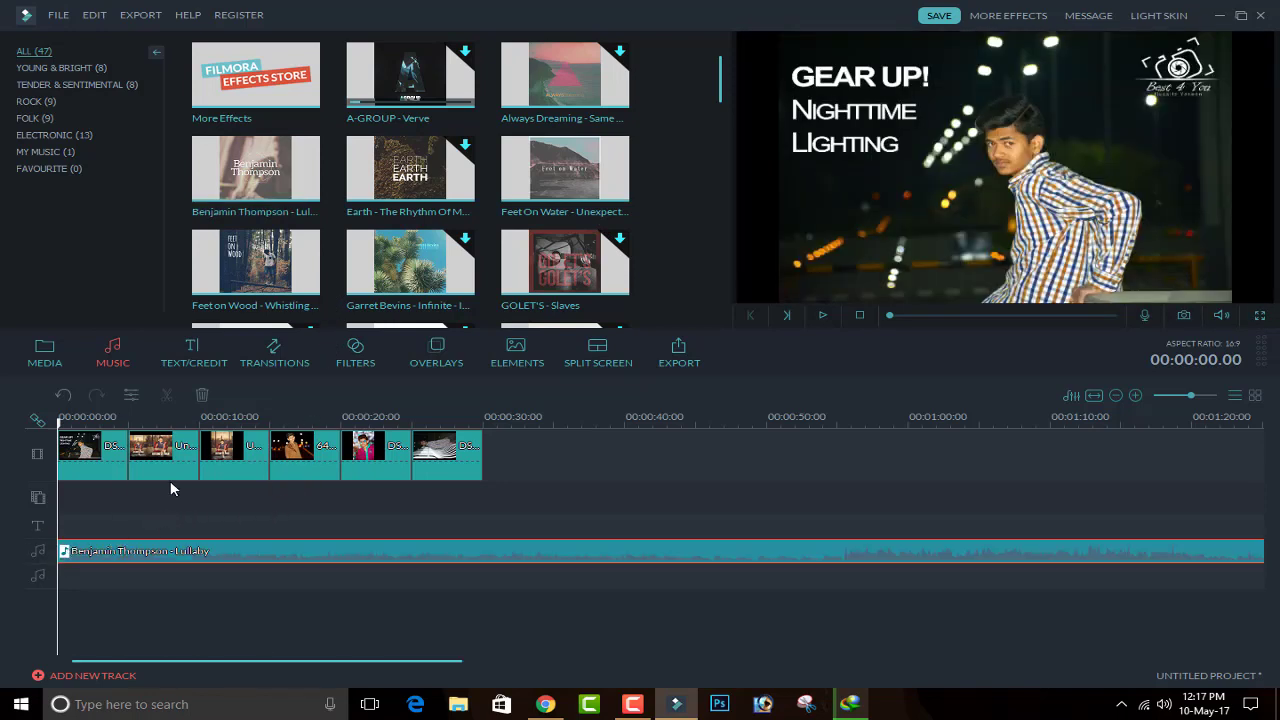
# - Play the slideshow with the Lullaby music from the start into the second photo
pyautogui.click(822, 316)
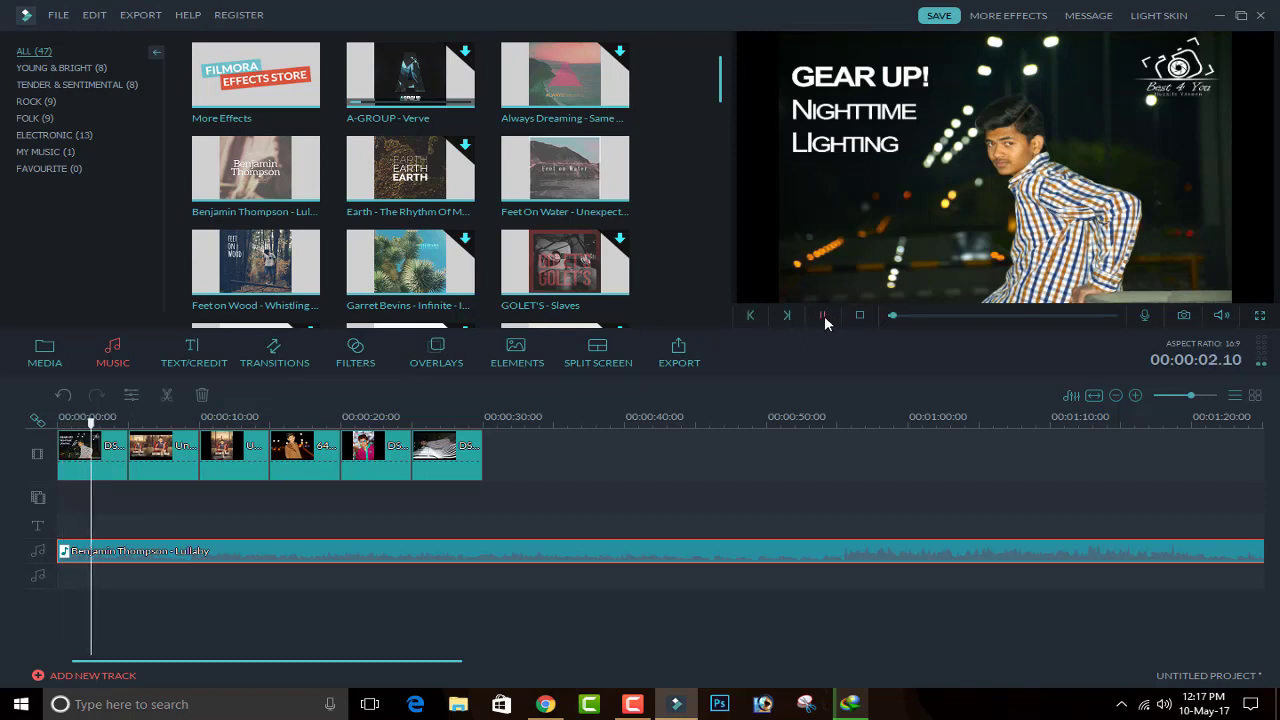
pyautogui.click(822, 315)
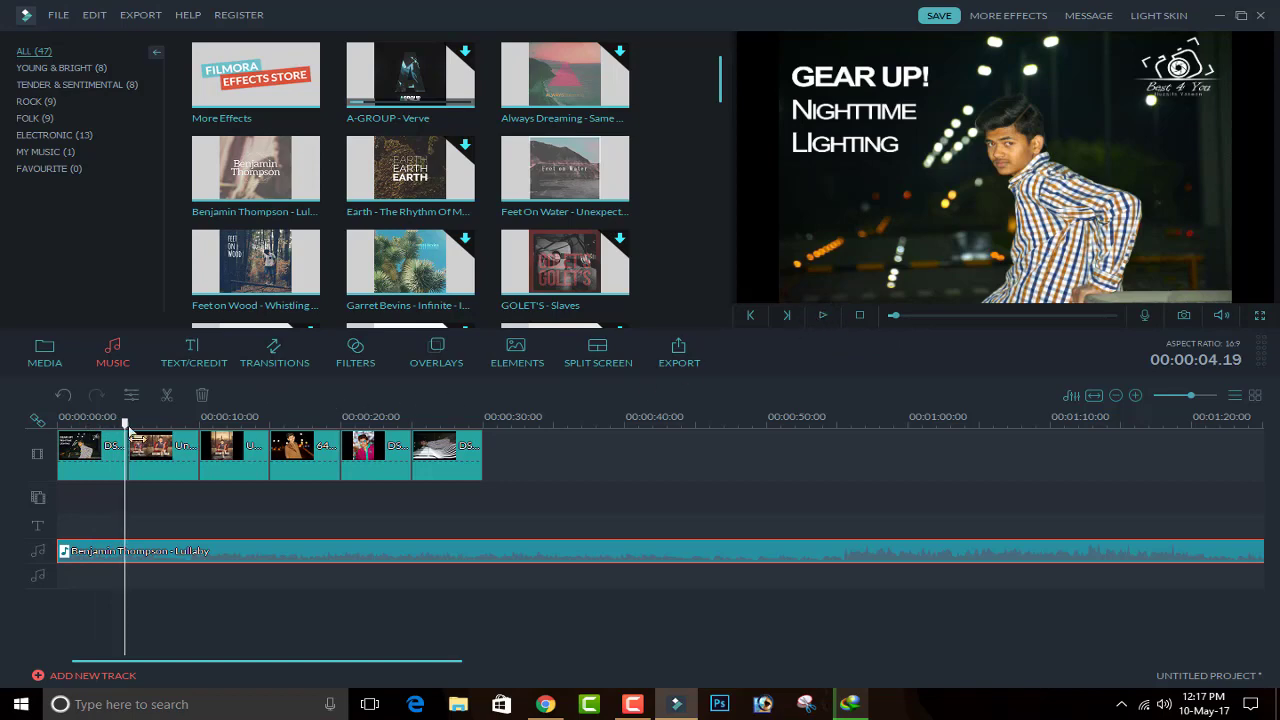
pyautogui.moveTo(127, 425); pyautogui.dragTo(129, 437)
pyautogui.click(822, 315)
pyautogui.click(823, 315)
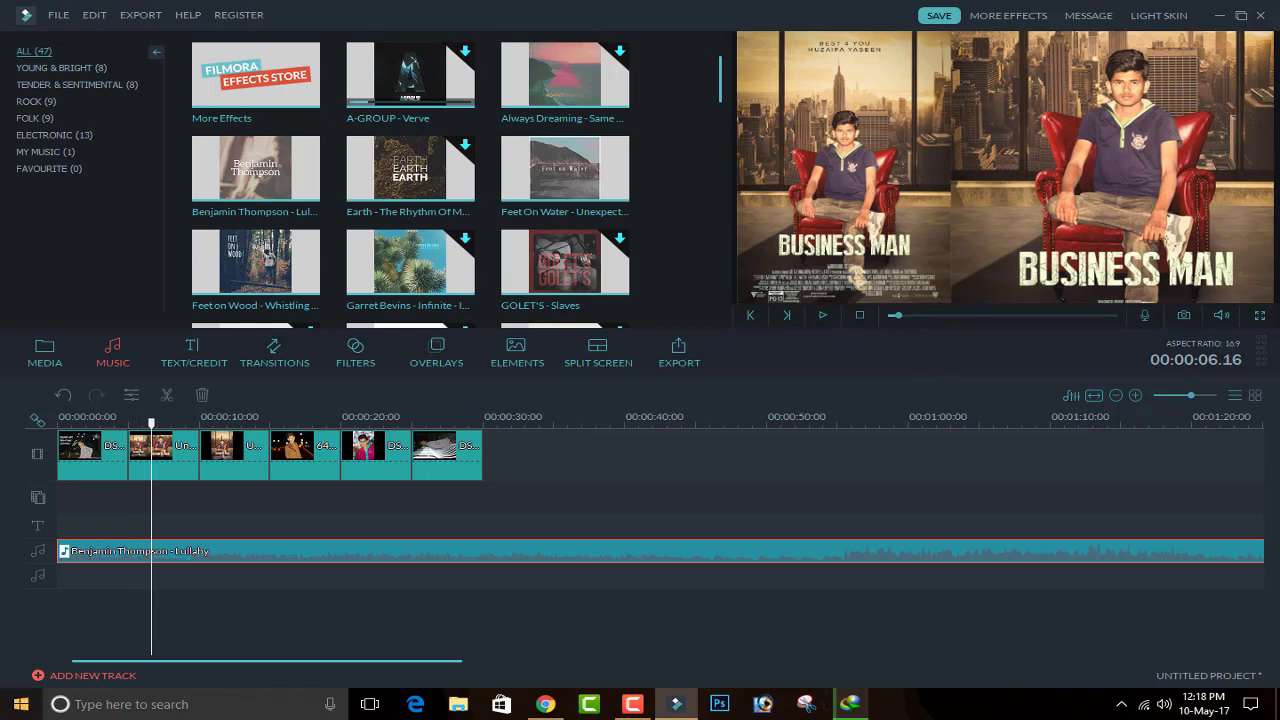
# - Preview the Bar and ButterFlyWaveScrawler transitions and look through the other available transitions
pyautogui.click(273, 360)
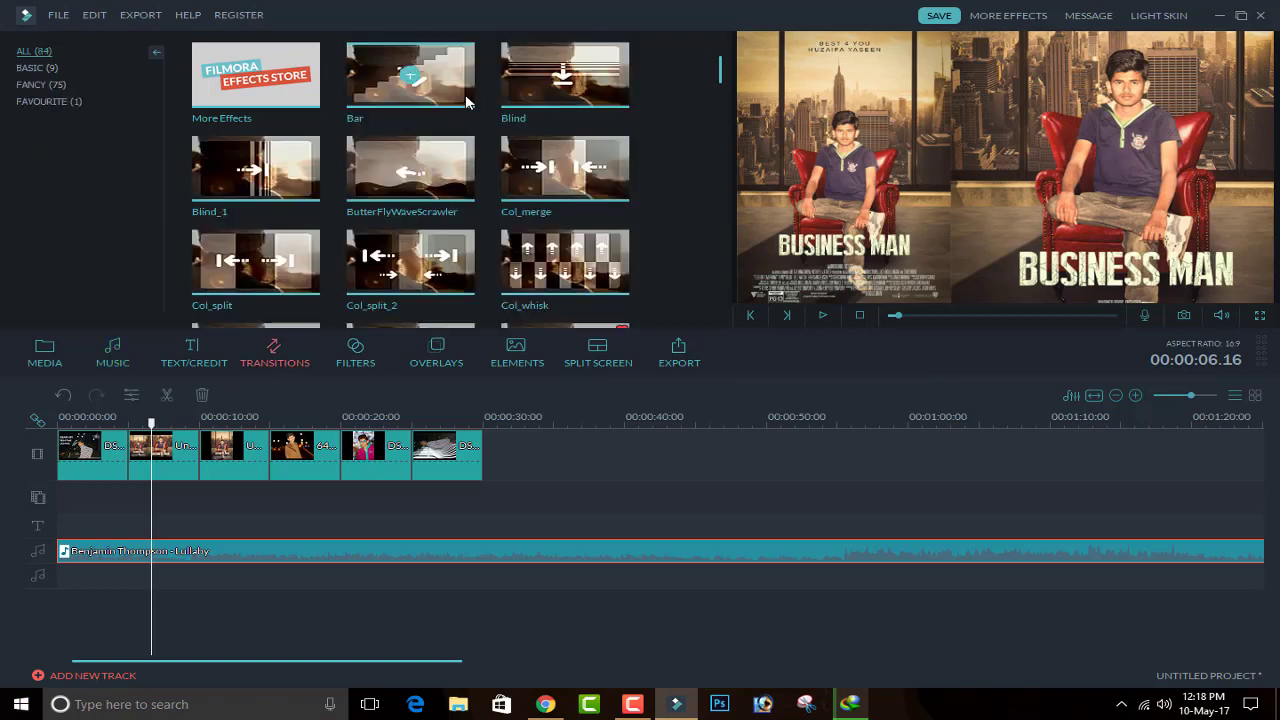
pyautogui.click(452, 92)
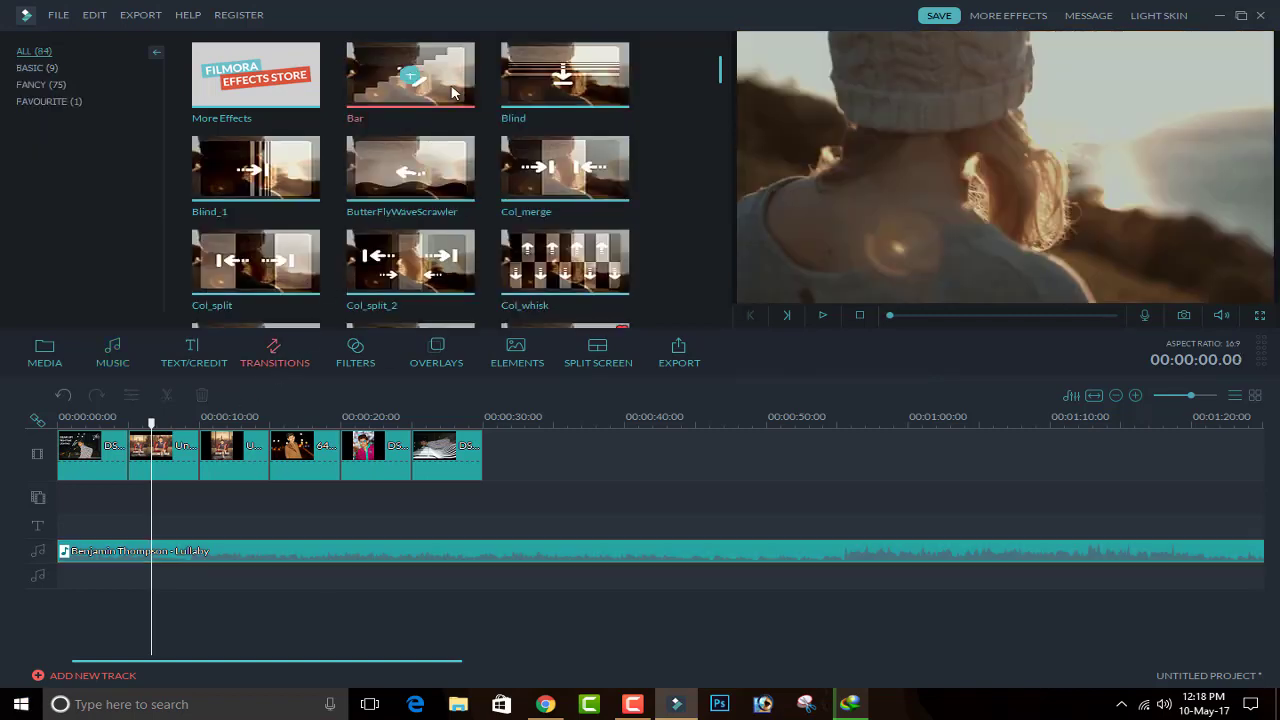
pyautogui.click(823, 316)
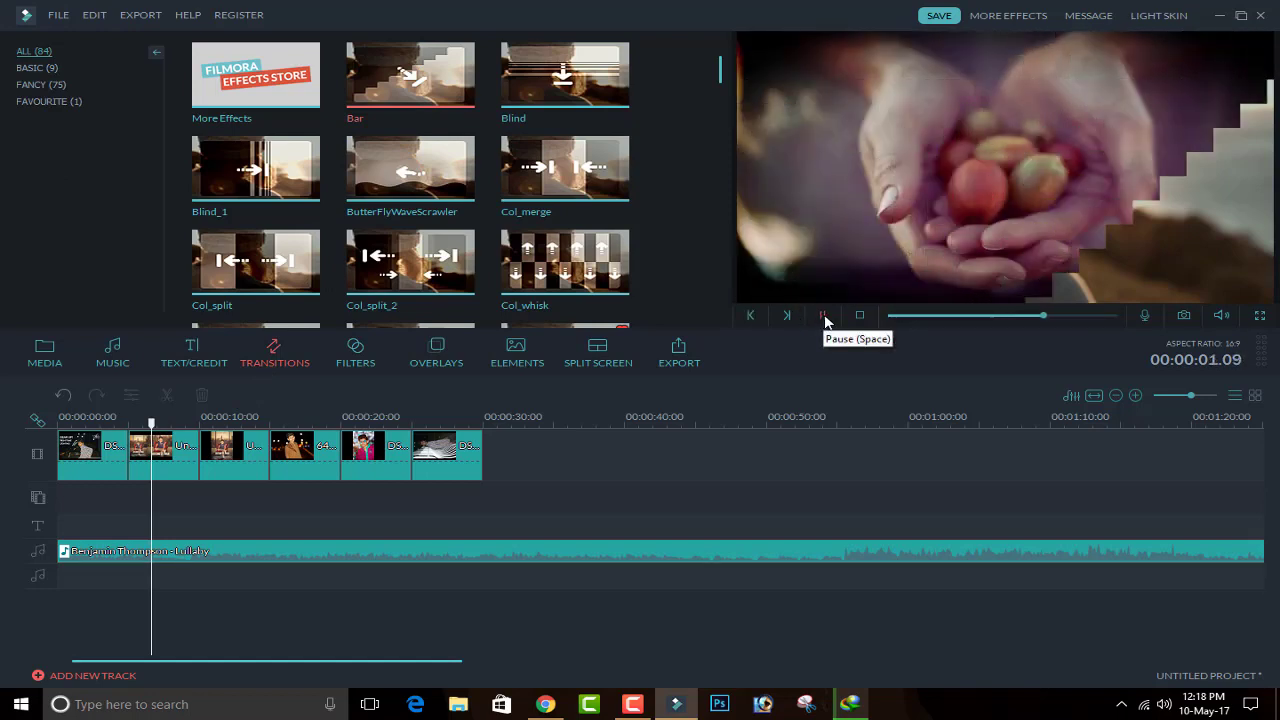
pyautogui.click(432, 178)
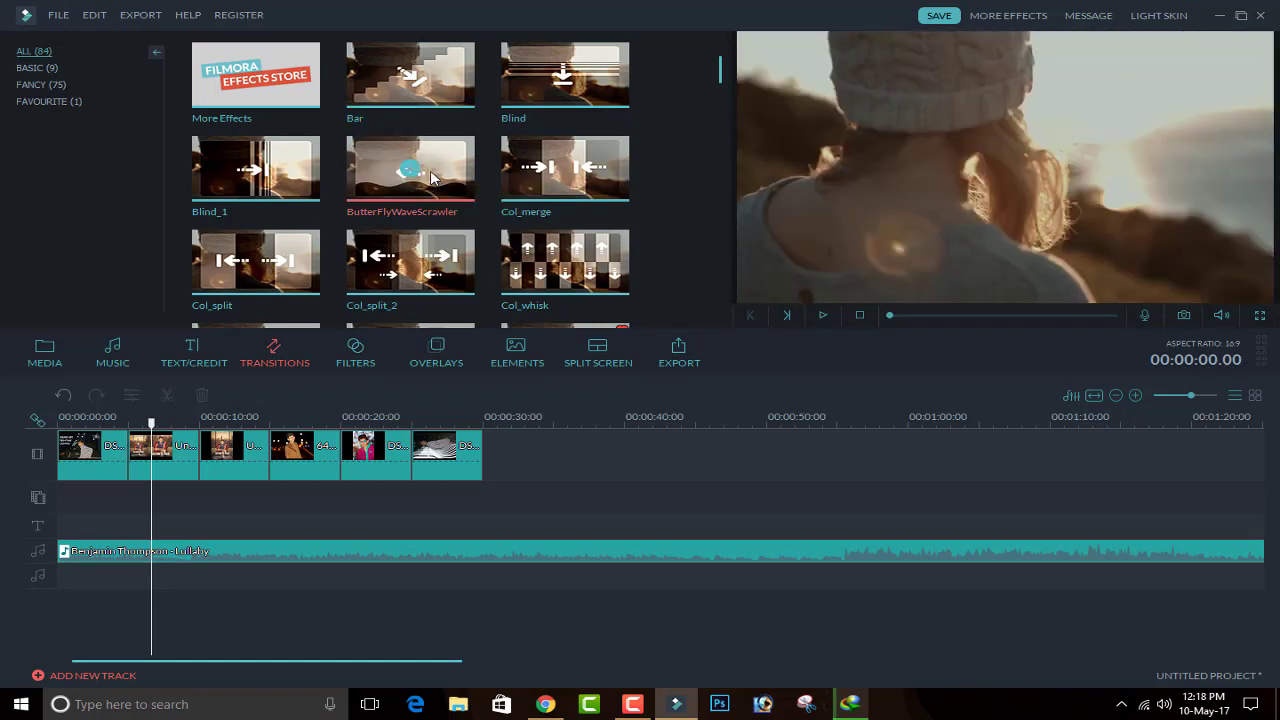
pyautogui.click(821, 316)
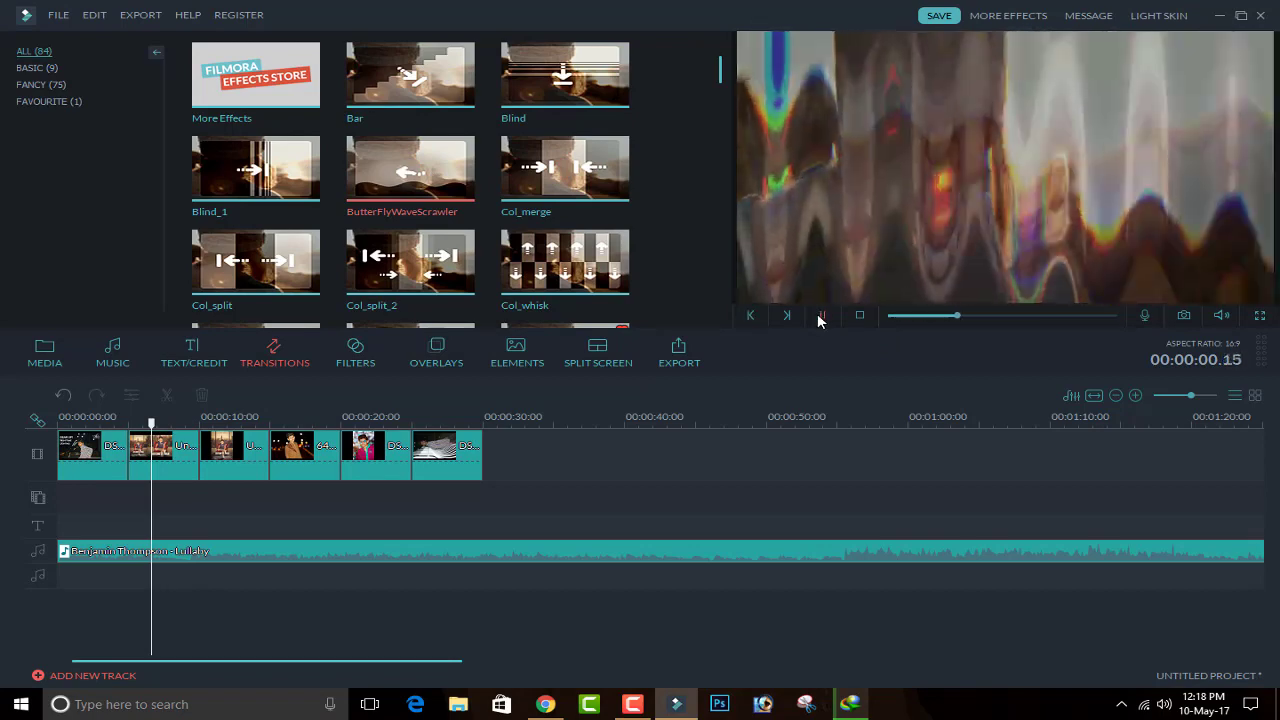
pyautogui.scroll(-3, 598, 262)
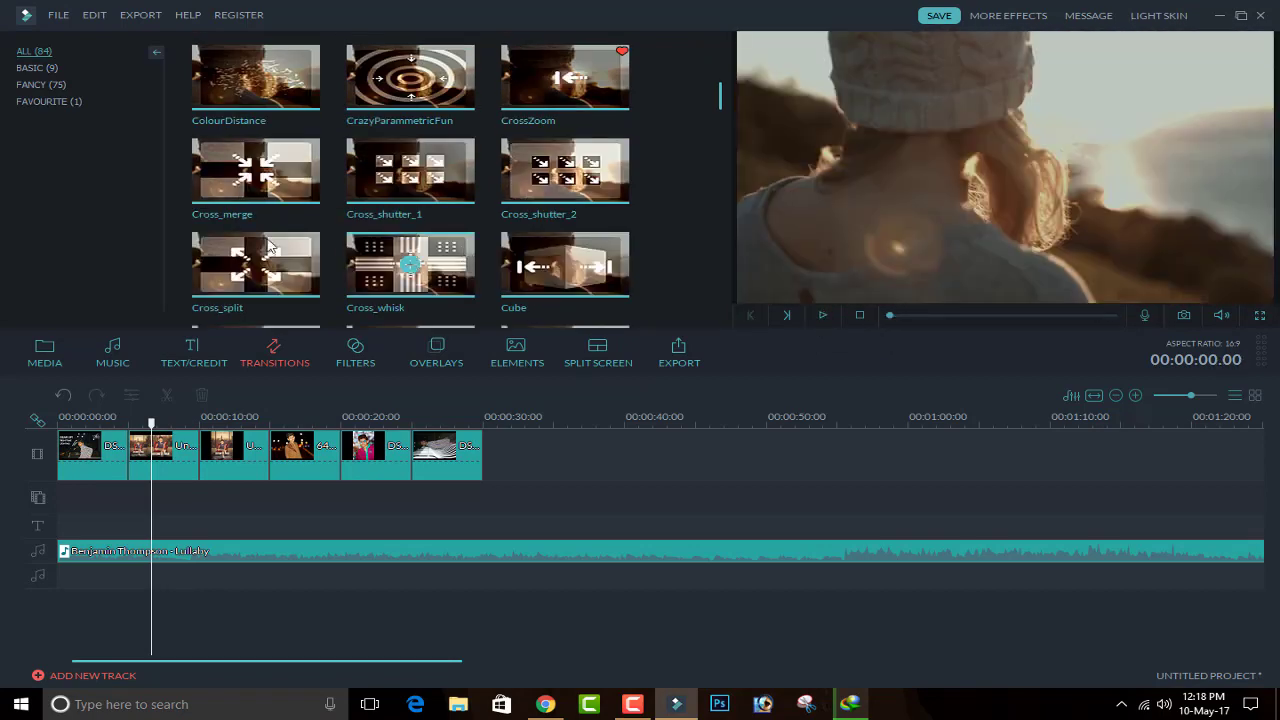
# - Add the favourite CrossZoom transition between the first and second photo clips
pyautogui.click(60, 102)
pyautogui.click(250, 78)
pyautogui.moveTo(250, 78); pyautogui.dragTo(272, 285)
pyautogui.moveTo(197, 368); pyautogui.dragTo(127, 455)
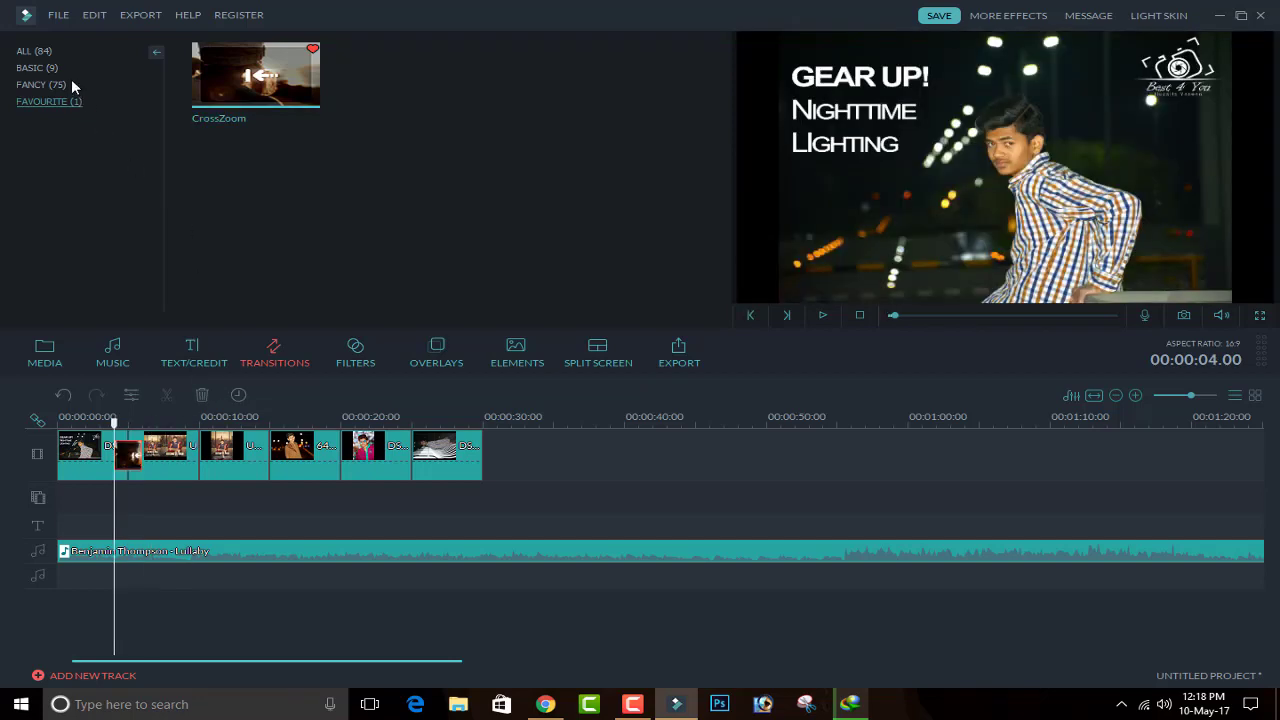
# - Add the Dissolve transition to the favourites from the full transitions list
pyautogui.click(48, 54)
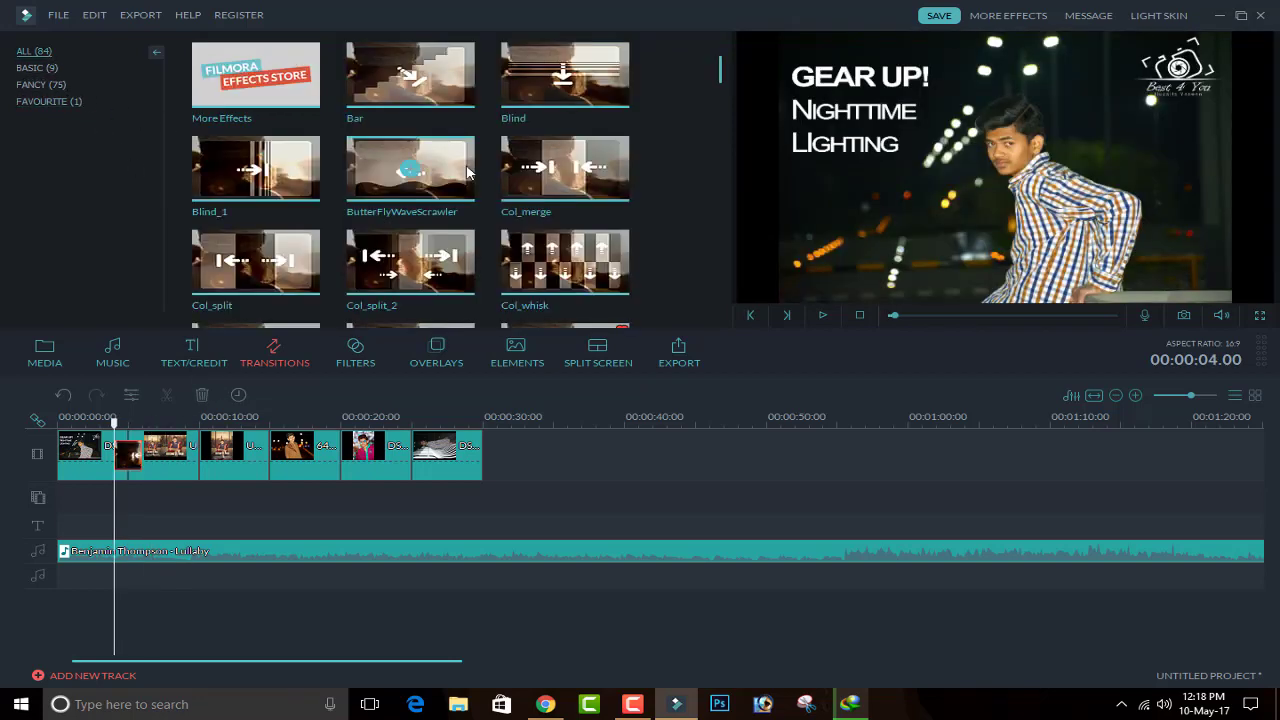
pyautogui.scroll(-3, 444, 178)
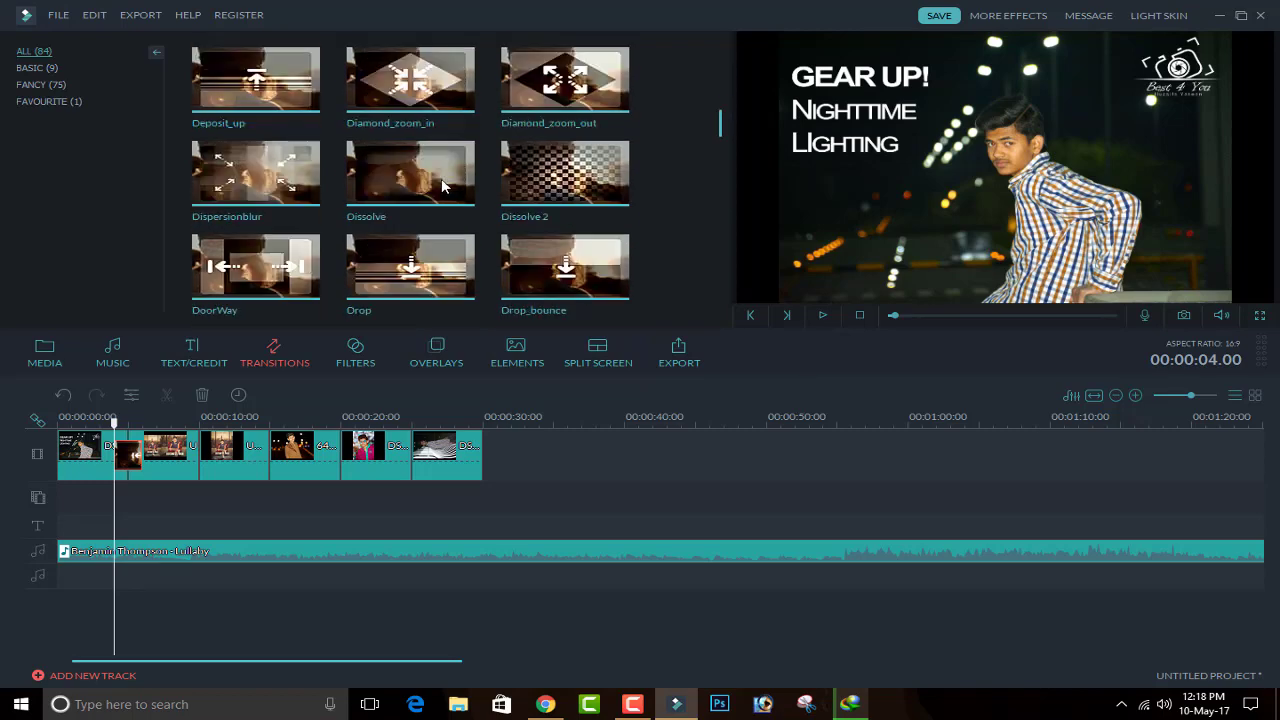
pyautogui.rightClick(455, 202)
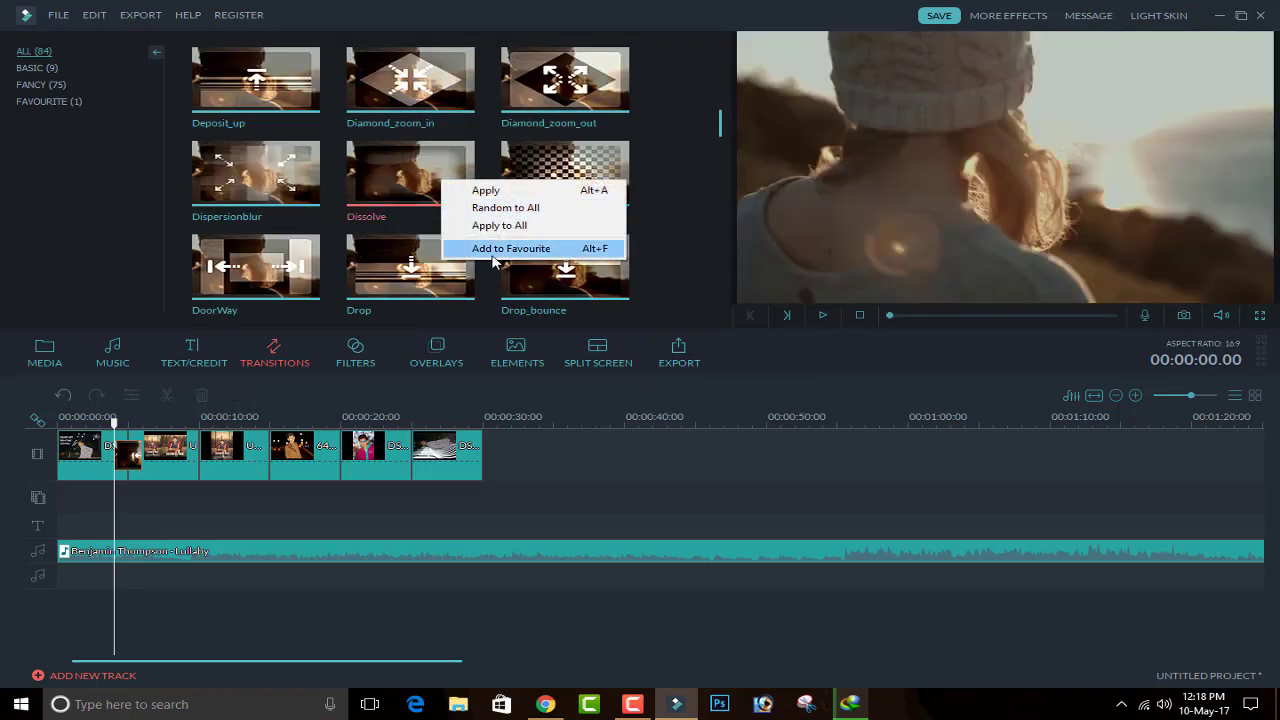
pyautogui.click(488, 249)
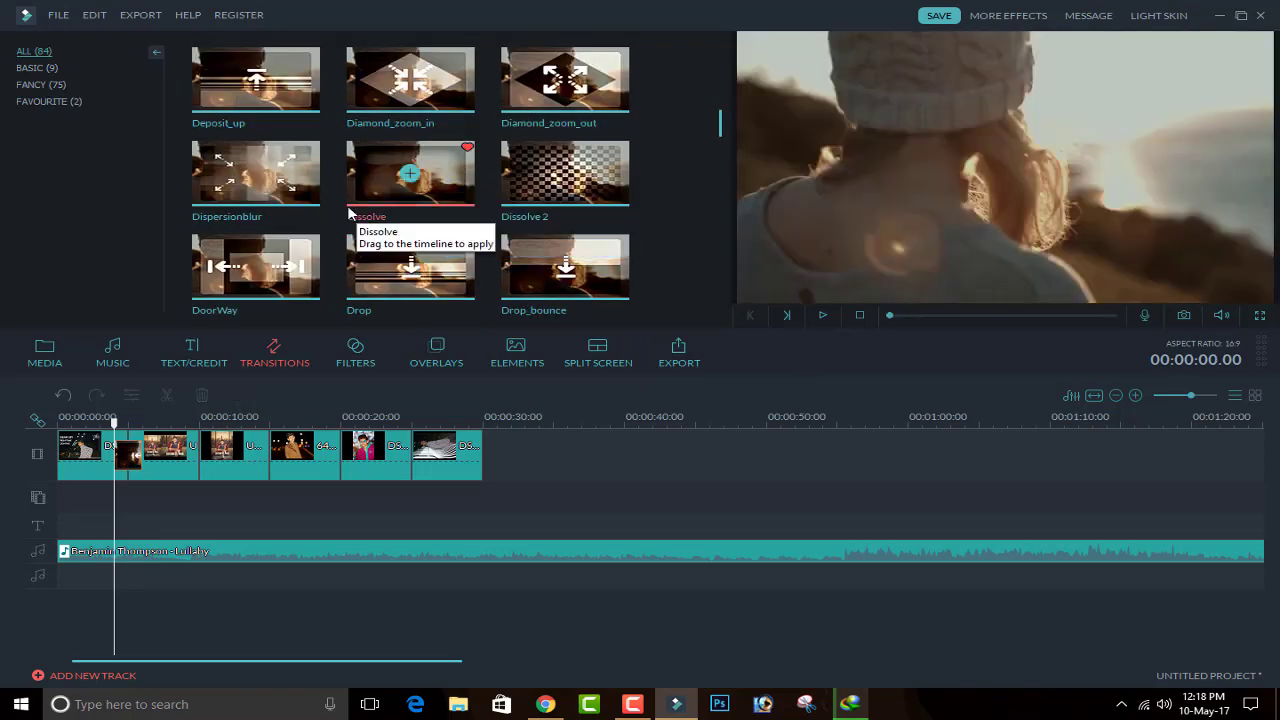
# - Add the DoorWay transition between the second and third photos and Dissolve between the third and fourth
pyautogui.click(303, 183)
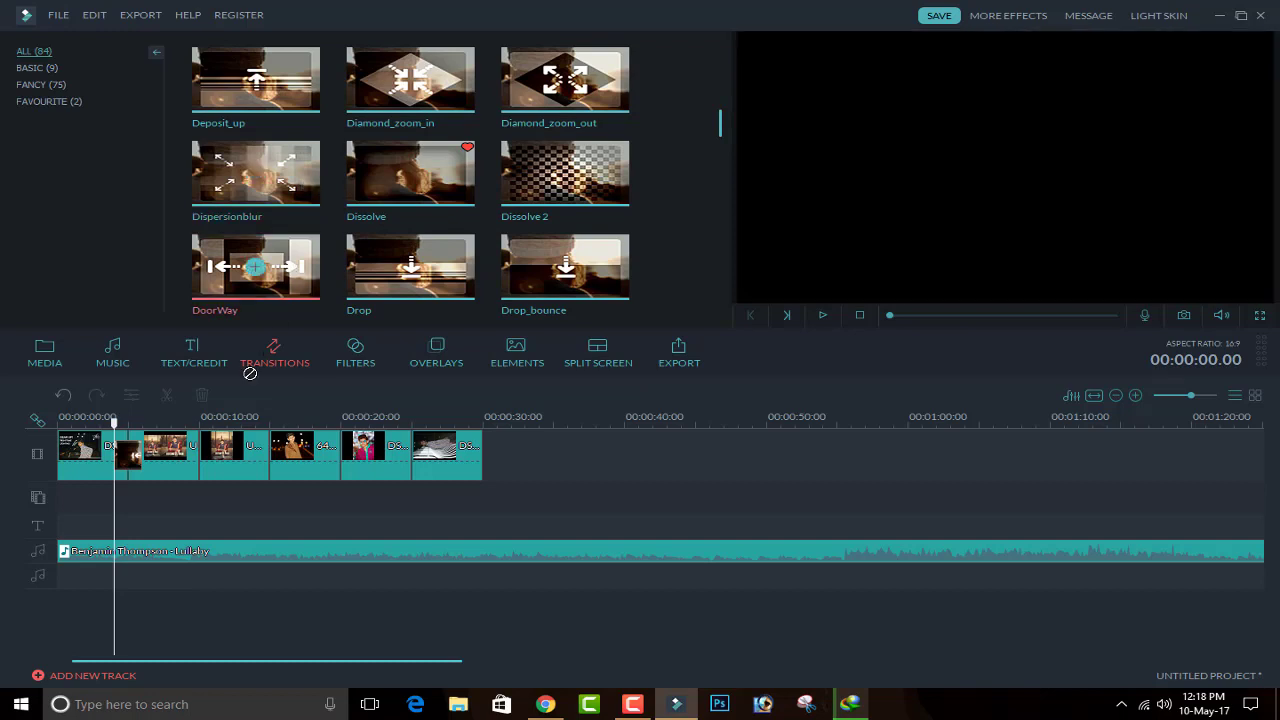
pyautogui.click(196, 460)
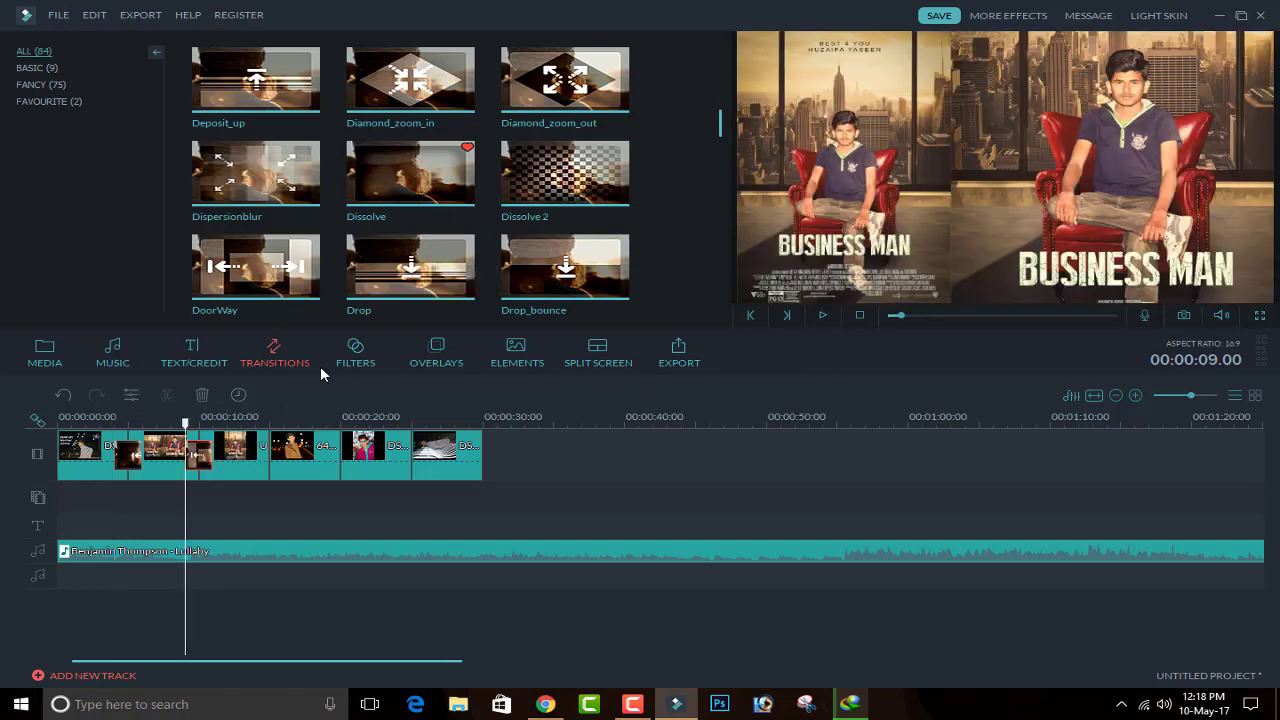
pyautogui.moveTo(415, 168); pyautogui.dragTo(351, 322)
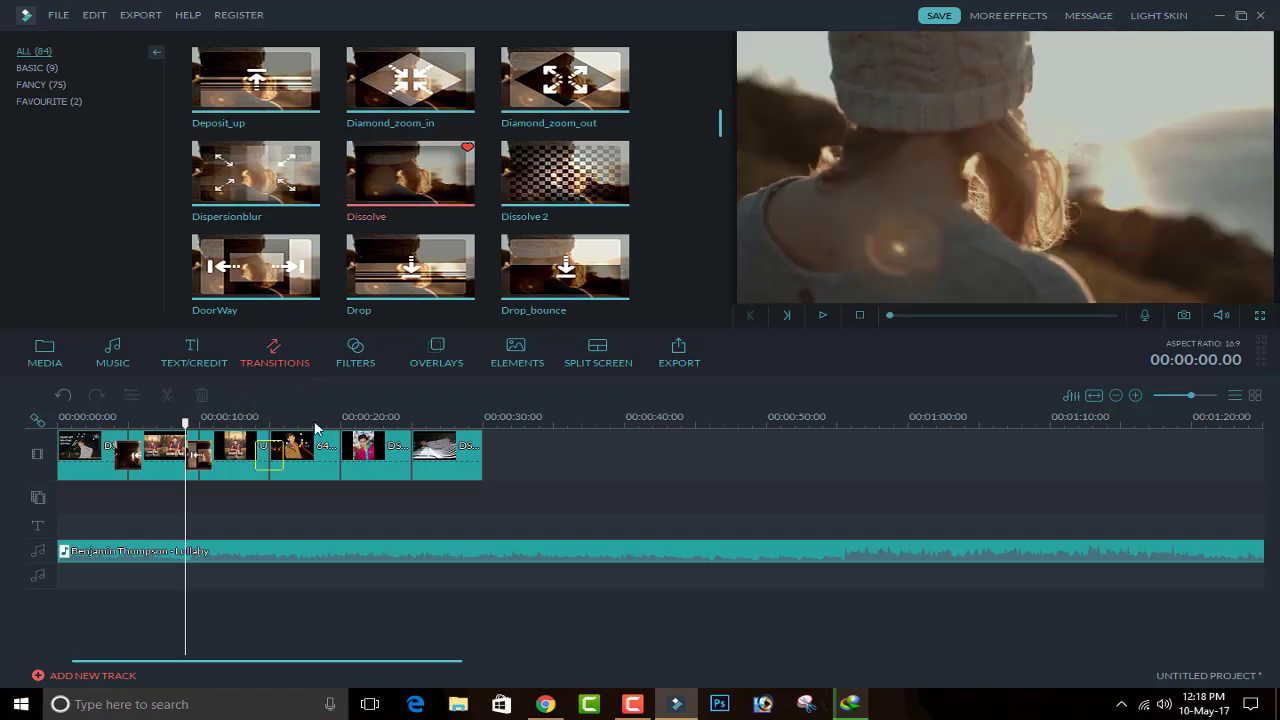
pyautogui.moveTo(289, 442); pyautogui.dragTo(289, 442)
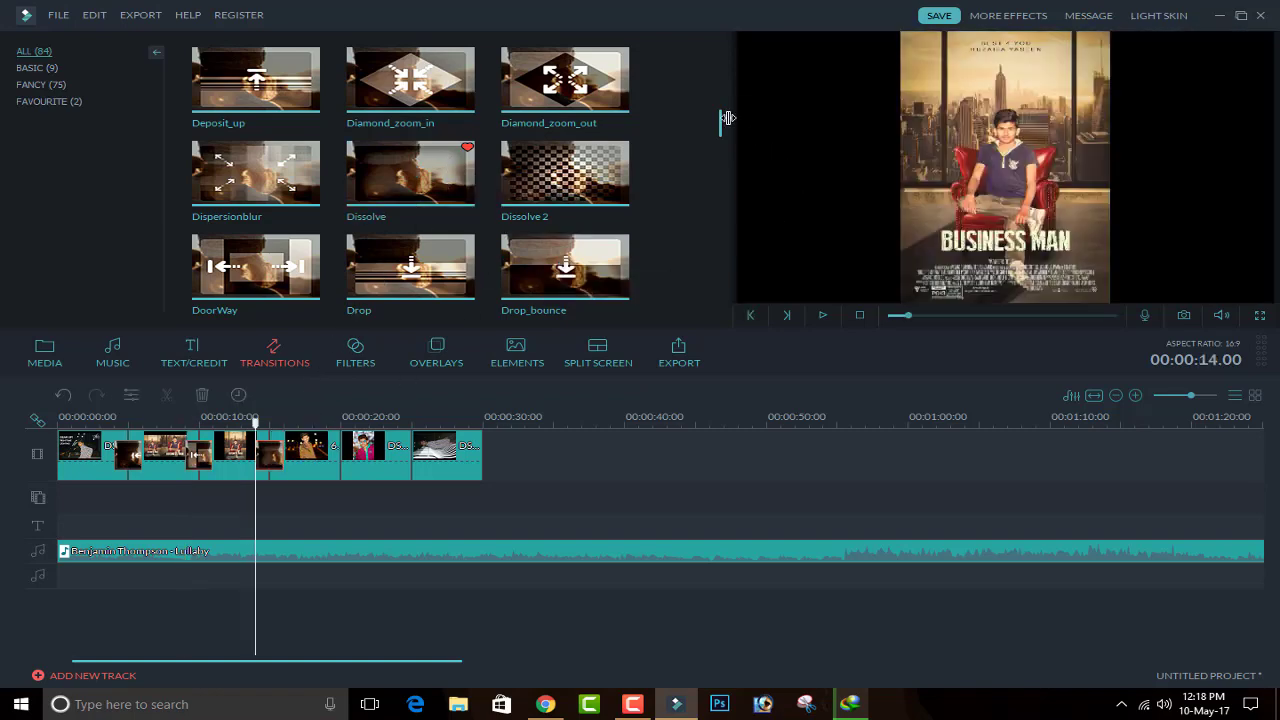
# - Apply random transitions to all photo clips and move the playhead back to the first photo
pyautogui.moveTo(727, 118); pyautogui.dragTo(727, 42)
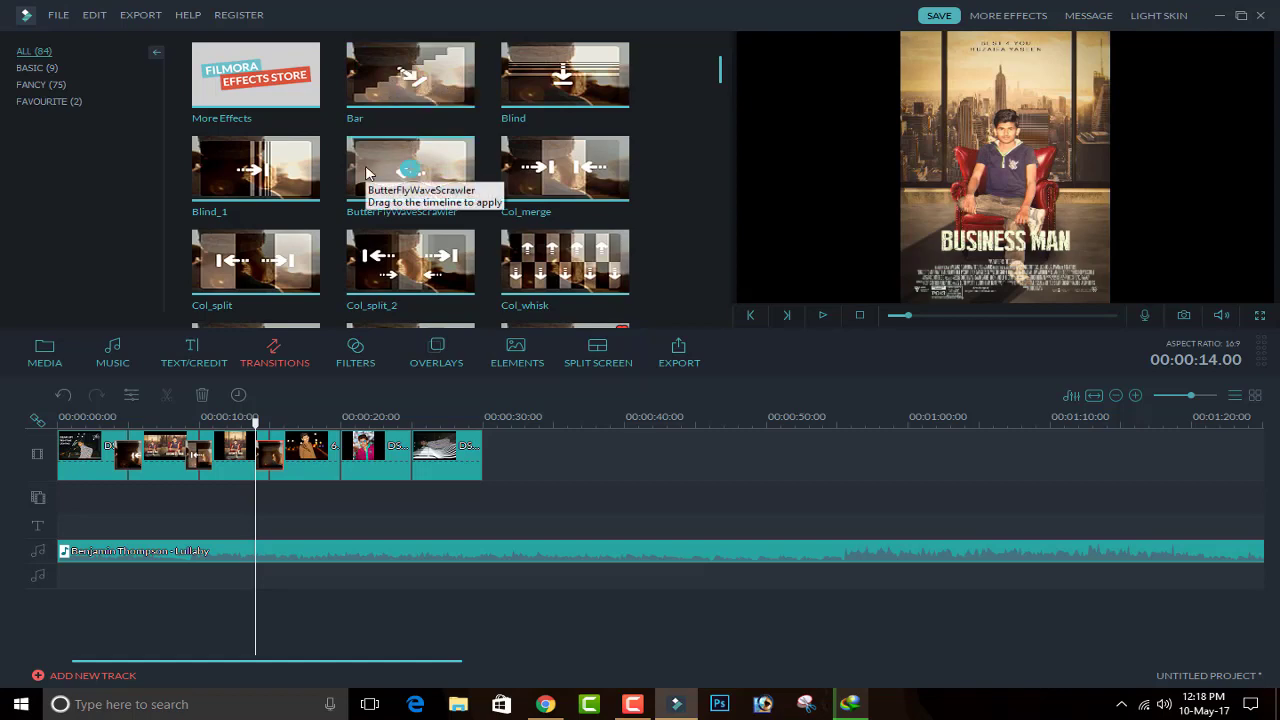
pyautogui.moveTo(726, 72); pyautogui.dragTo(723, 91)
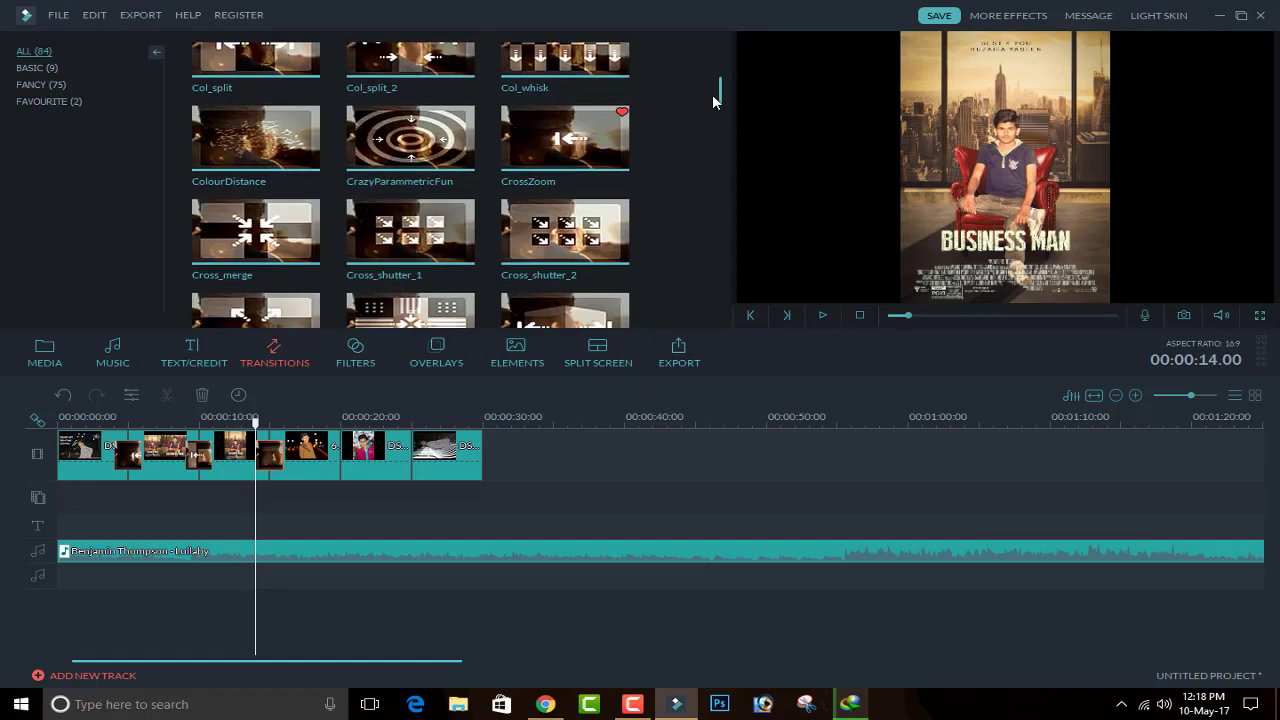
pyautogui.rightClick(571, 132)
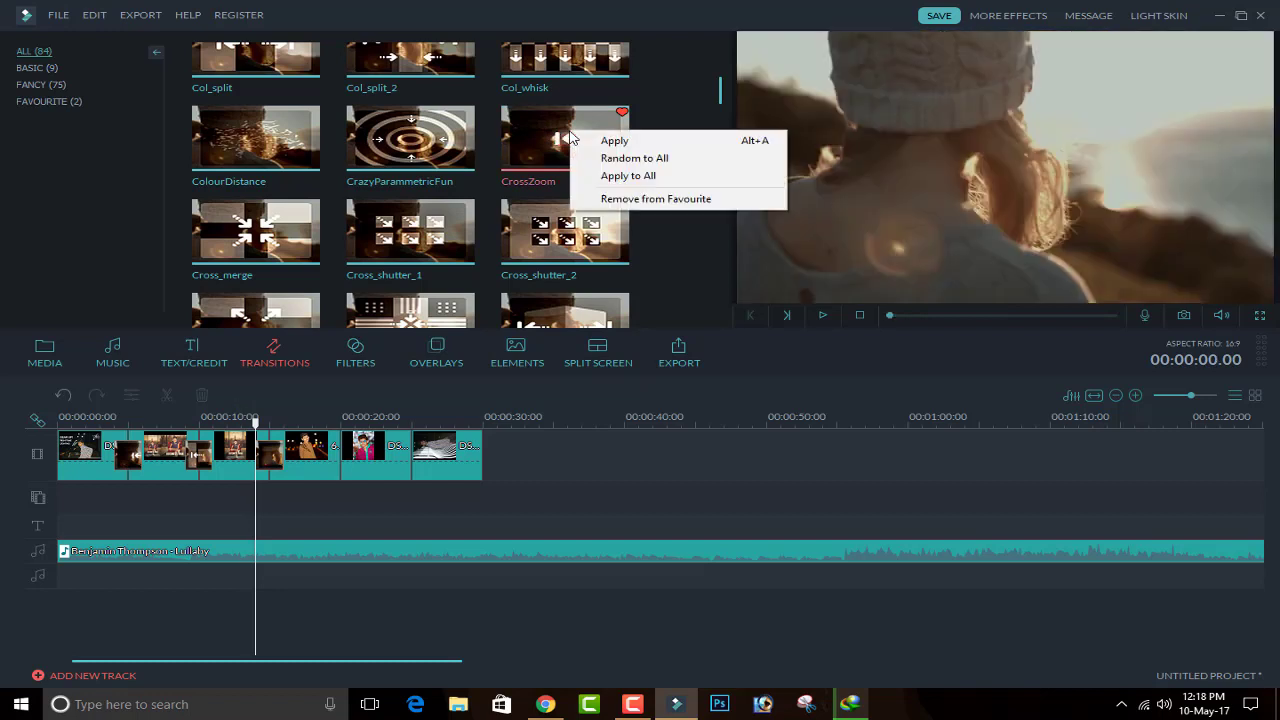
pyautogui.click(614, 162)
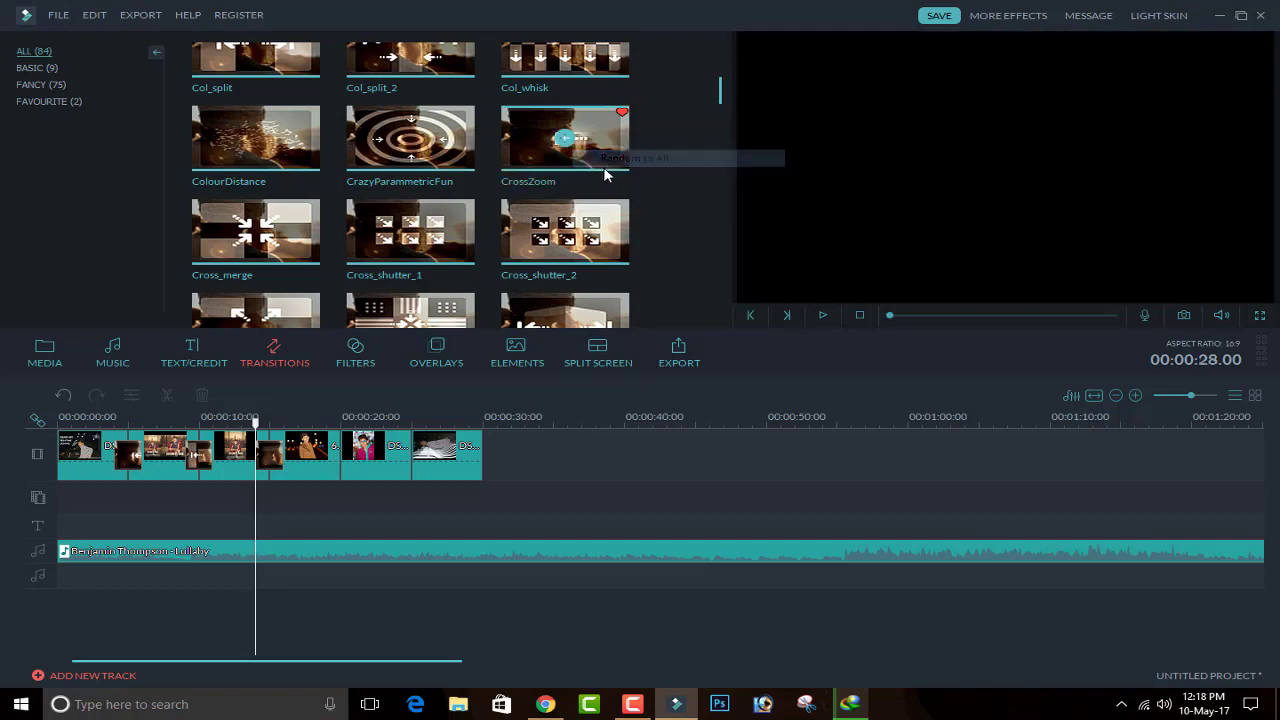
pyautogui.moveTo(452, 424); pyautogui.dragTo(109, 440)
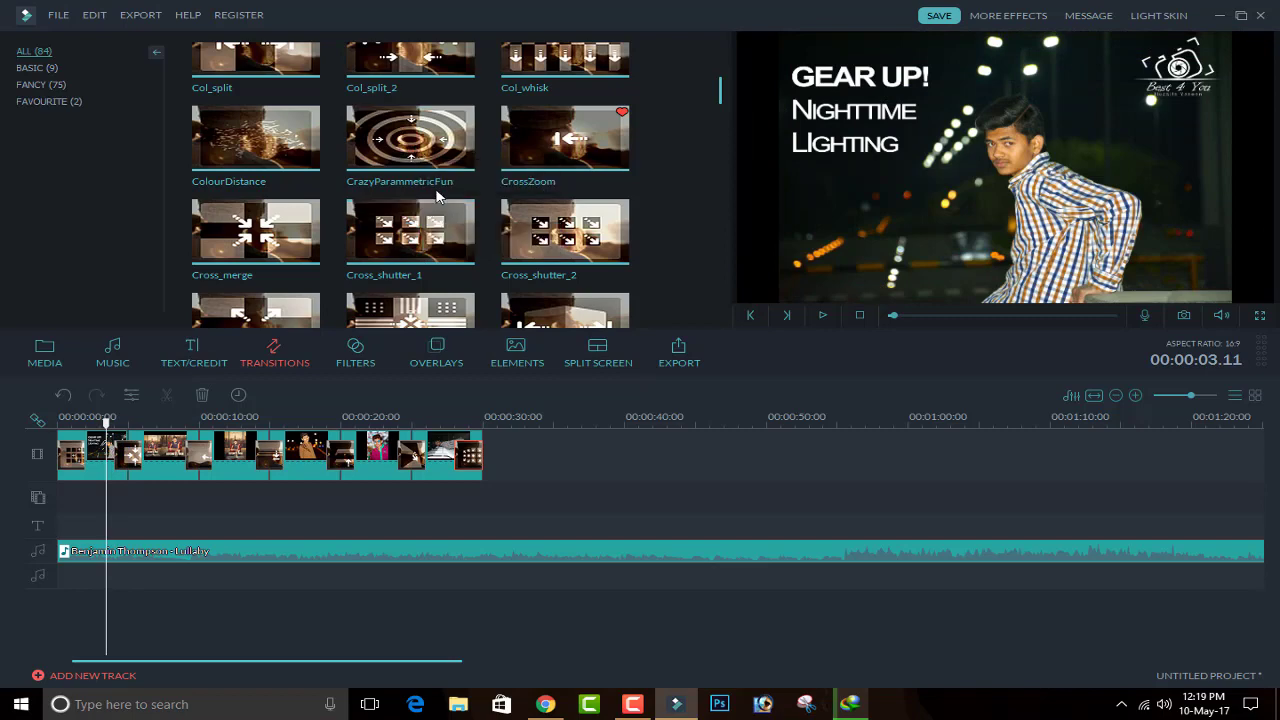
# - Preview the Dissolve transition and apply it to all photo clips on the timeline
pyautogui.scroll(1, 724, 98)
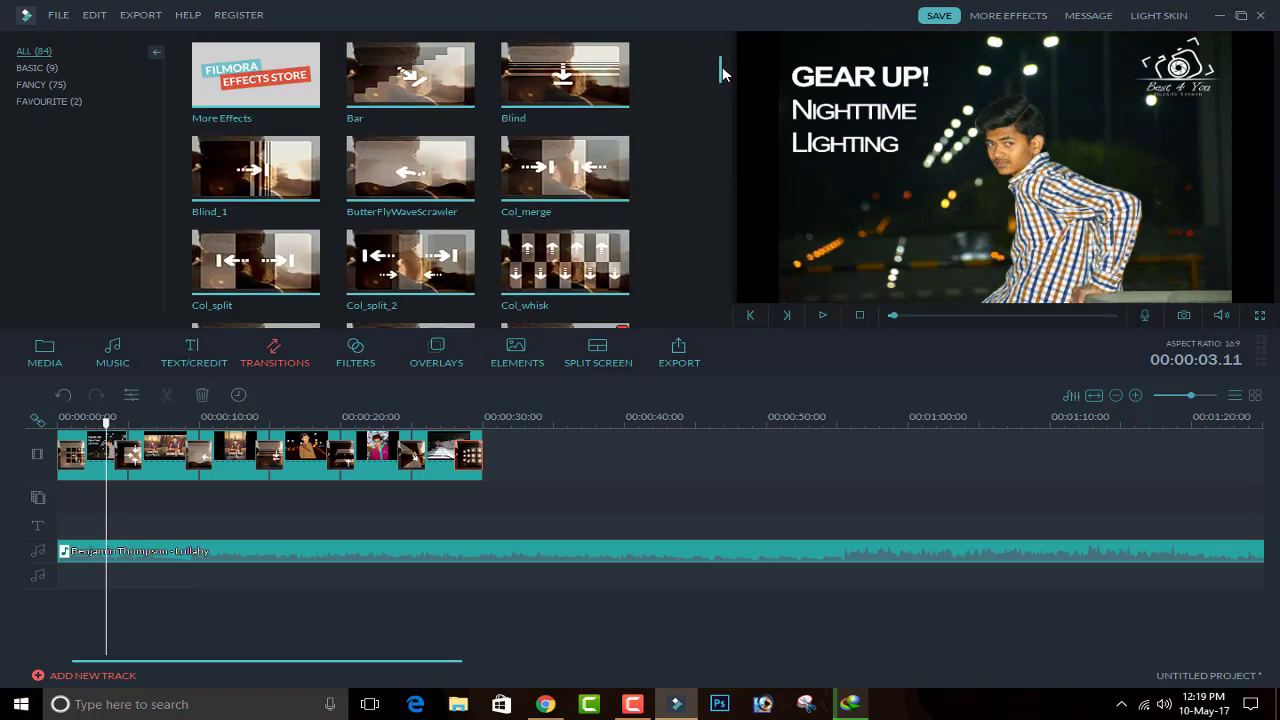
pyautogui.scroll(-4, 727, 94)
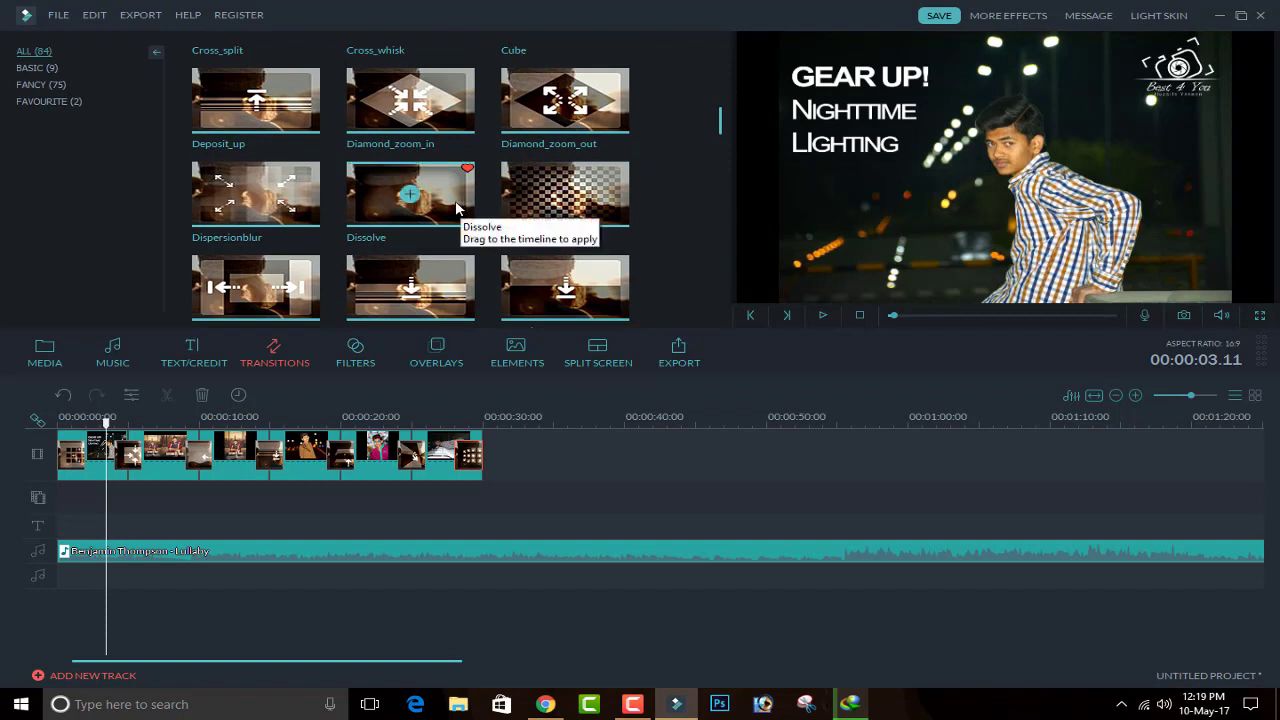
pyautogui.click(440, 205)
pyautogui.click(815, 317)
pyautogui.click(822, 315)
pyautogui.rightClick(437, 199)
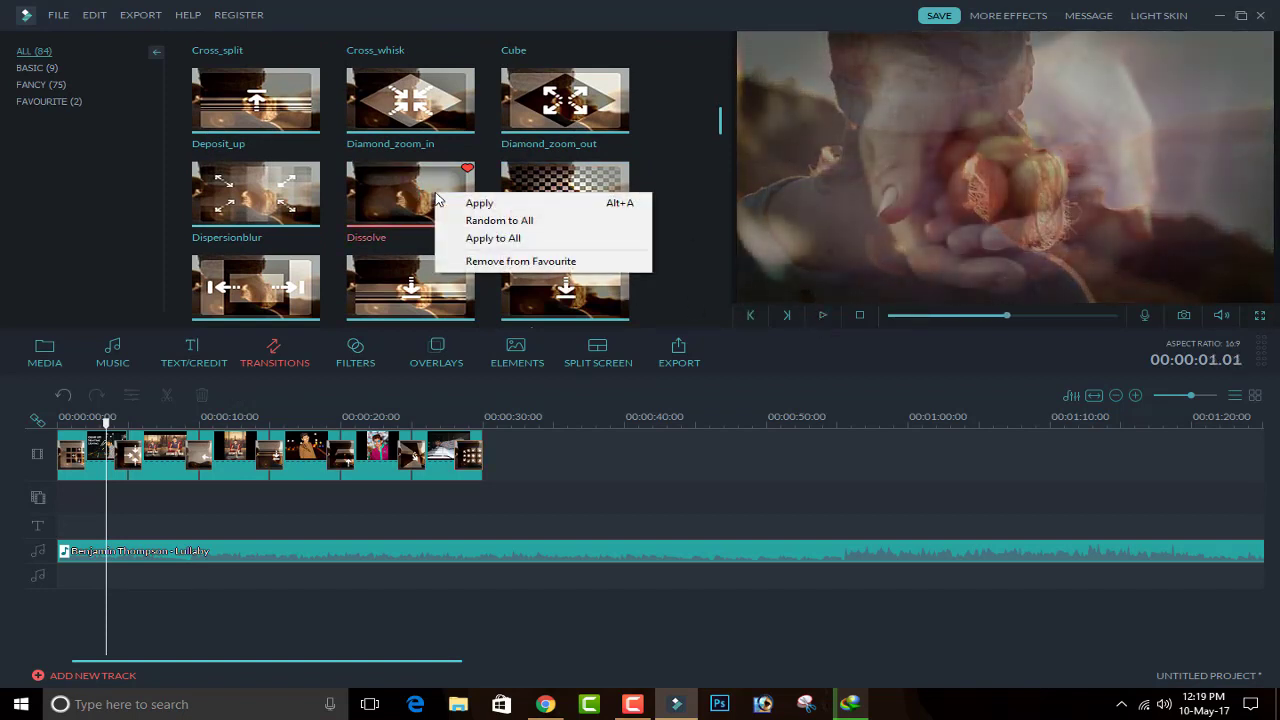
pyautogui.click(493, 238)
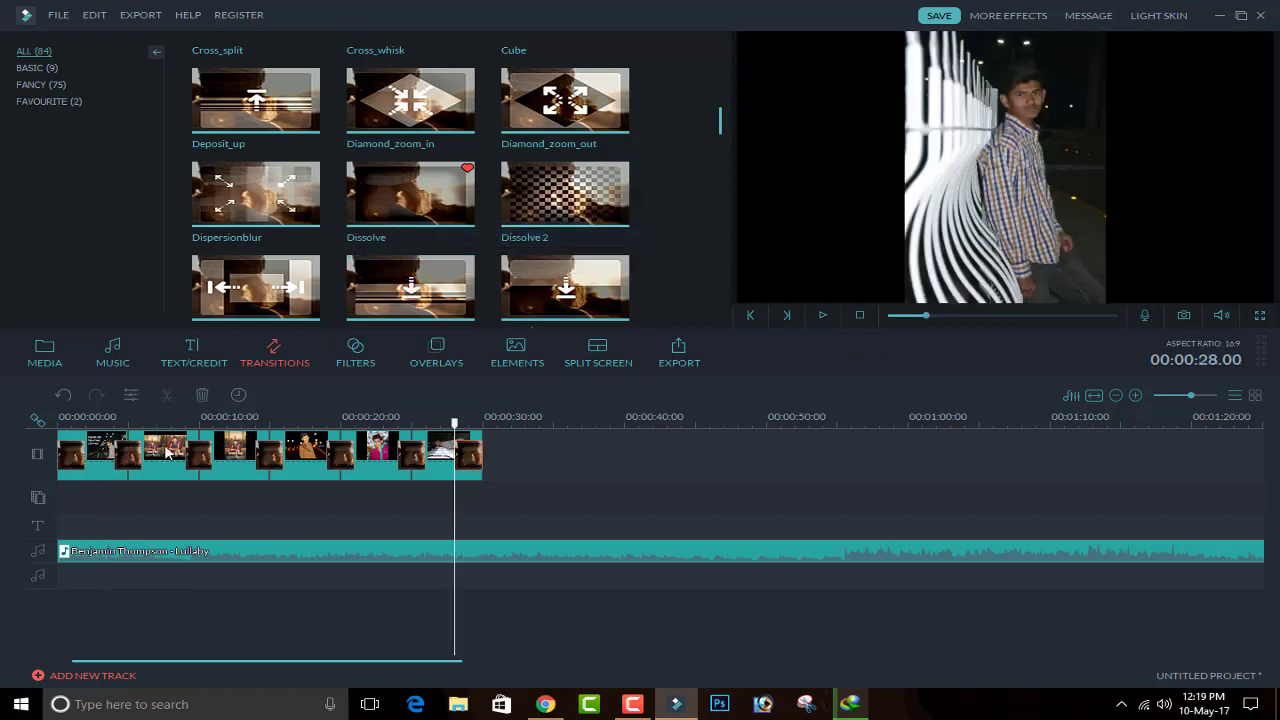
pyautogui.moveTo(455, 428); pyautogui.dragTo(103, 421)
# - Replace the Dissolve transitions on all clips with random transitions and return the playhead to the timeline start
pyautogui.moveTo(418, 196)
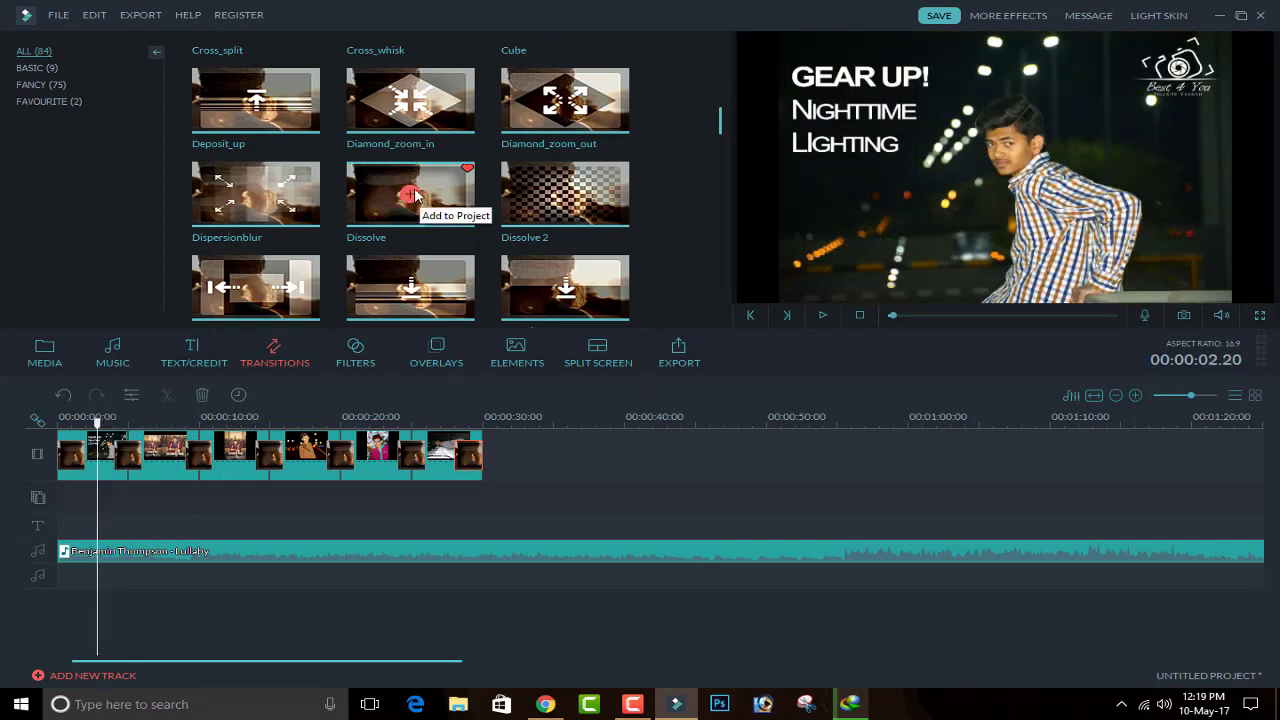
pyautogui.rightClick(415, 196)
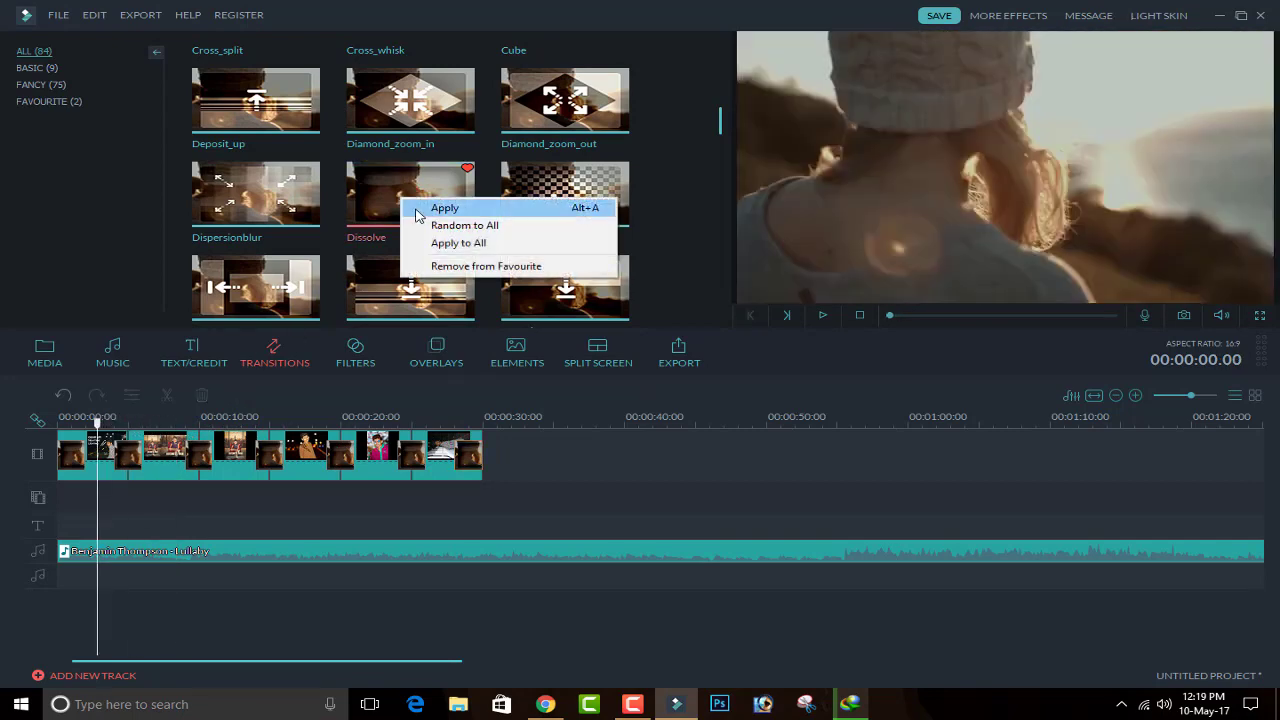
pyautogui.click(533, 181)
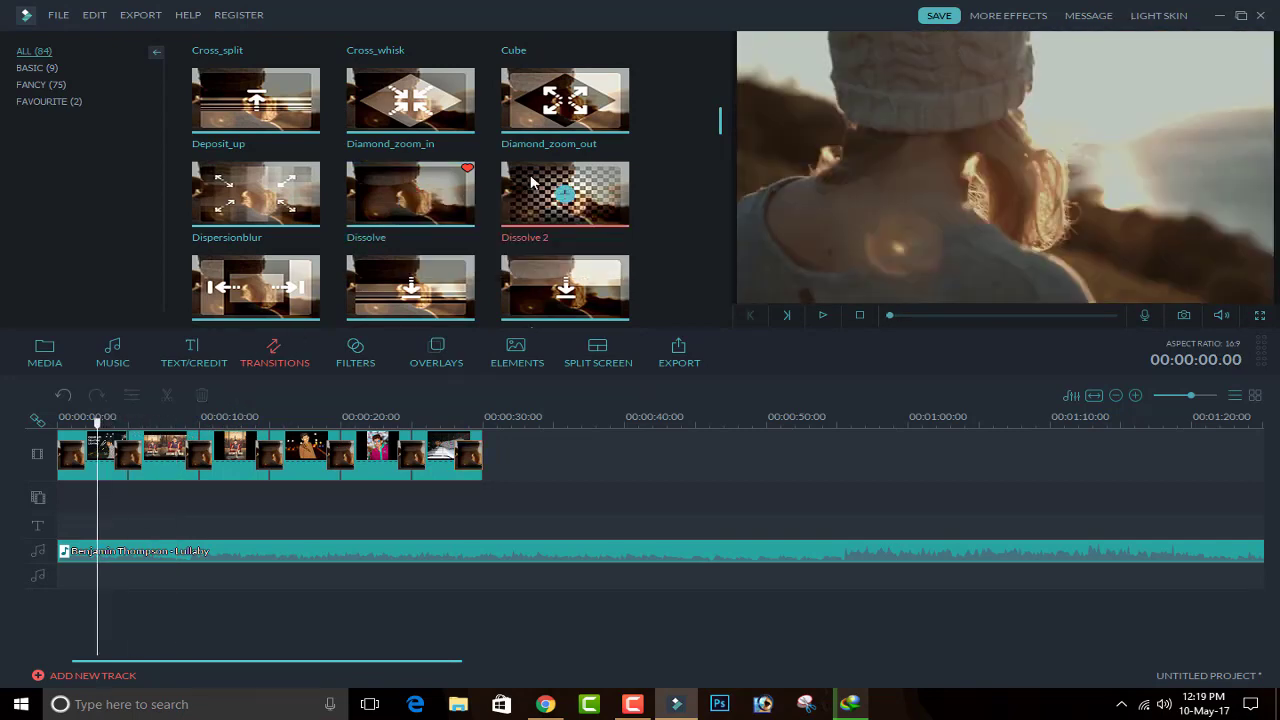
pyautogui.rightClick(537, 187)
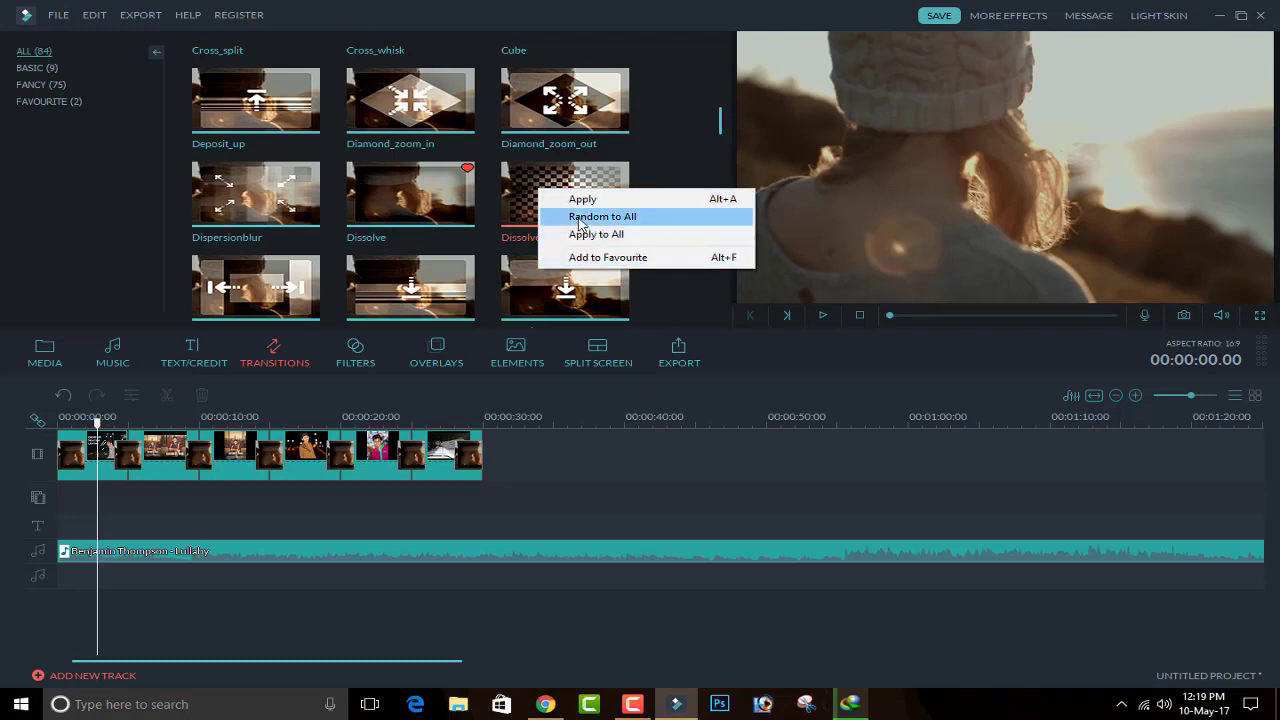
pyautogui.click(580, 219)
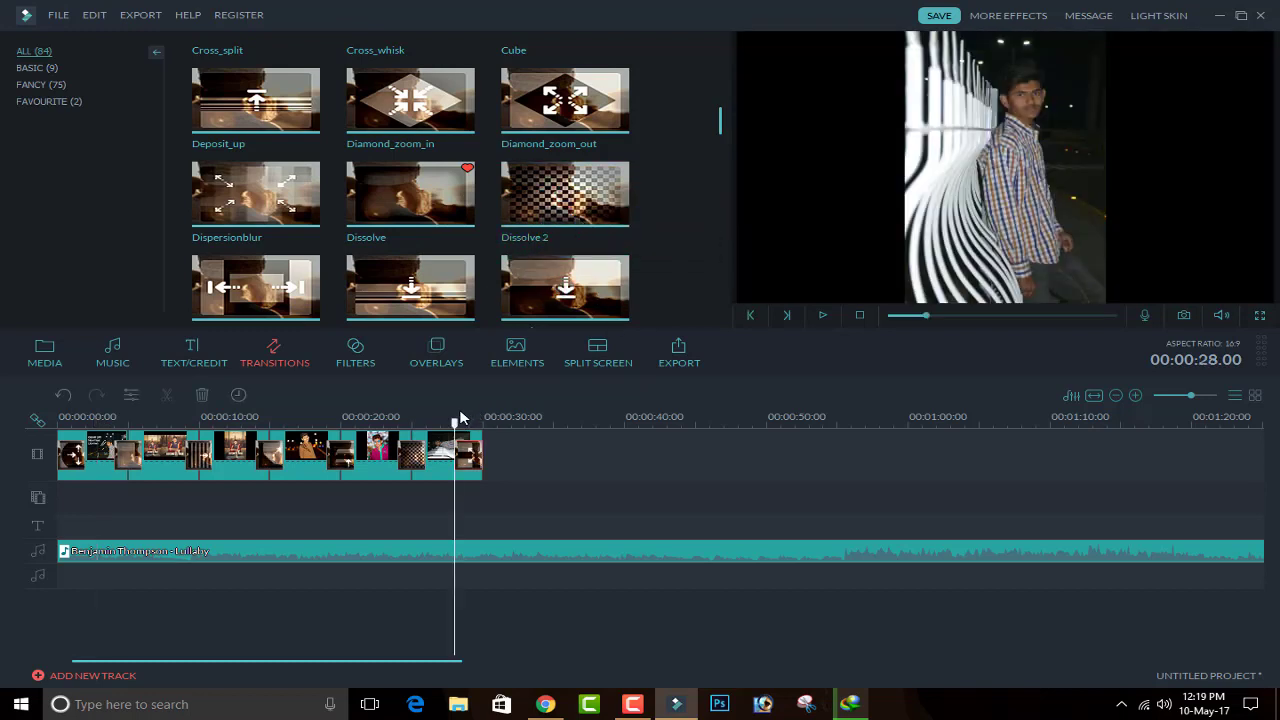
pyautogui.moveTo(455, 425); pyautogui.dragTo(62, 425)
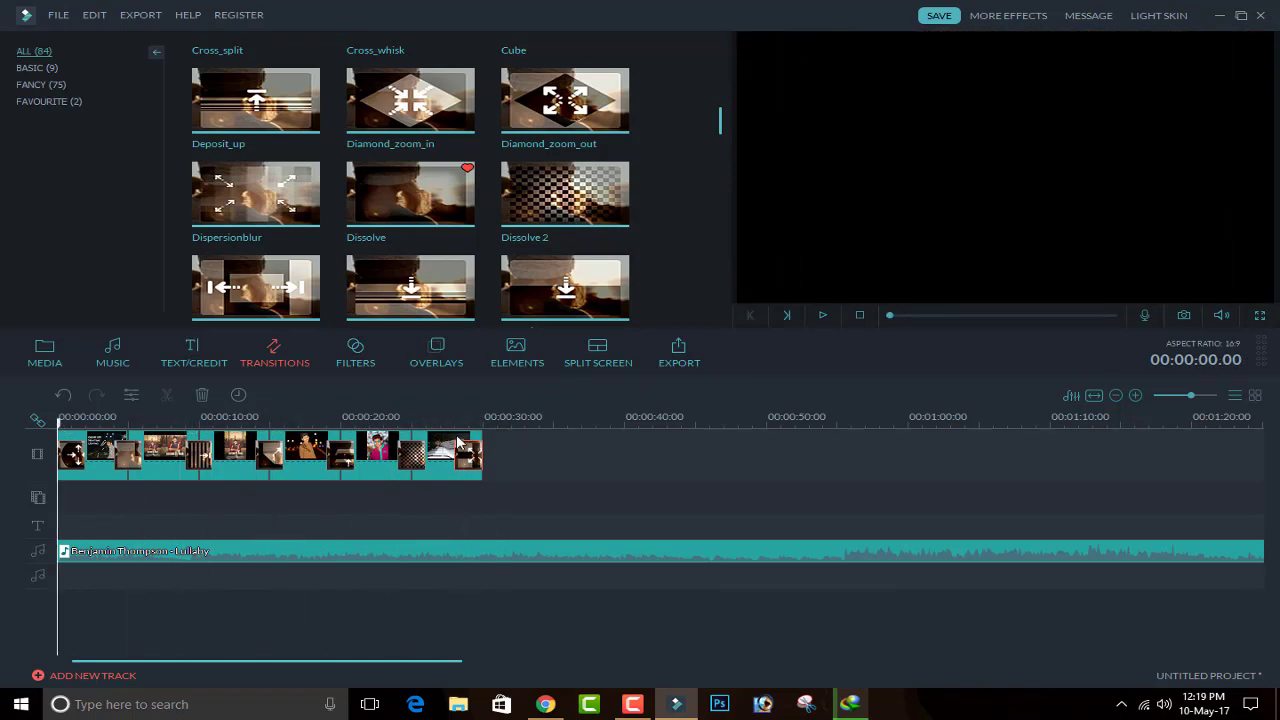
# - Check the full-screen preview briefly and play the slideshow from the start through the first photo
pyautogui.click(1259, 318)
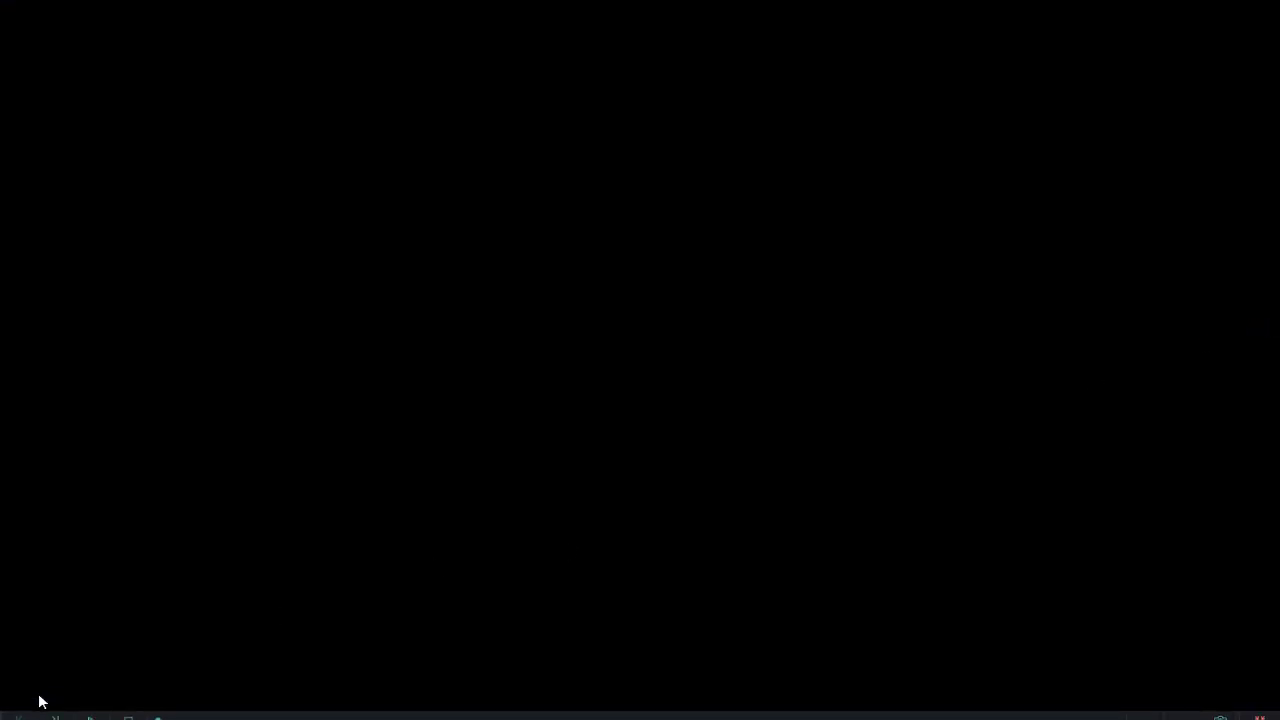
pyautogui.click(1259, 659)
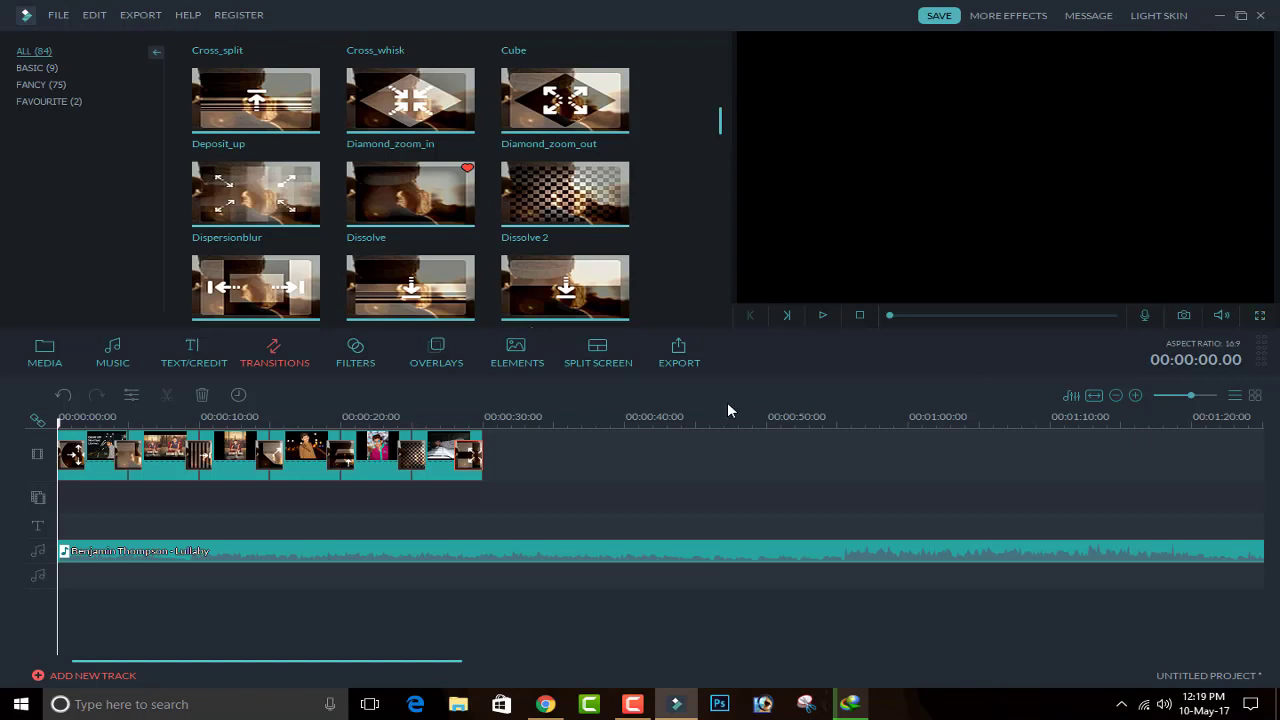
pyautogui.click(826, 315)
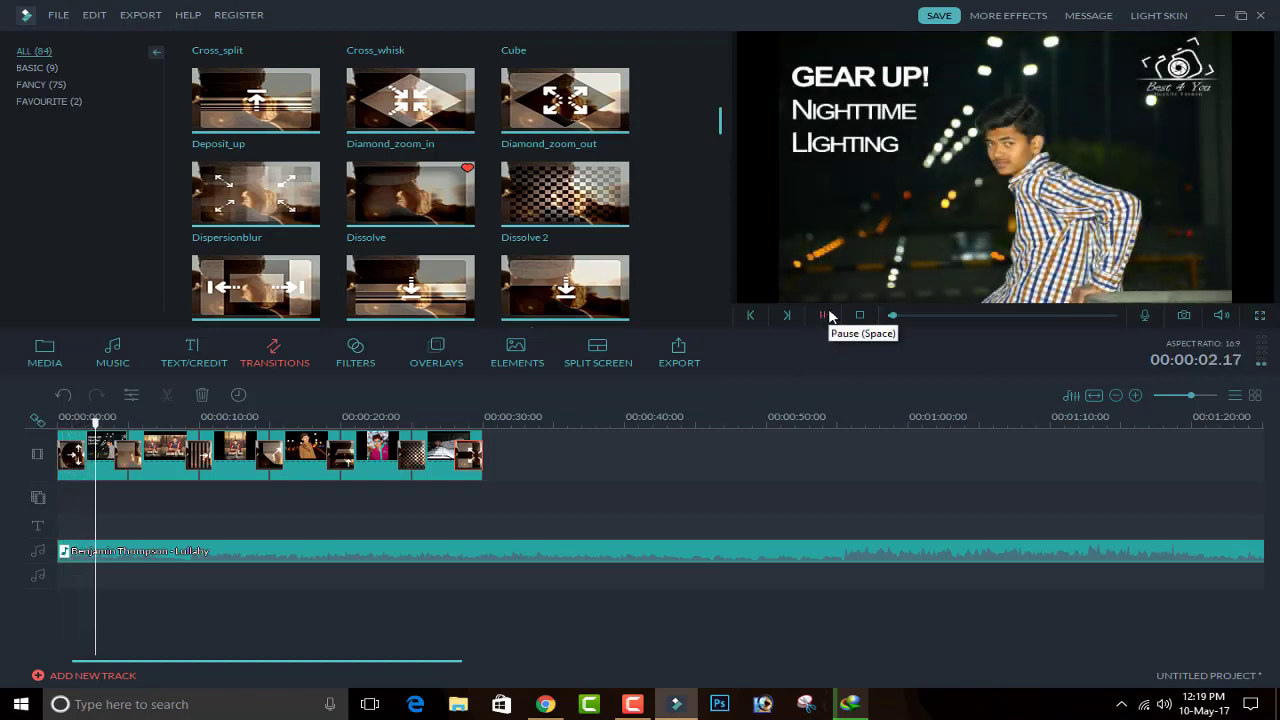
pyautogui.click(826, 315)
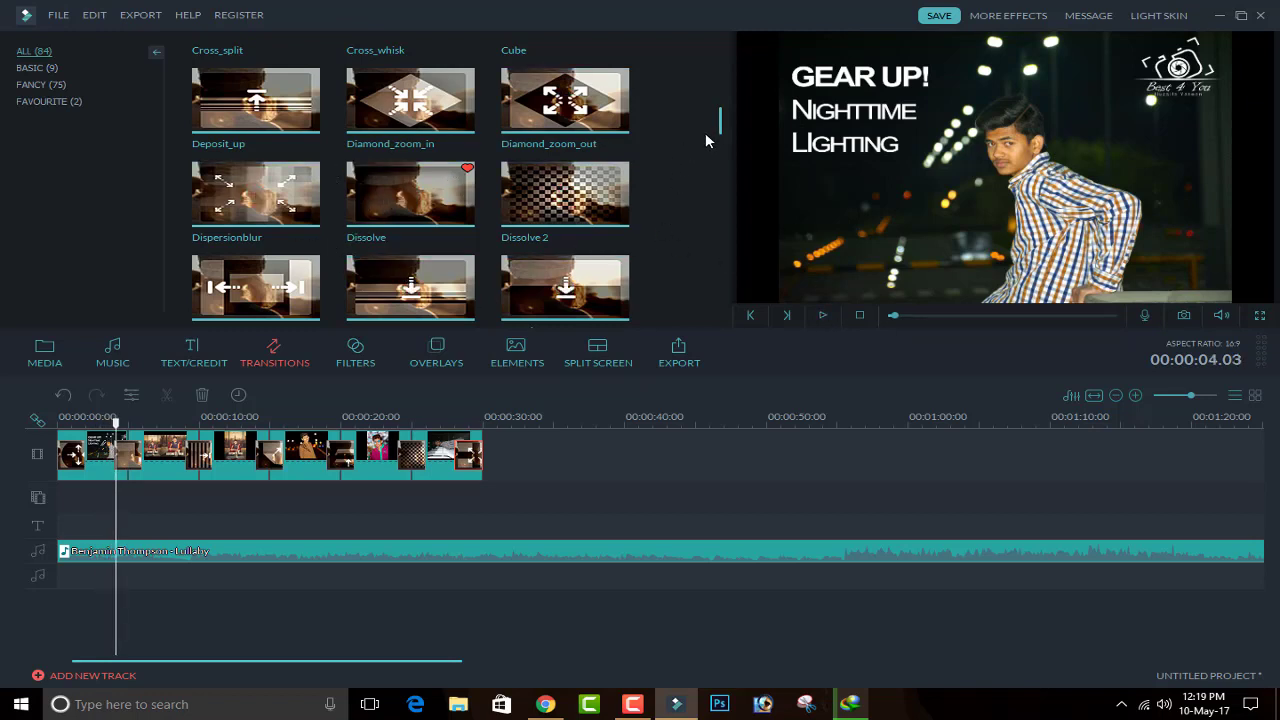
# - Replace the opening transition before the first photo with DoorWay and play the slideshow into the second photo
pyautogui.scroll(-4, 705, 140)
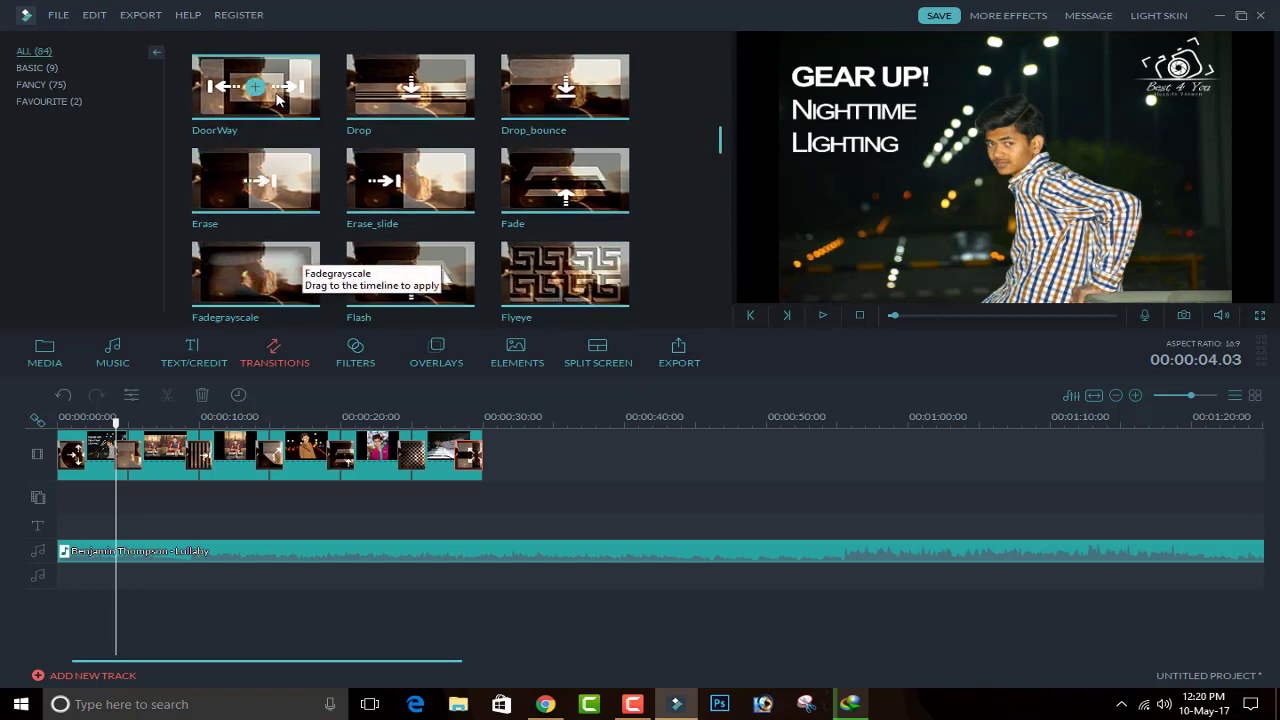
pyautogui.moveTo(305, 249); pyautogui.dragTo(100, 391)
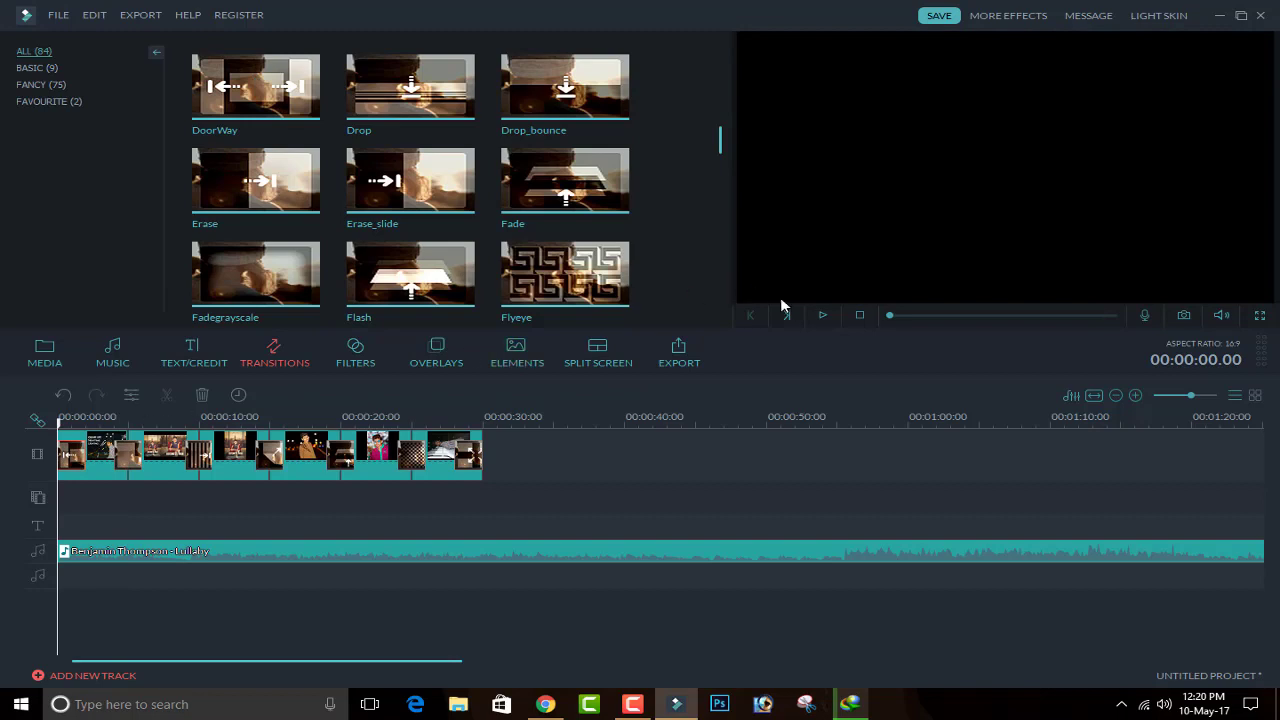
pyautogui.click(823, 316)
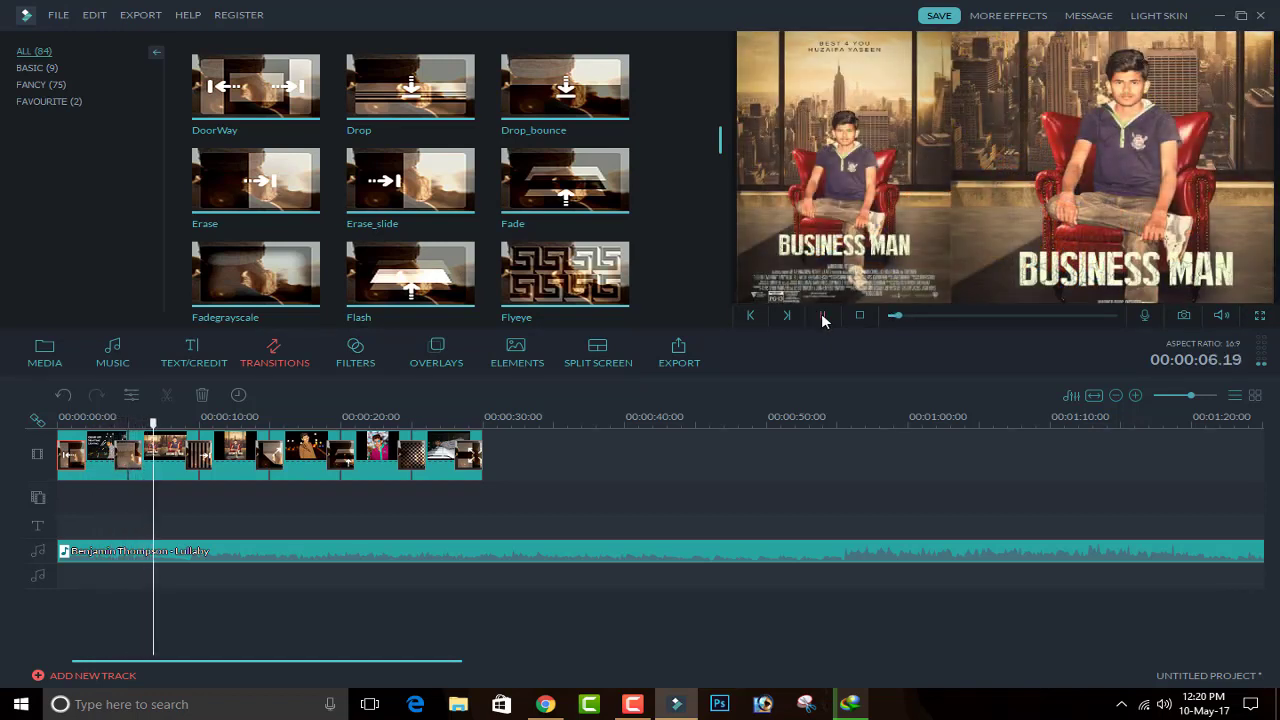
pyautogui.click(821, 316)
# - Replace the transition between the first and second photos with Fadegrayscale and play from there into the third photo
pyautogui.moveTo(250, 275); pyautogui.dragTo(142, 468)
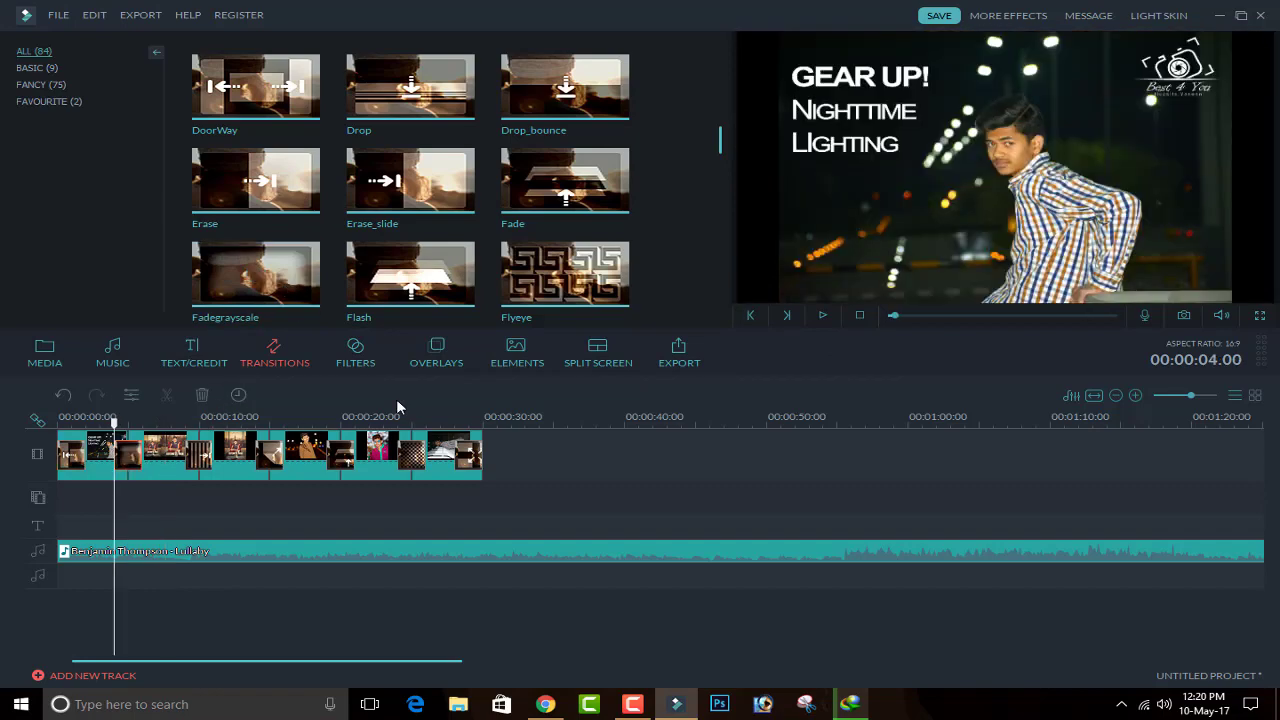
pyautogui.click(821, 316)
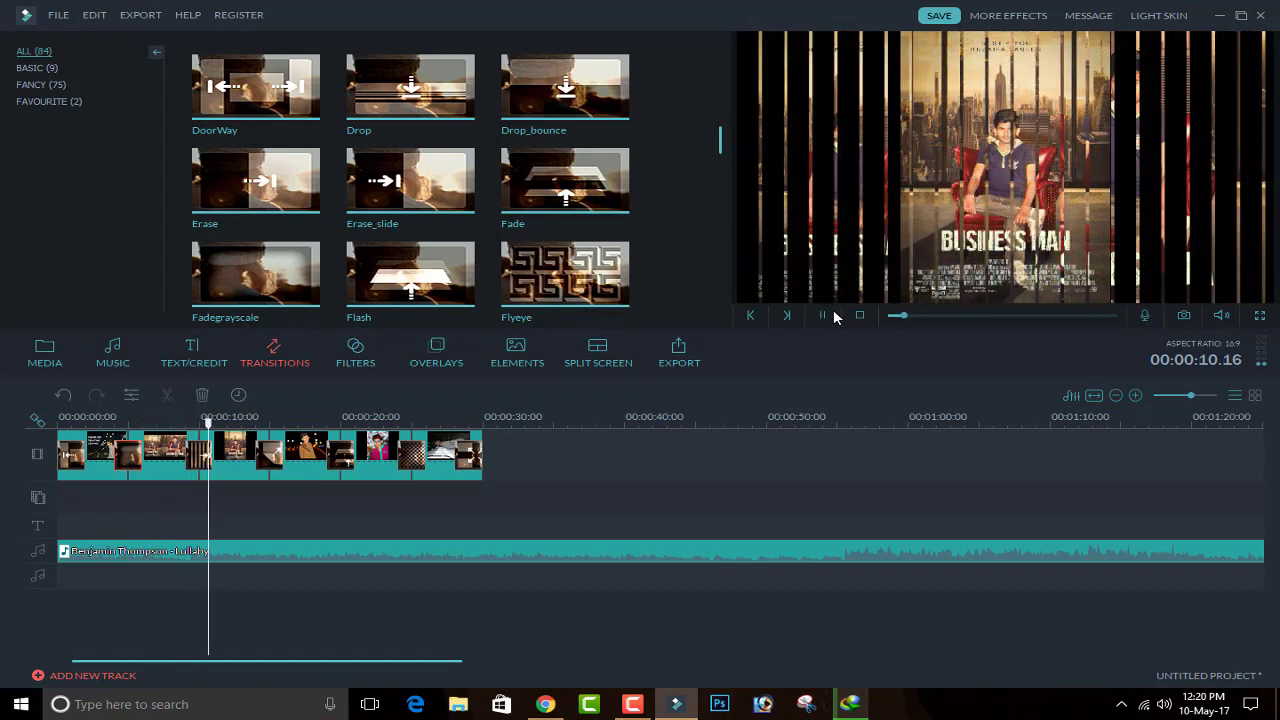
pyautogui.click(824, 314)
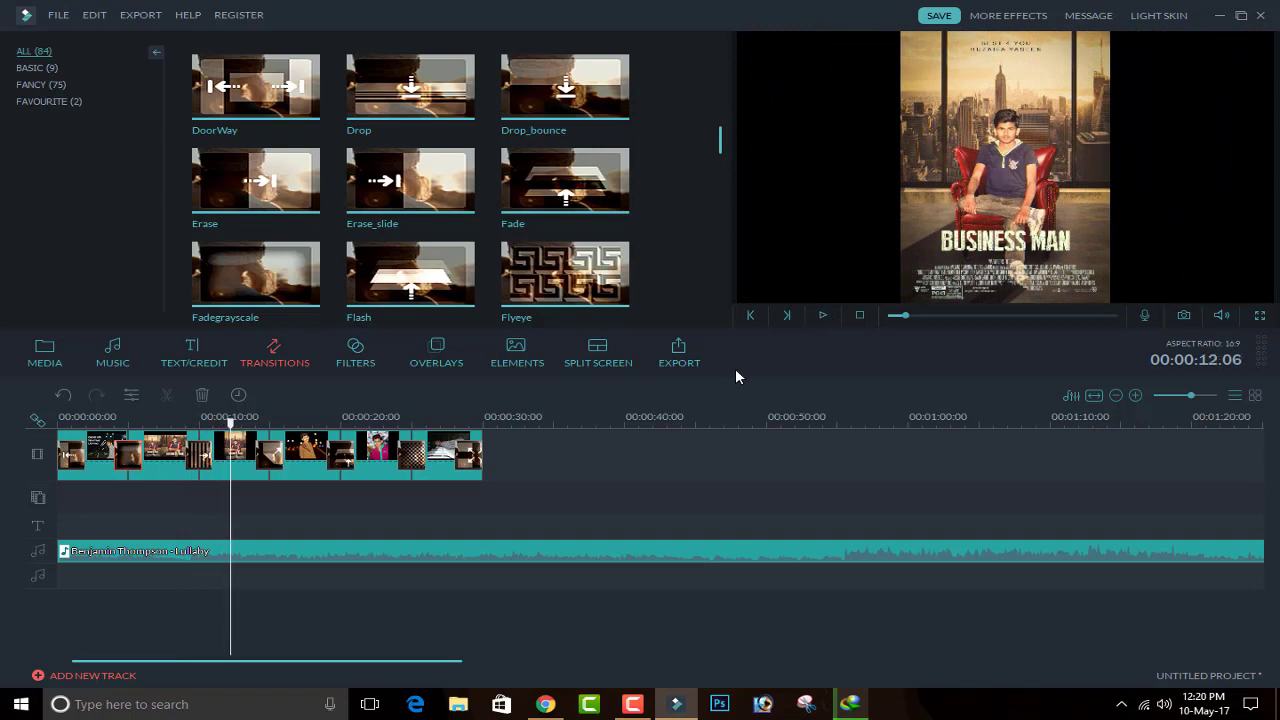
# - Select the transition between the second and third photos and fit the whole project in the timeline view
pyautogui.click(186, 450)
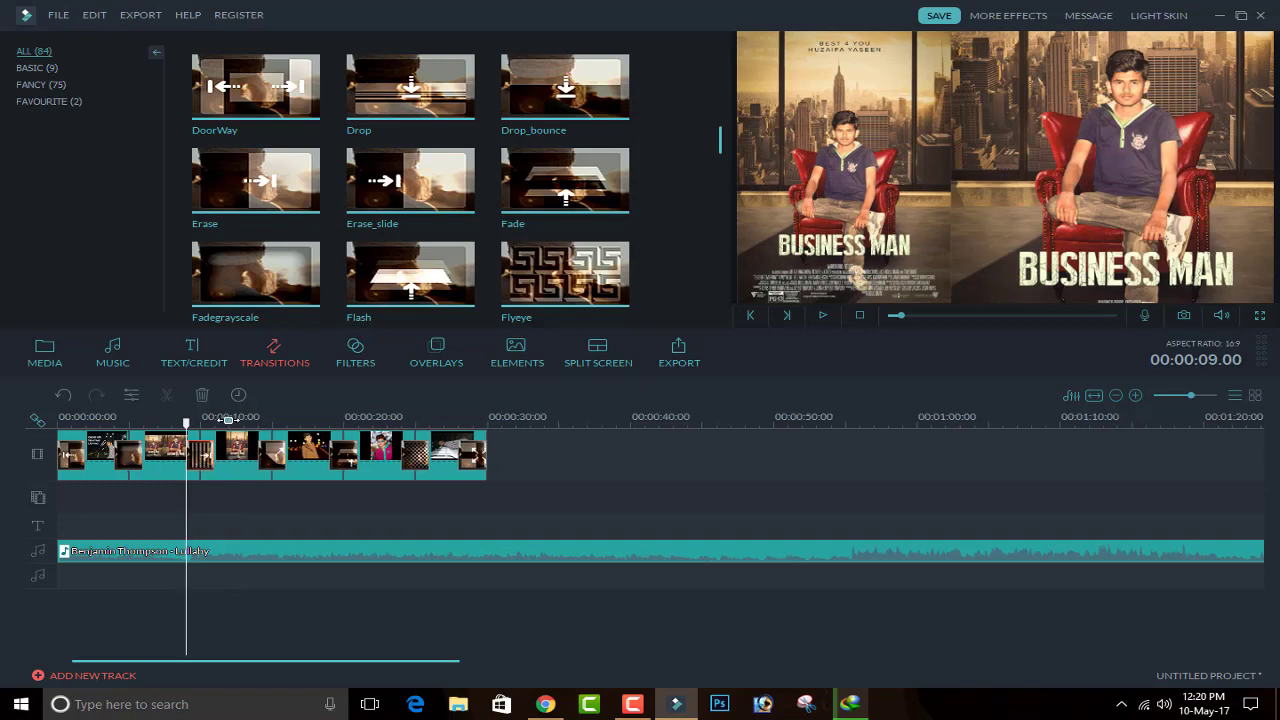
pyautogui.click(1094, 396)
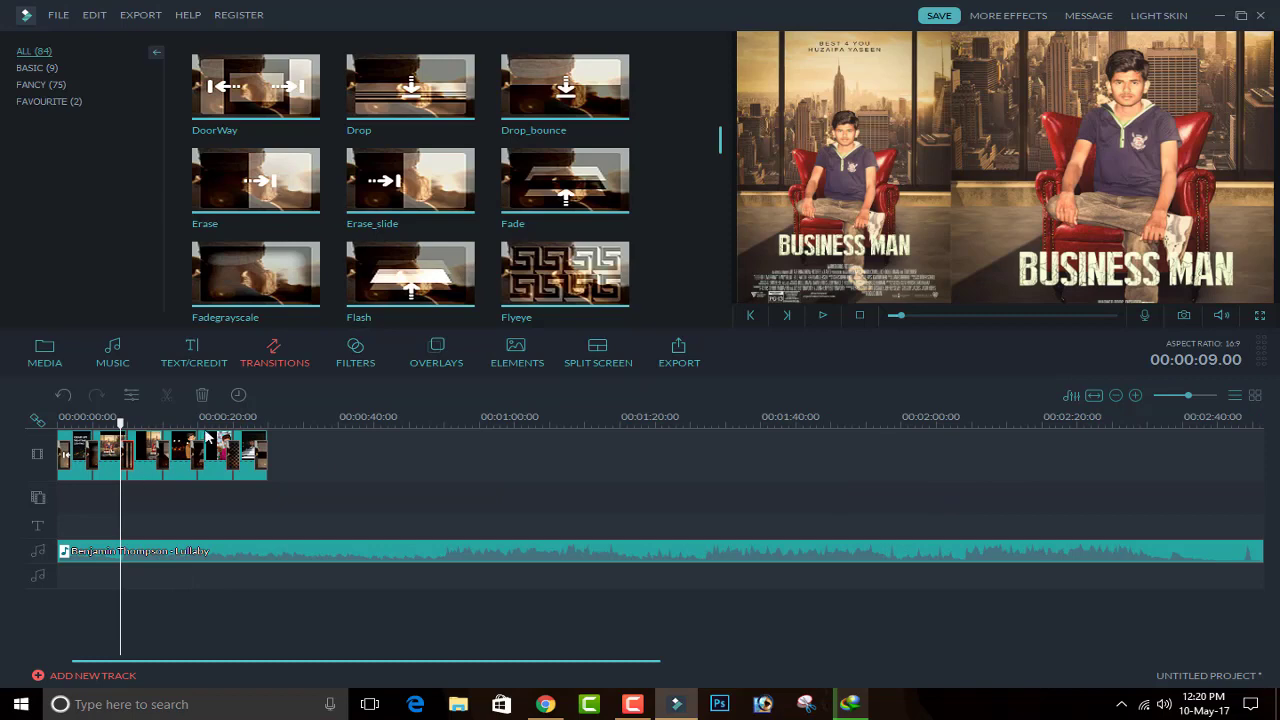
# - Shorten the transition between the second and third photos to a duration of 00:00:00.14
pyautogui.scroll(5, 206, 440)
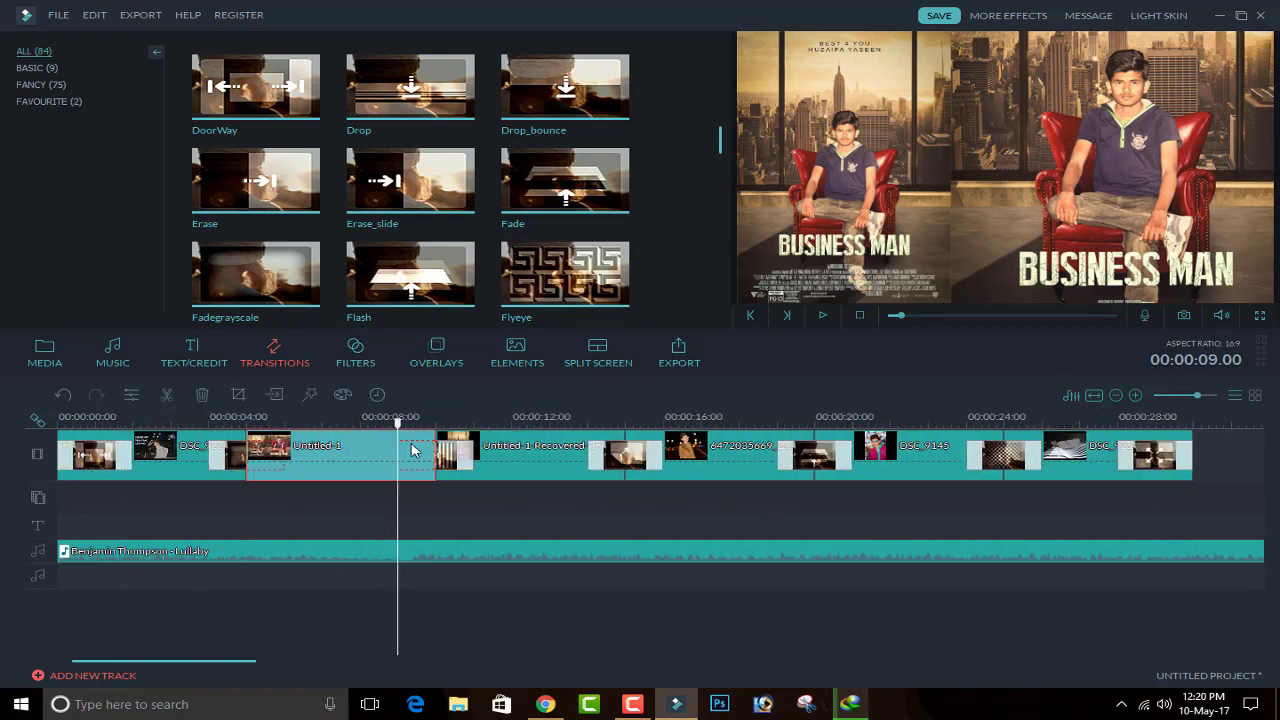
pyautogui.rightClick(444, 458)
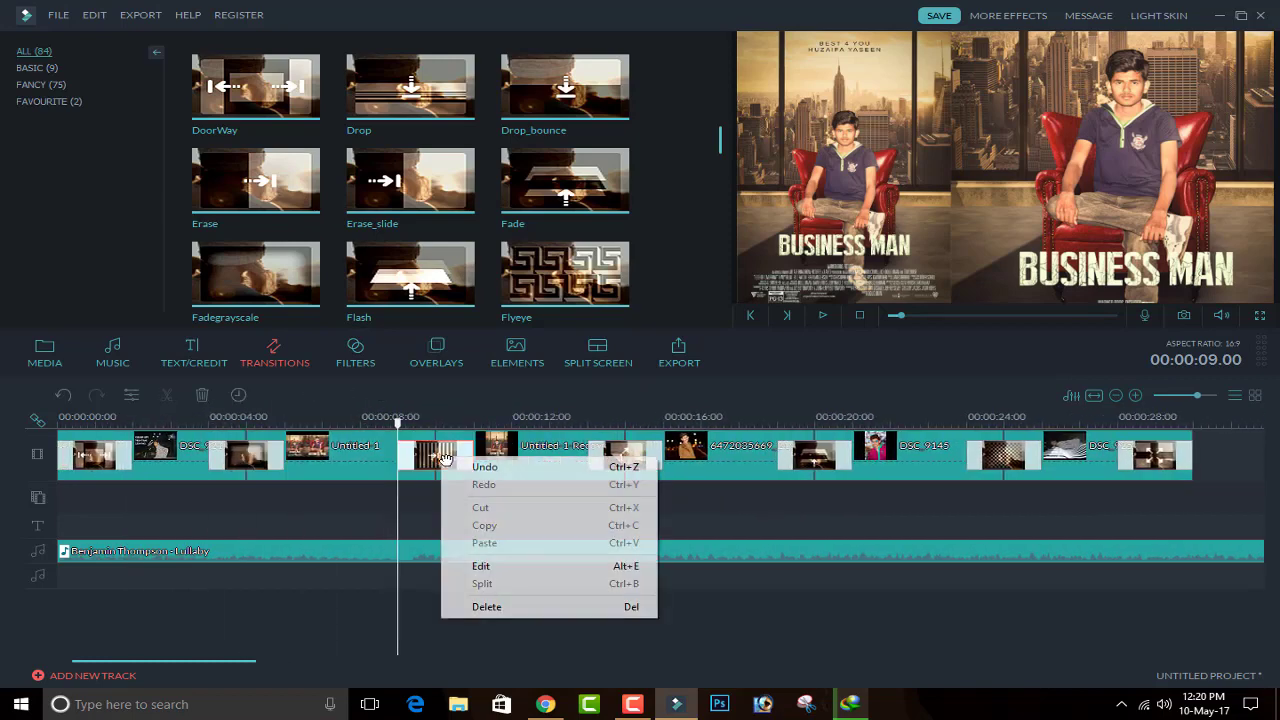
pyautogui.click(483, 566)
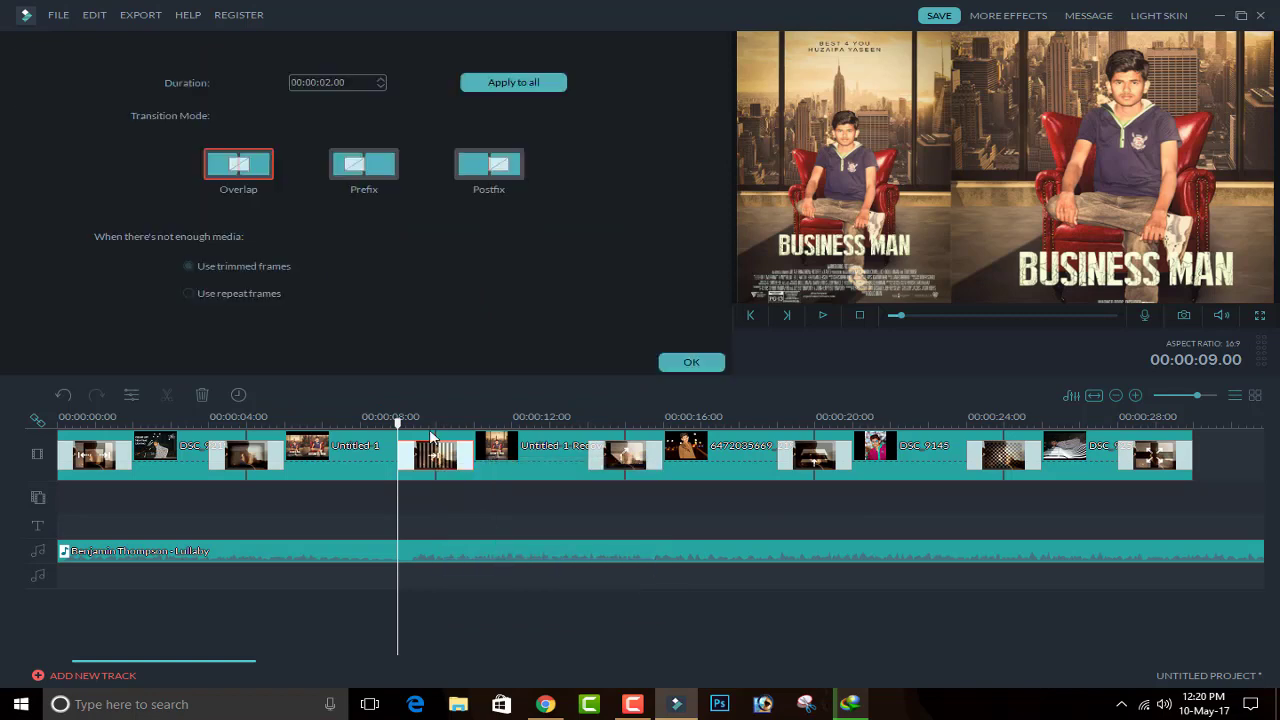
pyautogui.click(380, 79)
pyautogui.click(381, 86)
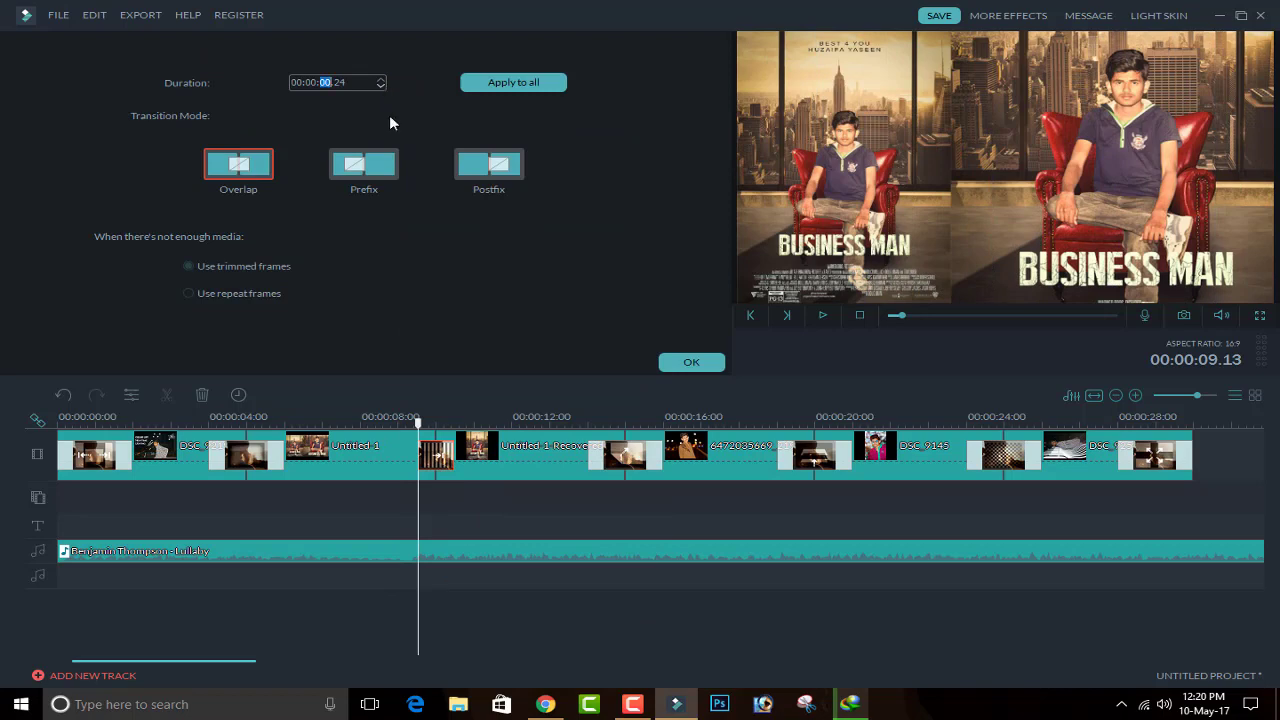
pyautogui.click(450, 452)
pyautogui.moveTo(450, 452)
pyautogui.mouseDown()
pyautogui.moveTo(574, 441)
pyautogui.moveTo(437, 457)
pyautogui.moveTo(449, 455)
pyautogui.mouseUp()
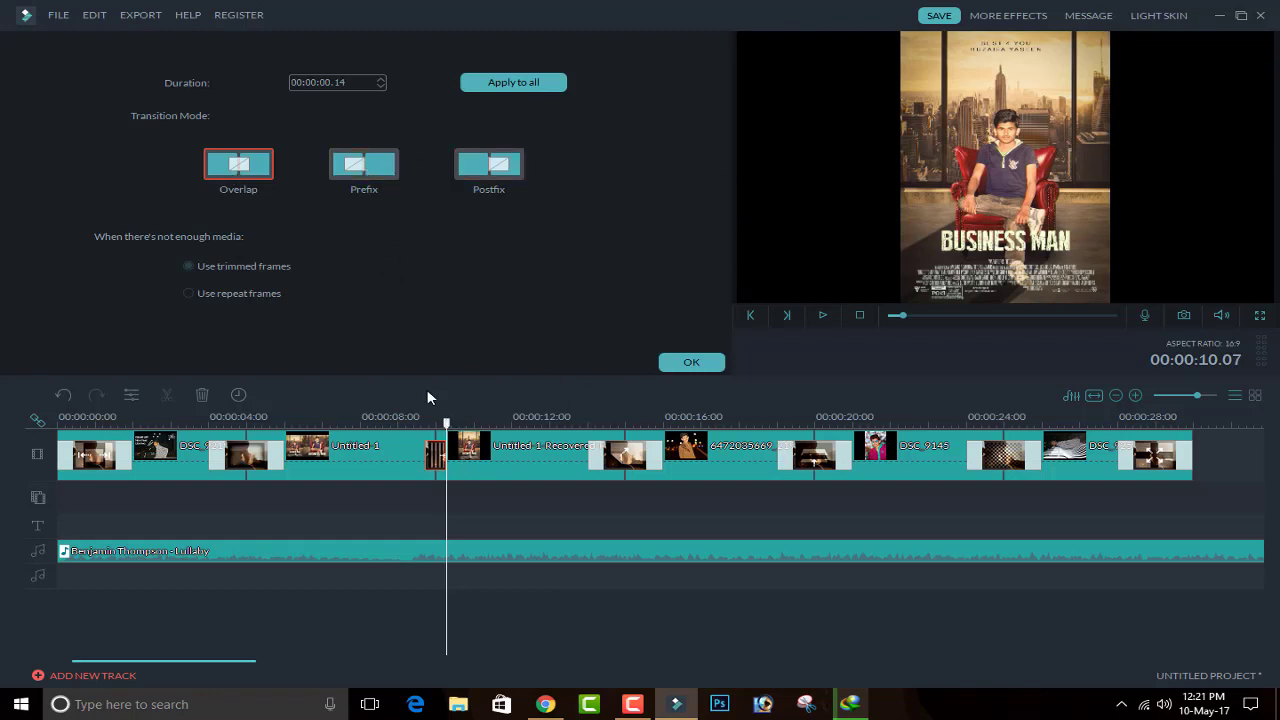
# - Try the Prefix and Postfix modes on this transition and scrub the playhead across it to compare them with Overlap
pyautogui.click(365, 178)
pyautogui.moveTo(416, 430); pyautogui.dragTo(450, 426)
pyautogui.click(250, 176)
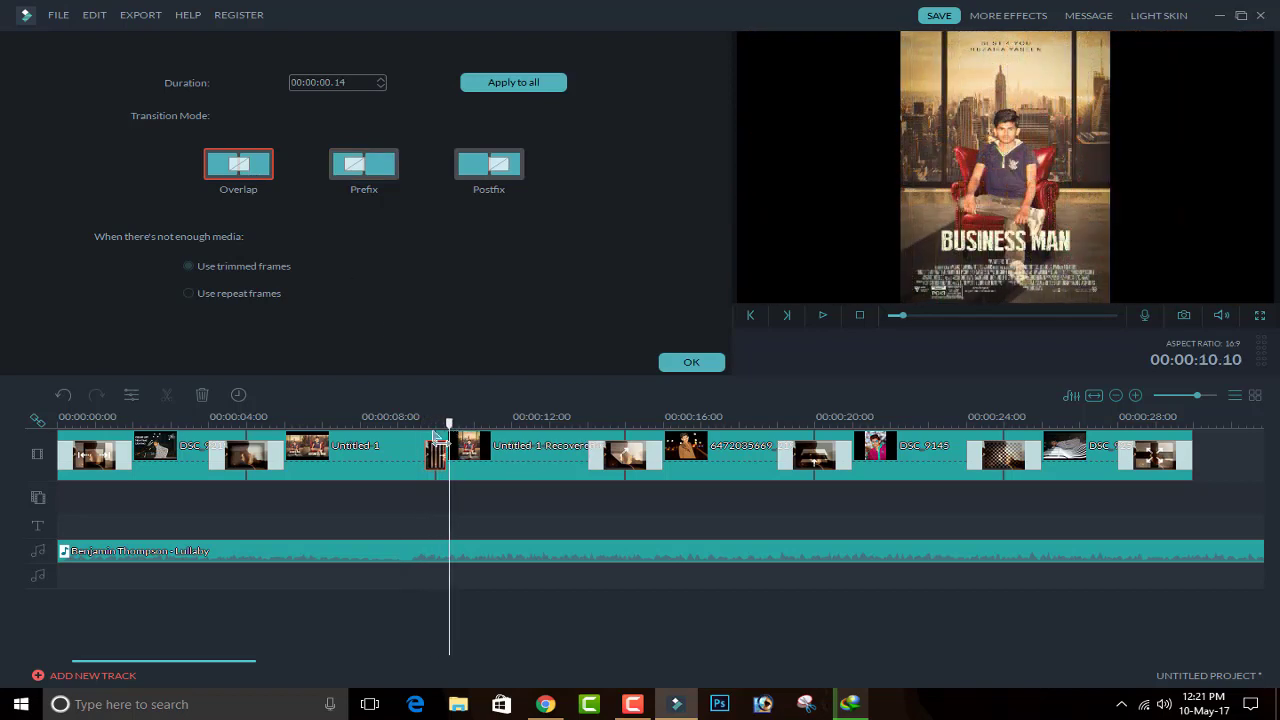
pyautogui.click(488, 164)
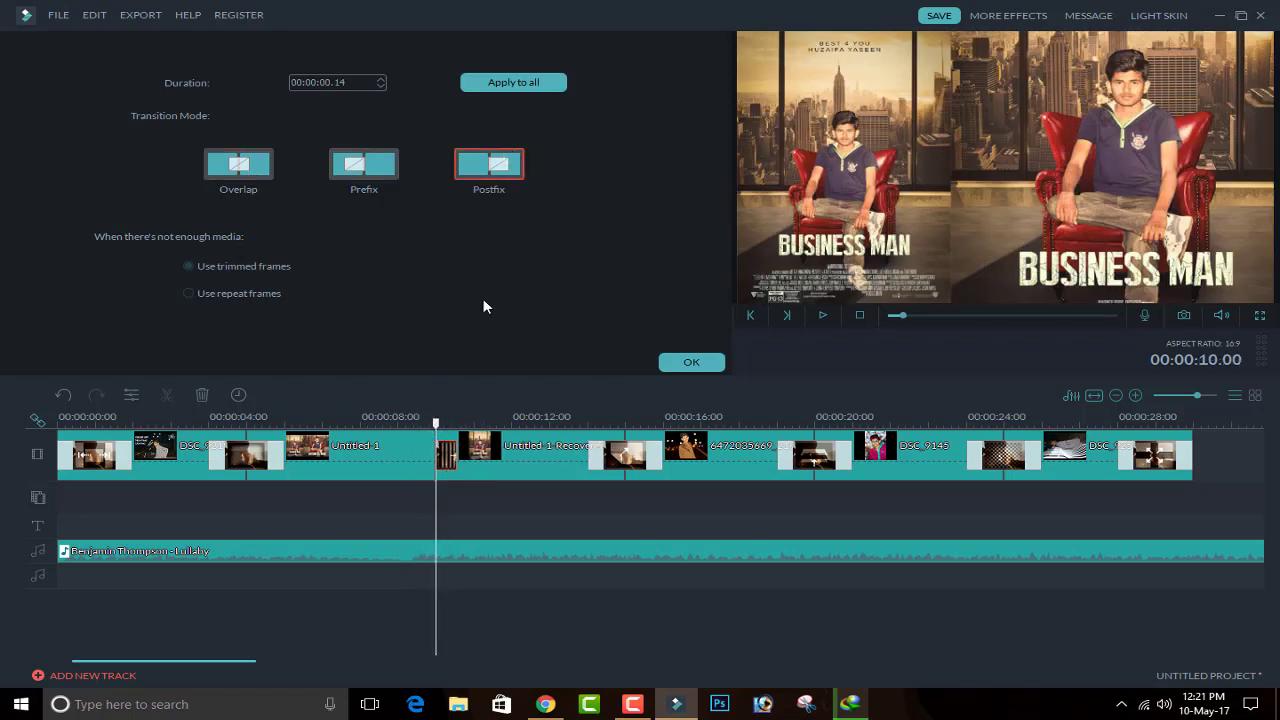
pyautogui.moveTo(437, 424)
pyautogui.mouseDown()
pyautogui.moveTo(423, 424)
pyautogui.moveTo(463, 430)
pyautogui.moveTo(434, 424)
pyautogui.mouseUp()
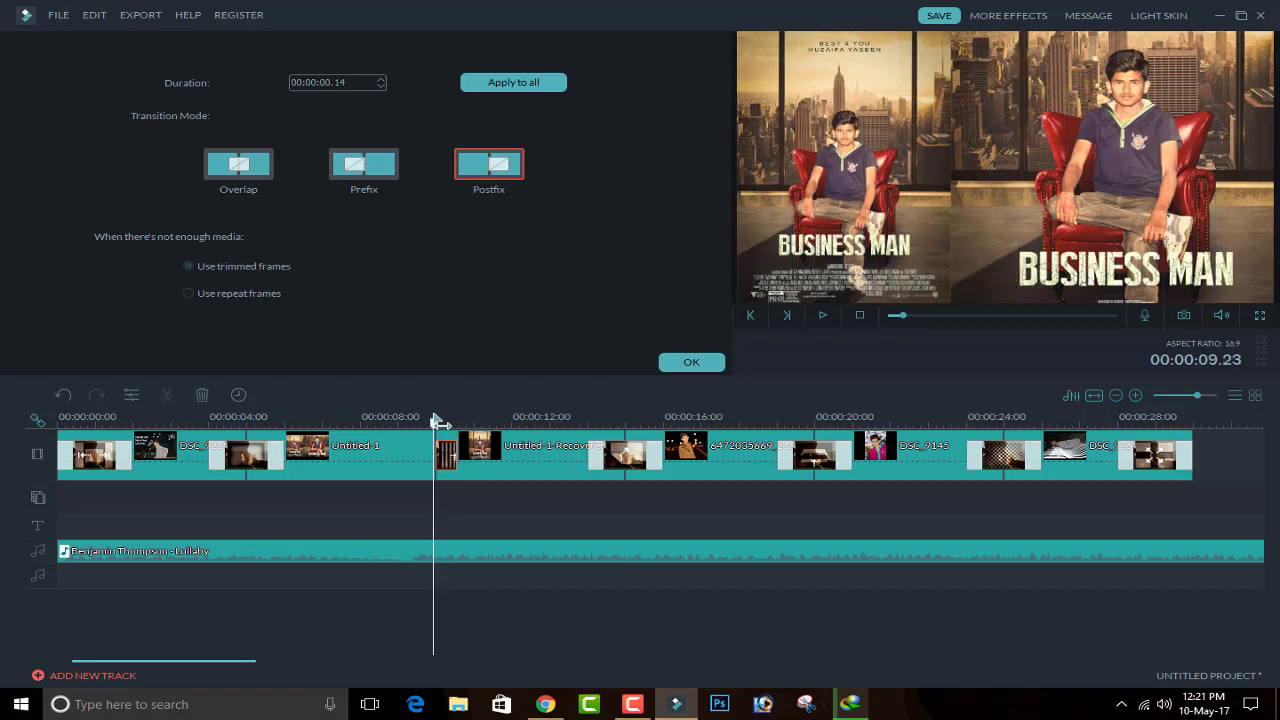
# - Set the transition mode to Overlap with repeat frames when there is not enough media, and confirm the transition settings
pyautogui.click(255, 165)
pyautogui.click(268, 295)
pyautogui.moveTo(430, 425)
pyautogui.mouseDown()
pyautogui.moveTo(451, 424)
pyautogui.moveTo(422, 424)
pyautogui.mouseUp()
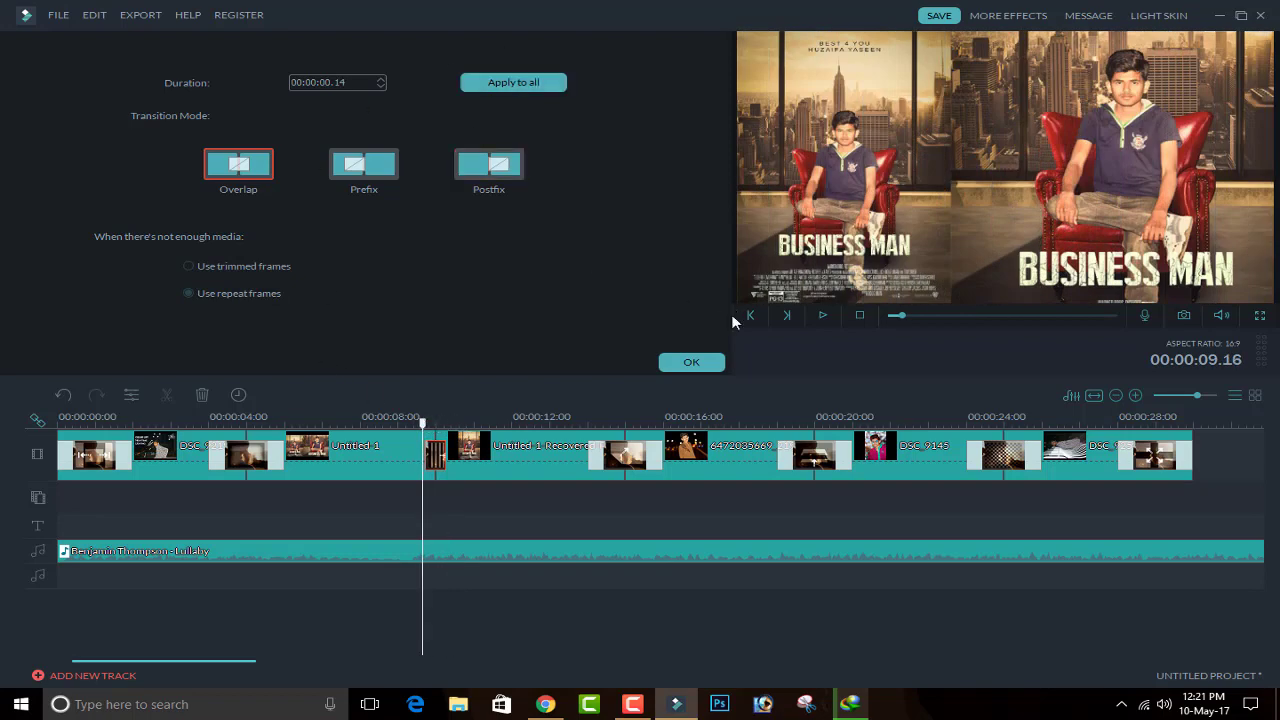
pyautogui.click(691, 362)
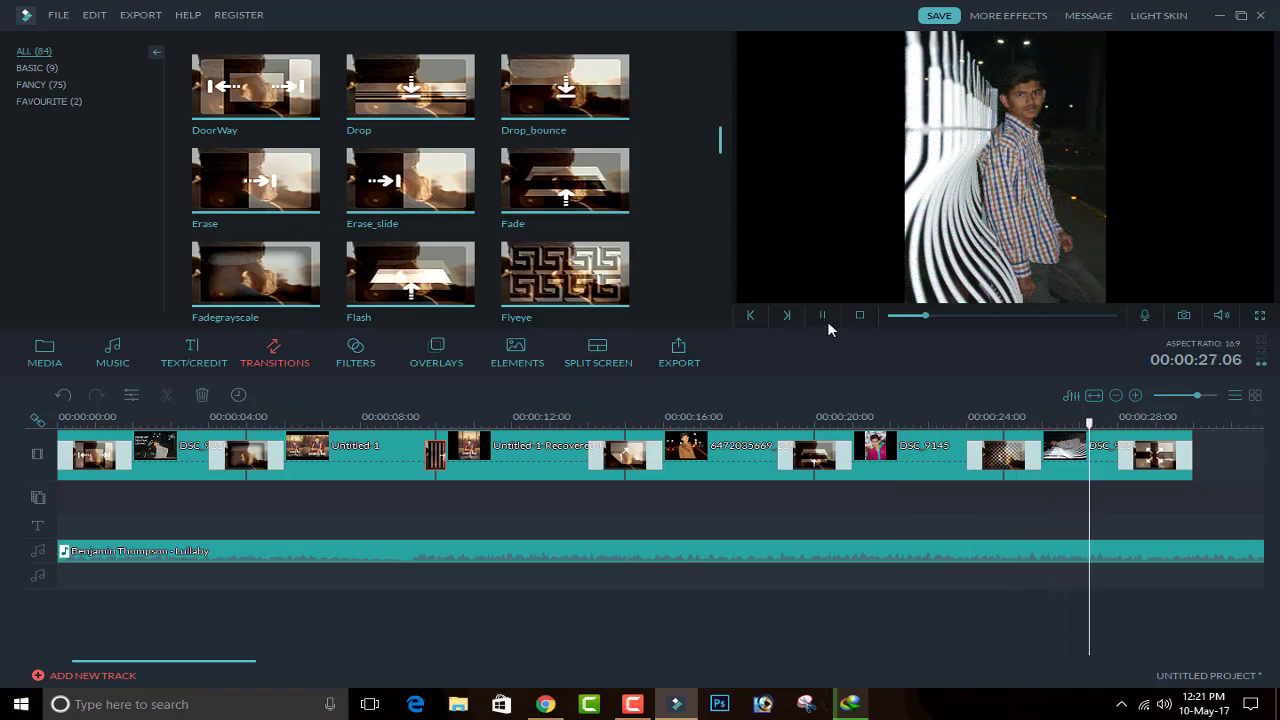
# - Stop the slideshow playback near its end and return the playhead to about 00:00:08.07 in the second photo
pyautogui.click(827, 318)
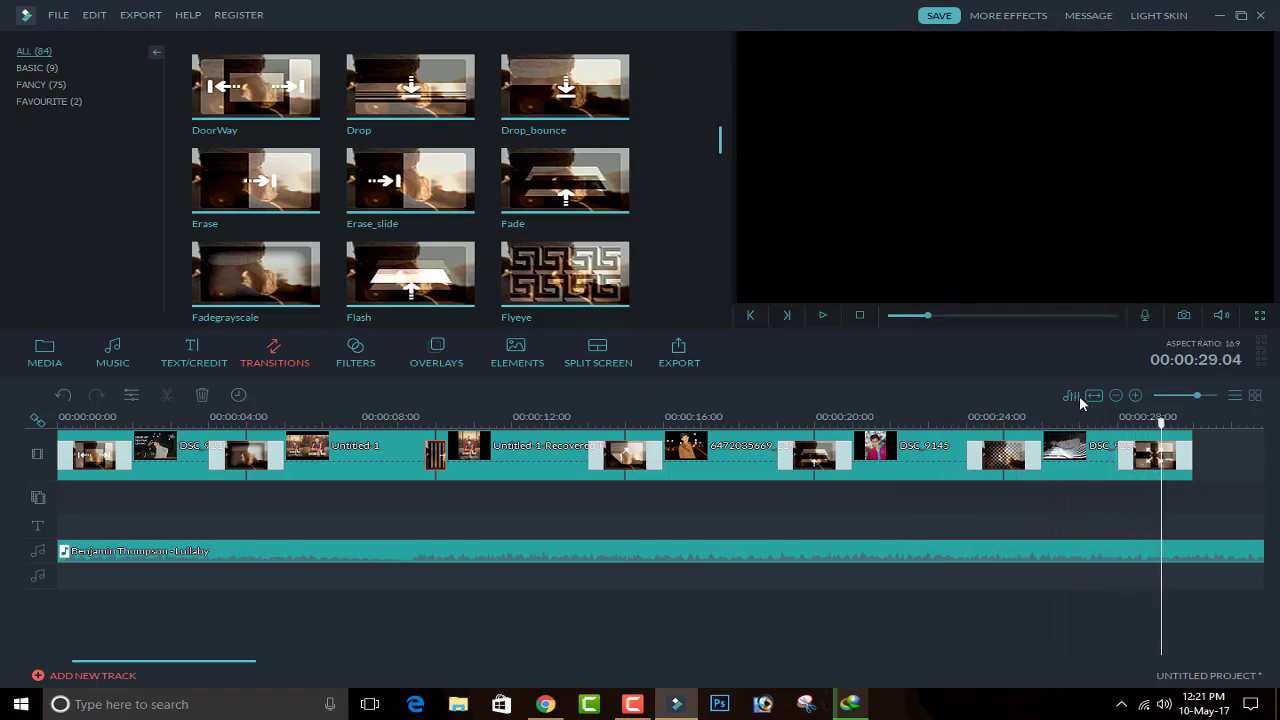
pyautogui.moveTo(1172, 432); pyautogui.dragTo(375, 430)
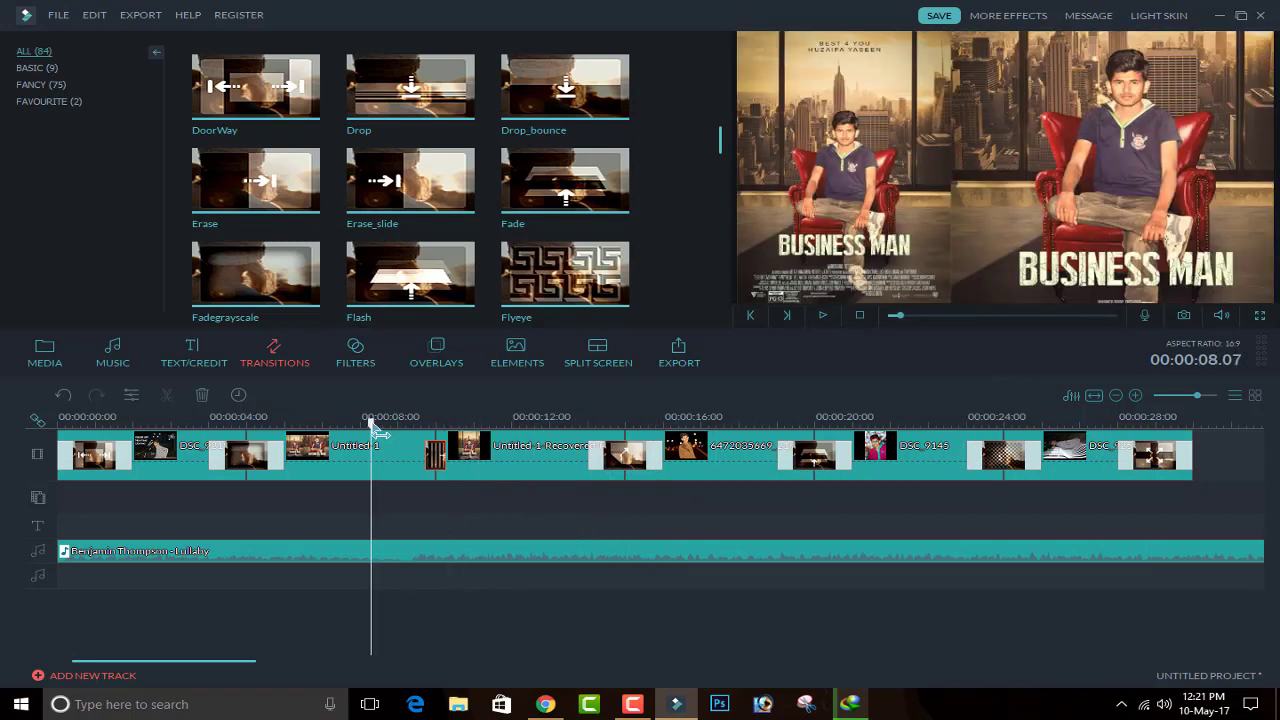
# - Open the MP4 export settings, name the output My Video and check the save folder choices without changing the folder
pyautogui.click(676, 358)
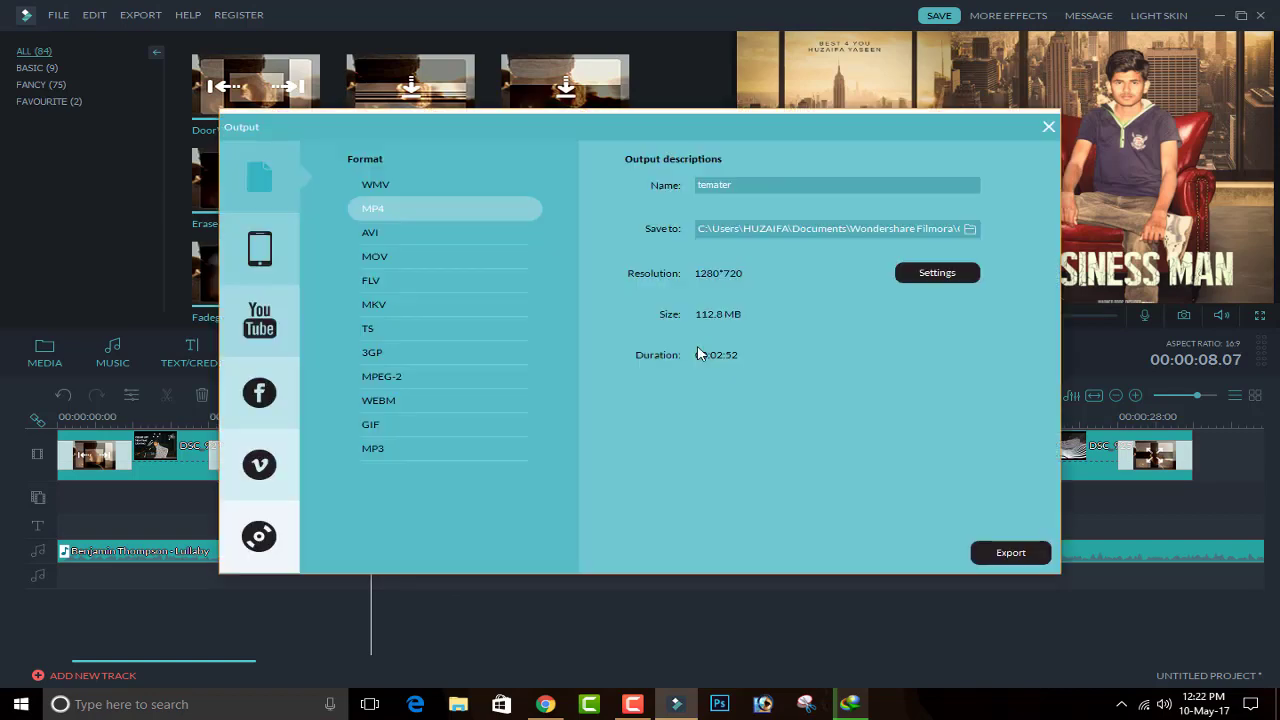
pyautogui.doubleClick(811, 182)
pyautogui.press('BackSpace')
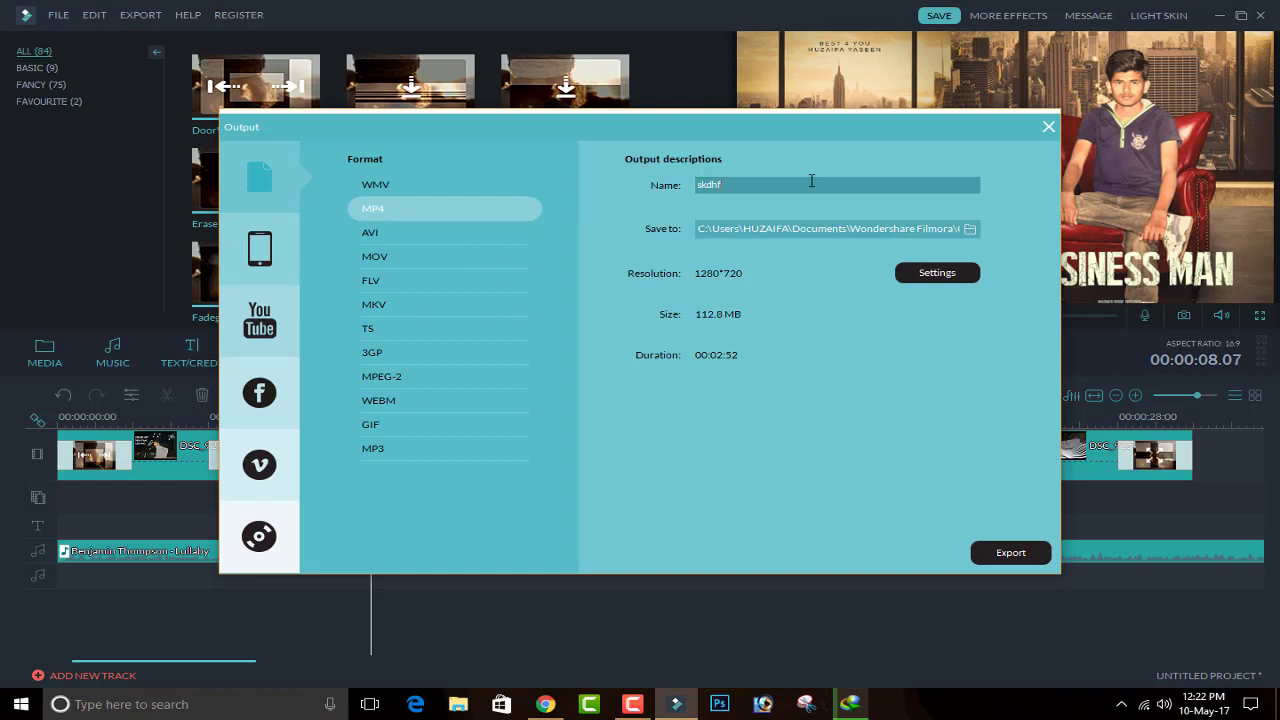
pyautogui.press('BackSpace')
pyautogui.click(967, 232)
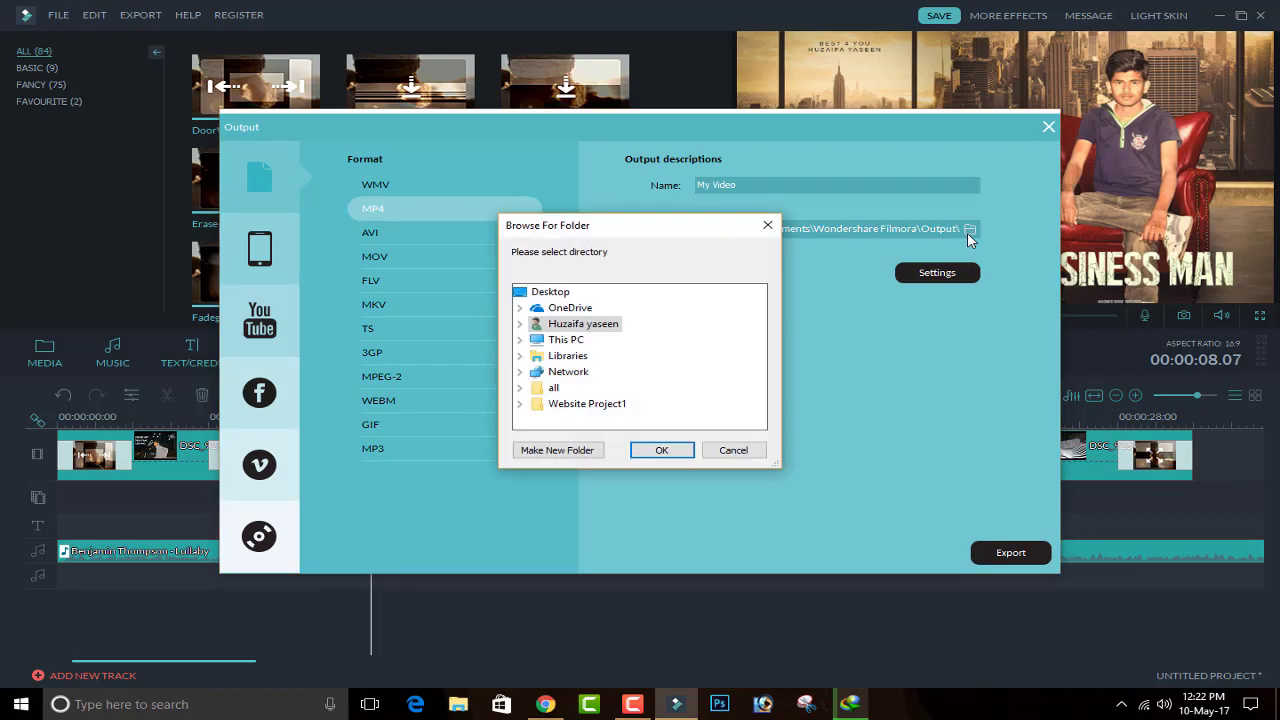
pyautogui.click(733, 450)
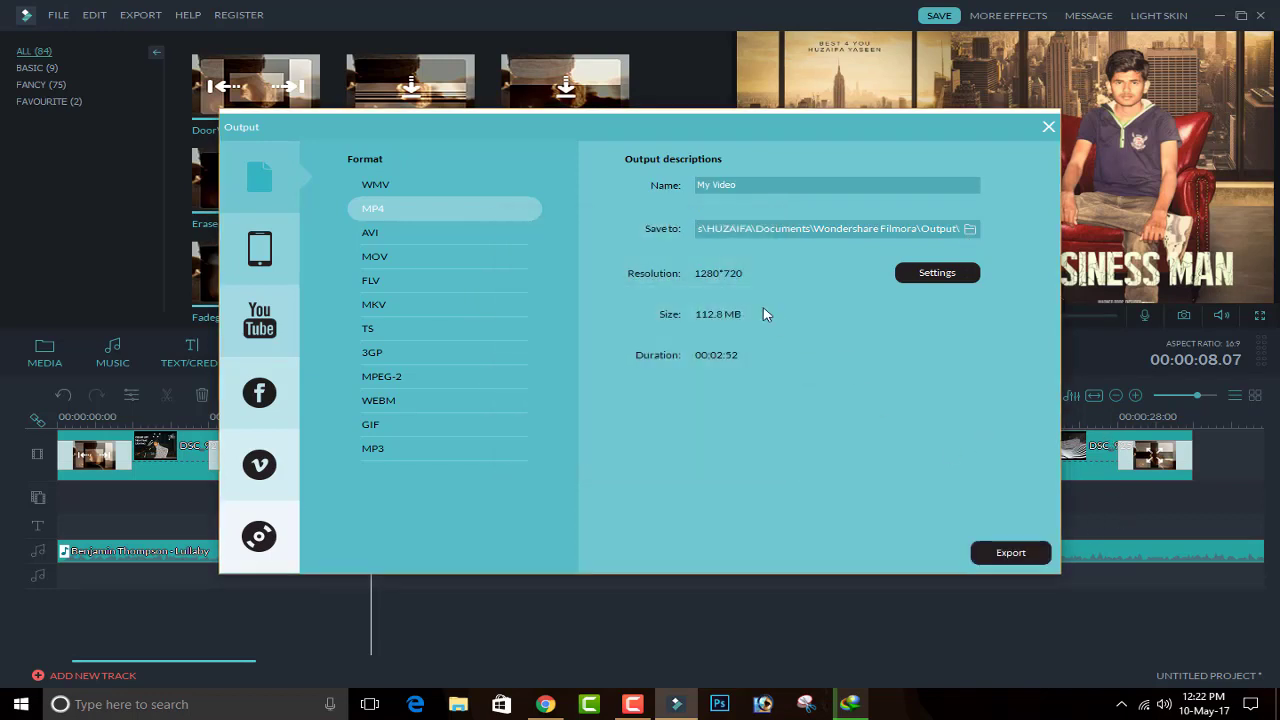
# - Try 1920*1080 as the MP4 export resolution, look through the other resolutions and close the settings without applying
pyautogui.click(940, 272)
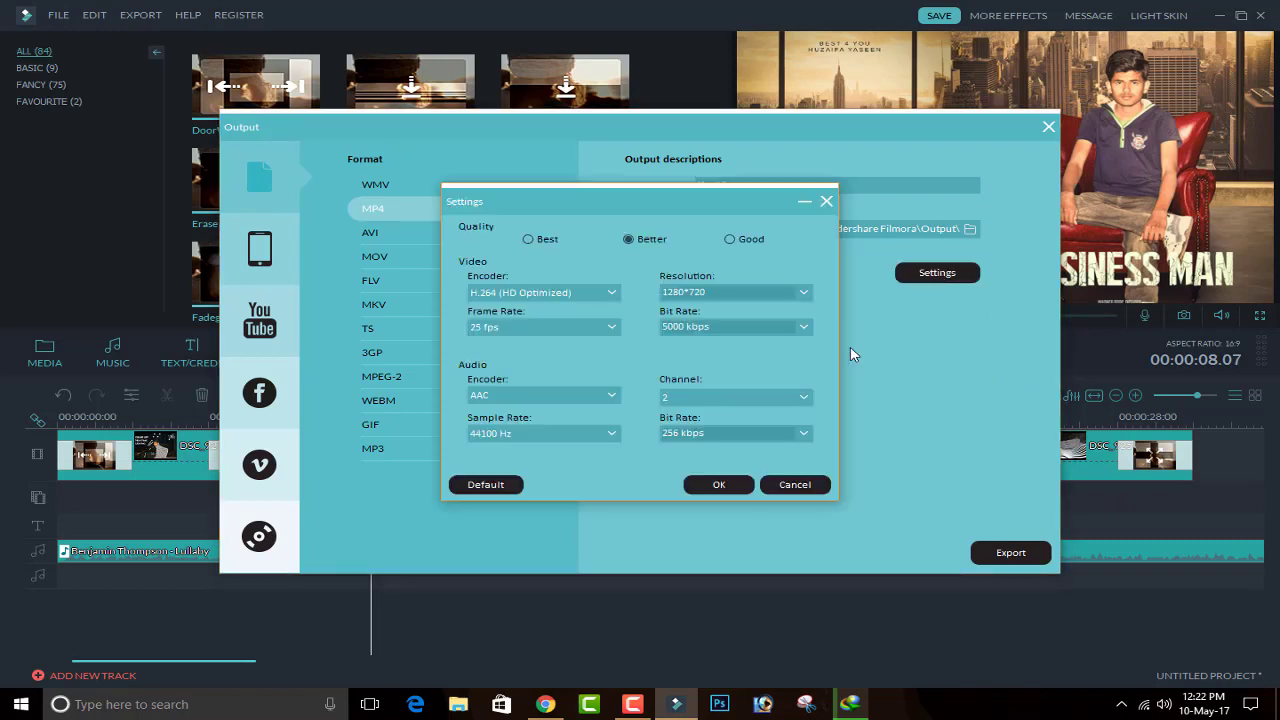
pyautogui.click(806, 292)
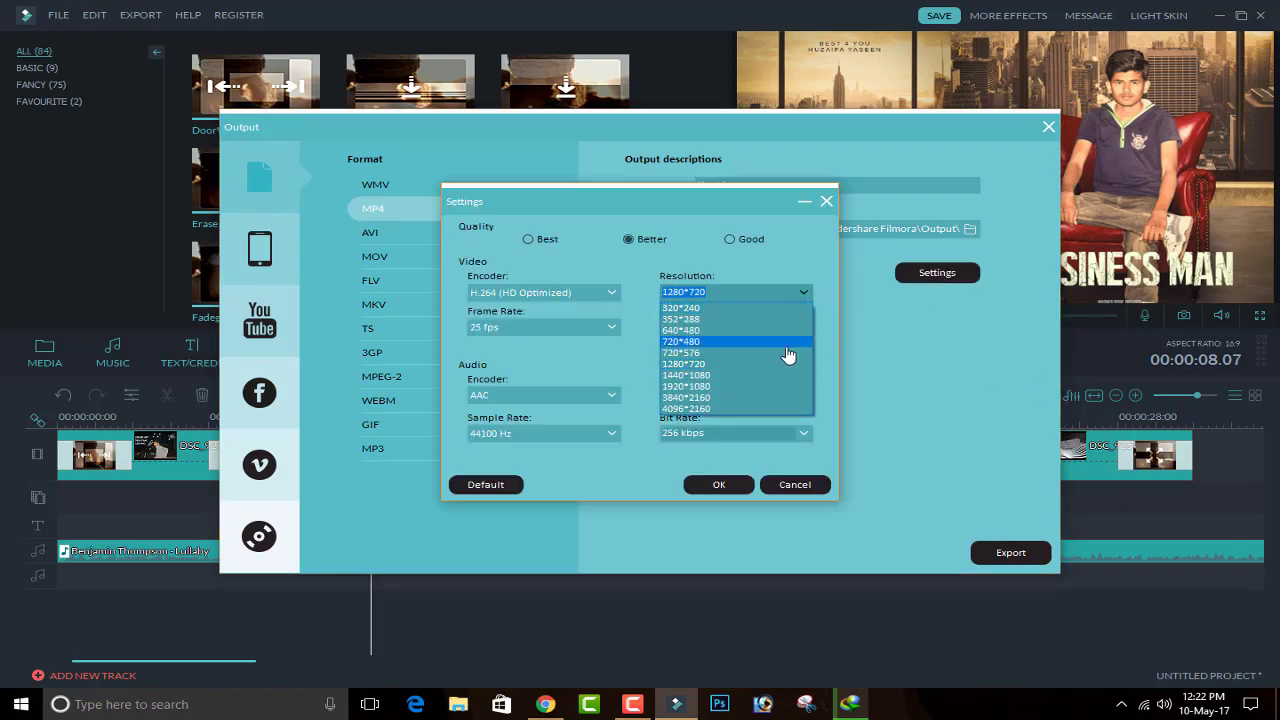
pyautogui.click(738, 386)
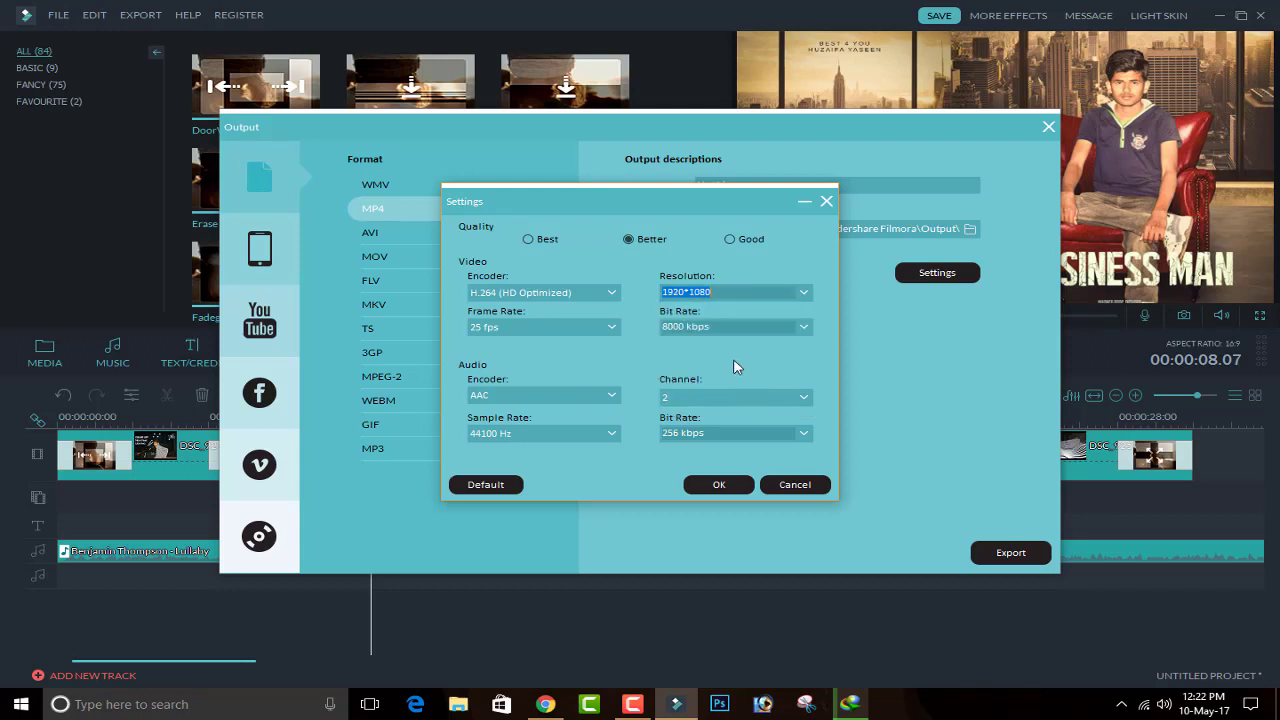
pyautogui.click(800, 293)
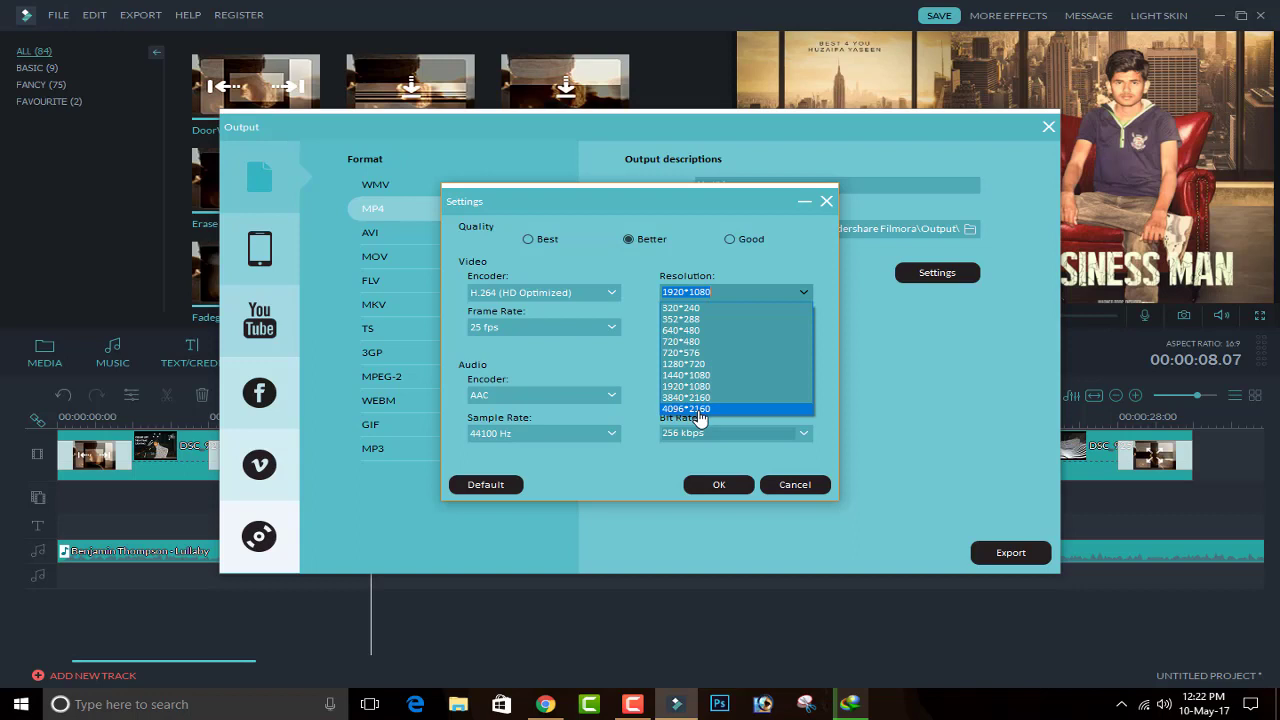
pyautogui.click(826, 204)
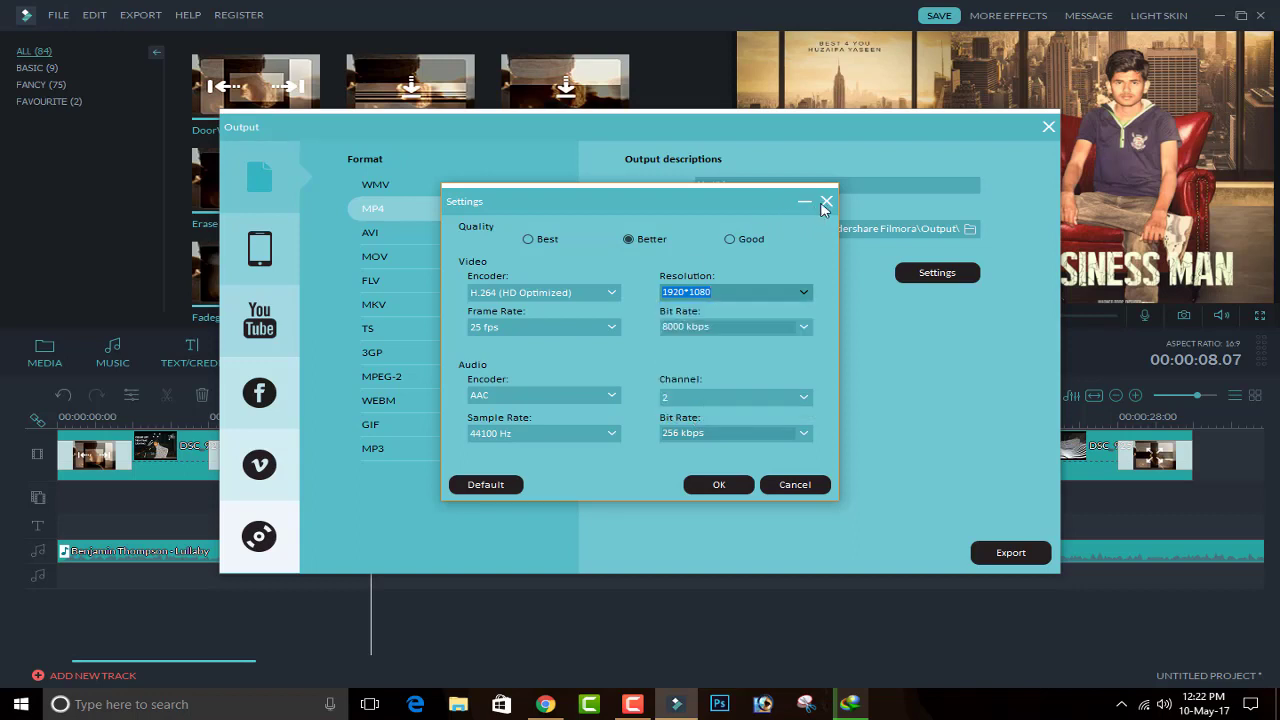
pyautogui.click(826, 203)
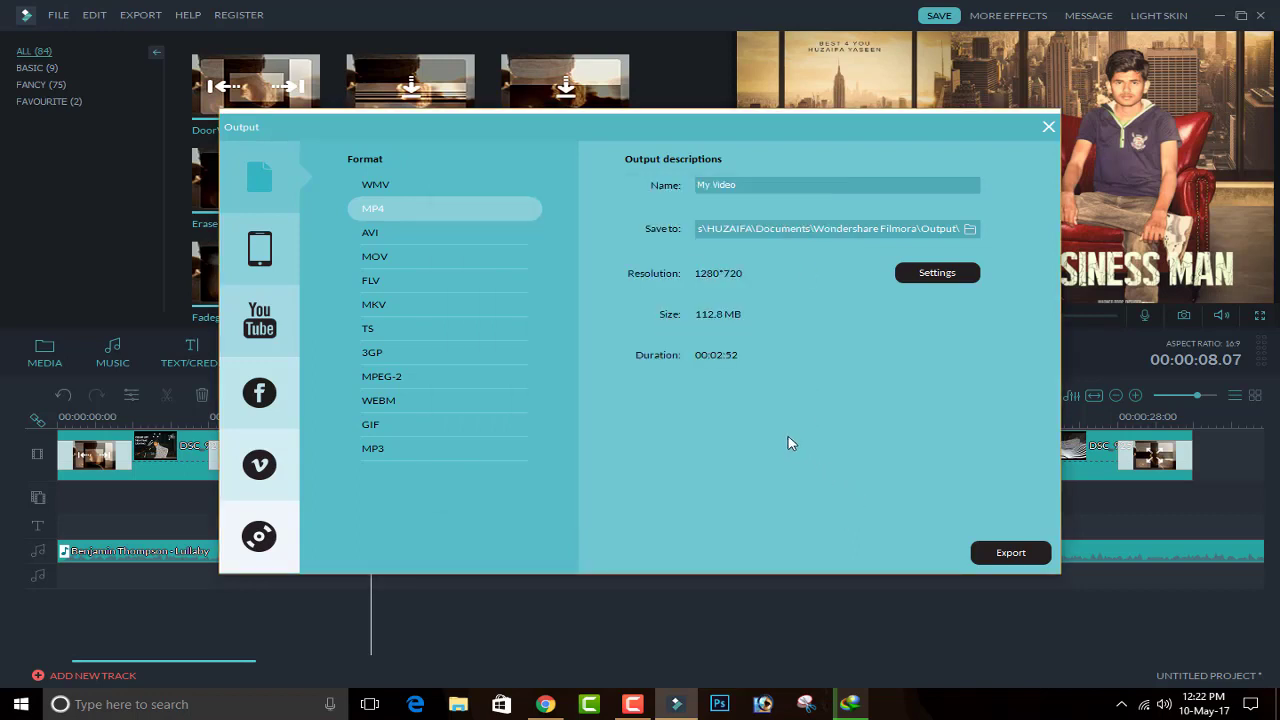